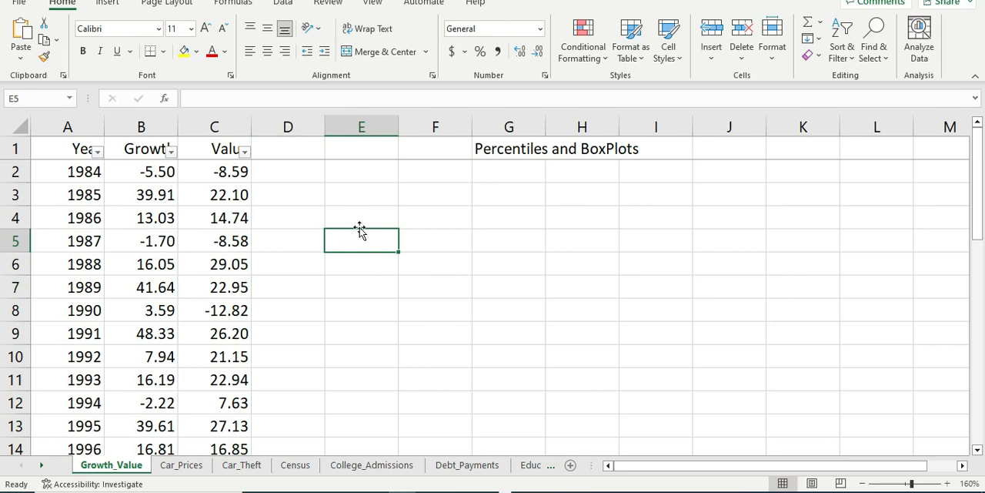
Step: Enter the row labels Growth in E4 and Value in E5
key(Up)
key(Up)
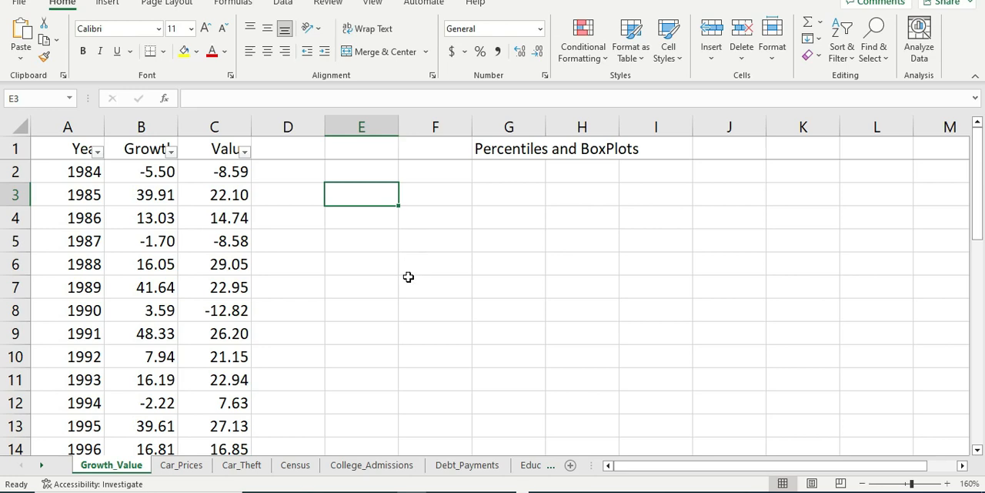
click(366, 275)
click(359, 217)
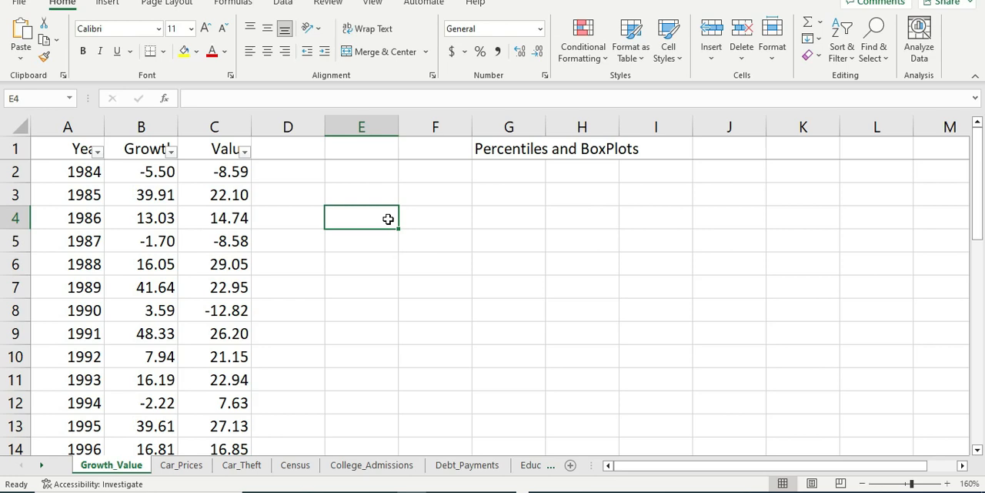
text(Gr)
key(BackSpace)
key(BackSpace)
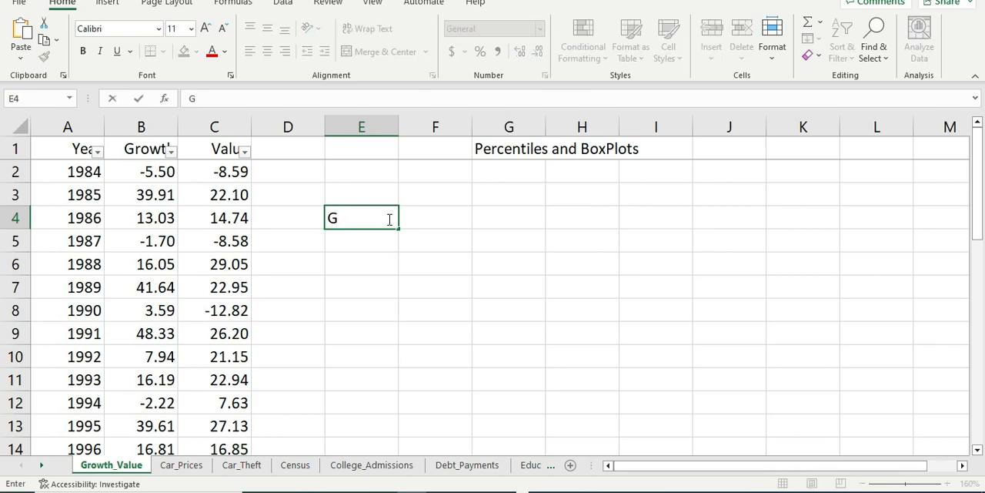
text(rowth)
key(Return)
text(value)
key(Return)
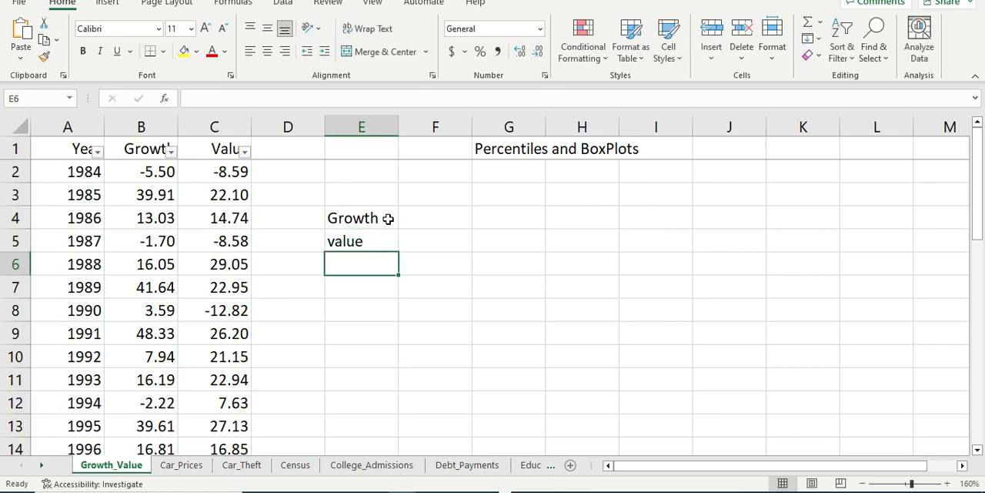
key(Up)
text(Value)
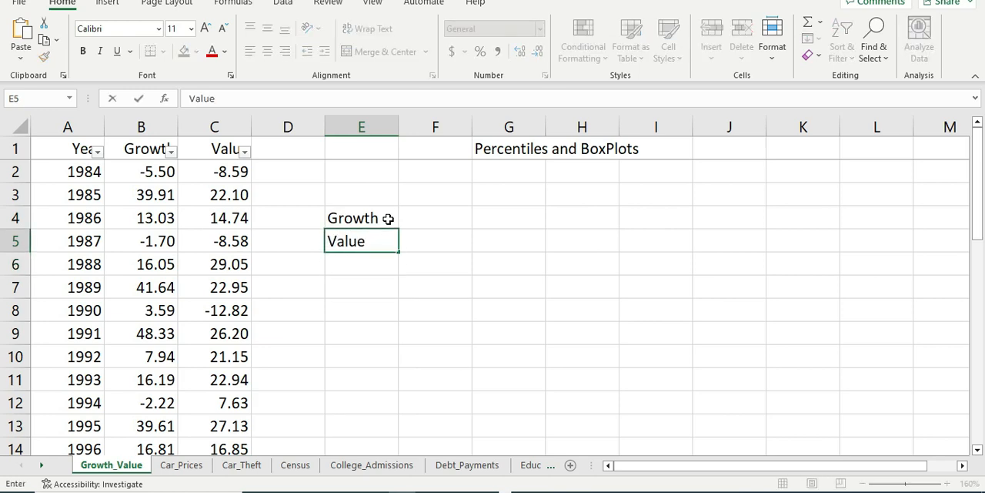
key(Tab)
Step: Enter the column headings Min, Q1 and Q2 in cells F3 to H3
key(Up)
key(Up)
text(Min)
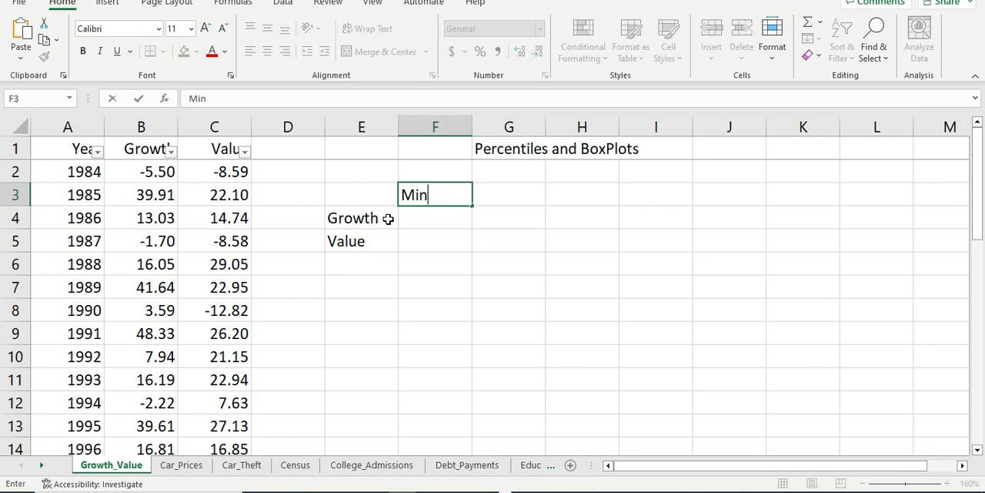
key(Tab)
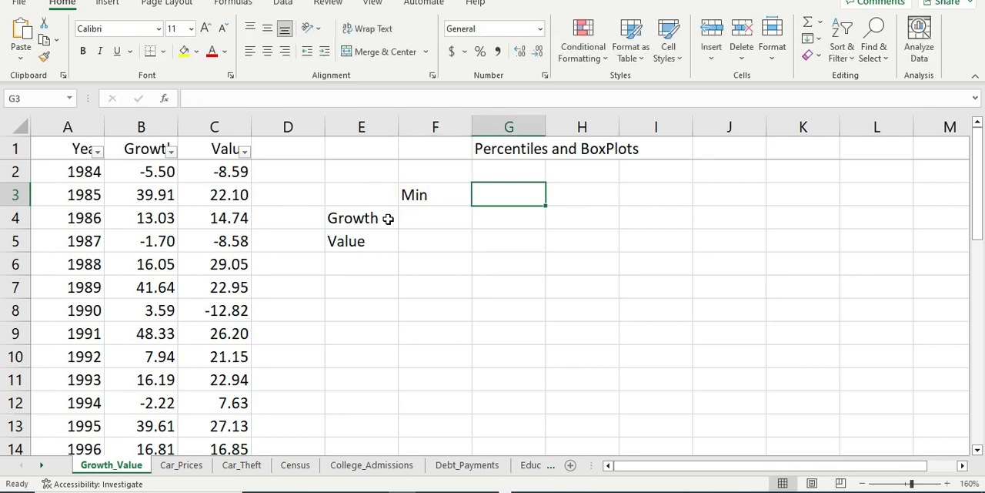
text(Q1)
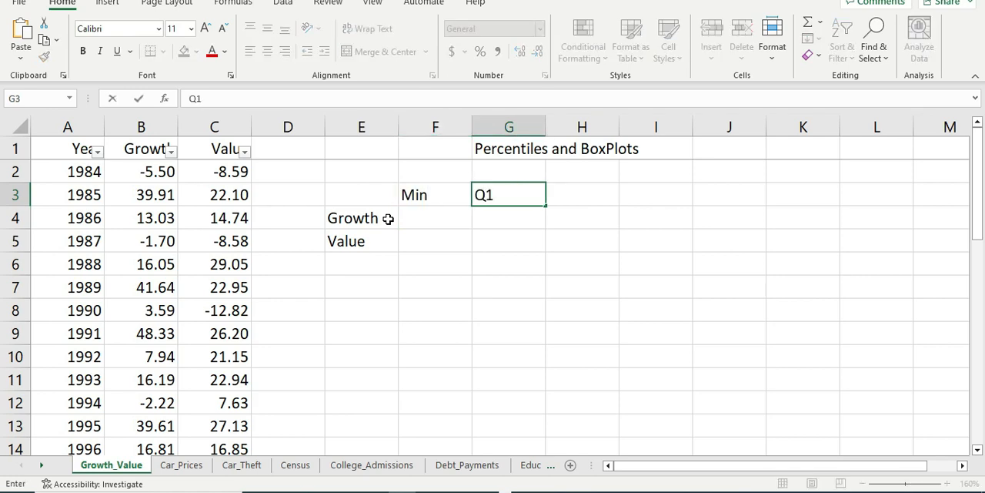
key(Tab)
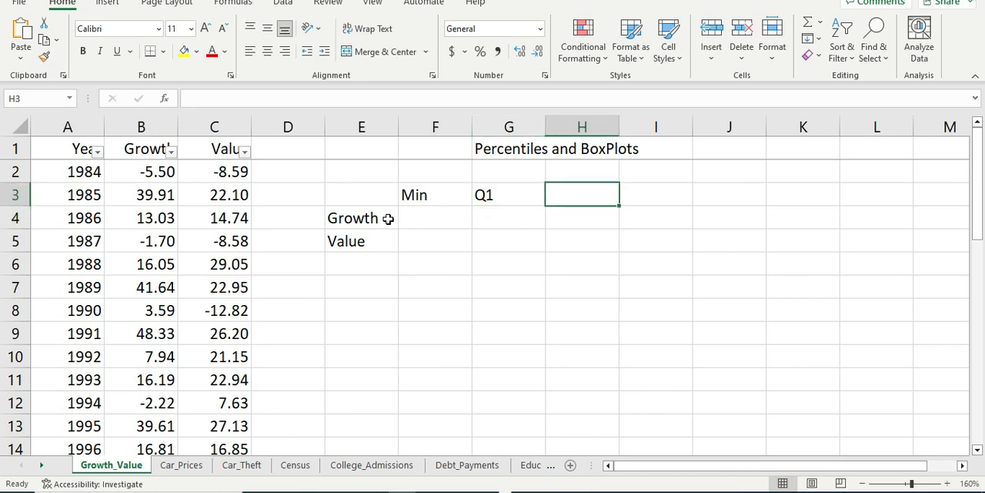
text(q)
key(BackSpace)
text(Q)
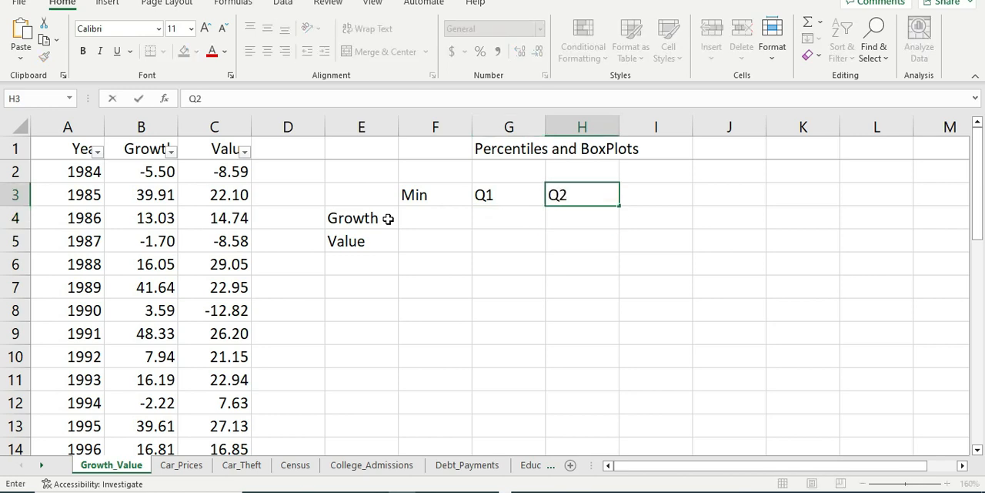
text(2)
key(Return)
Step: Complete the heading row with Q3 in I3 and Max in J3
key(Right)
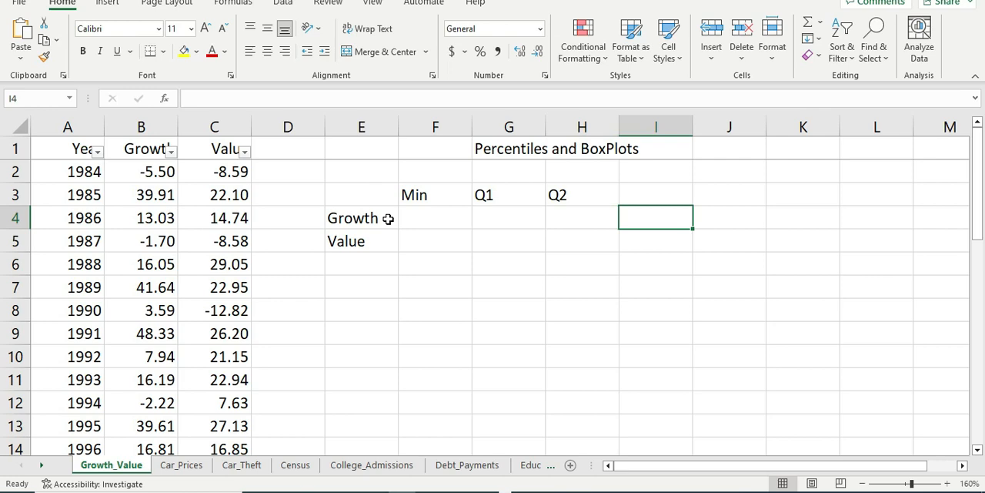
key(Up)
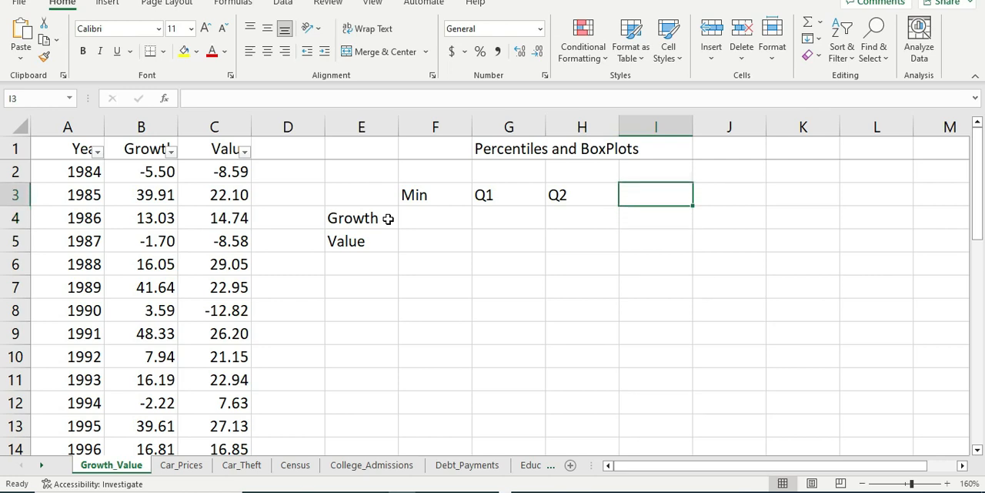
text(Q3)
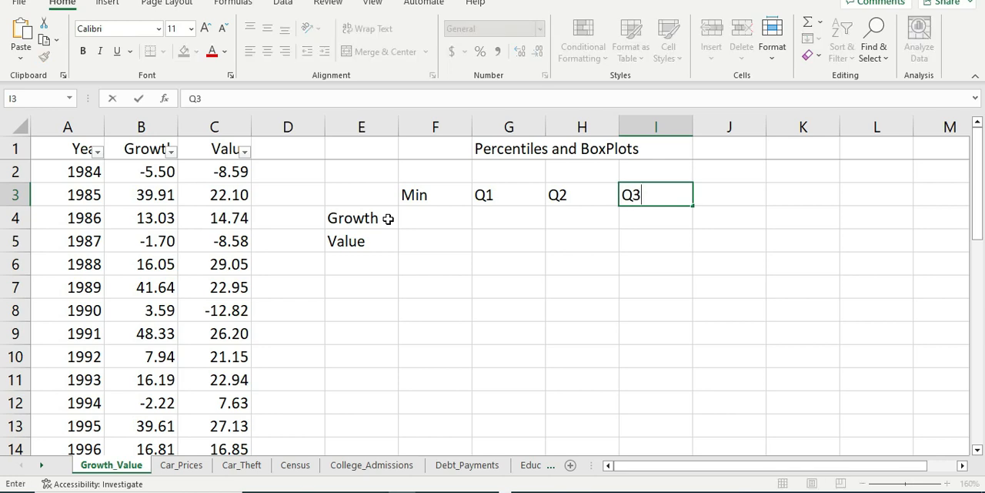
key(Right)
text(Max)
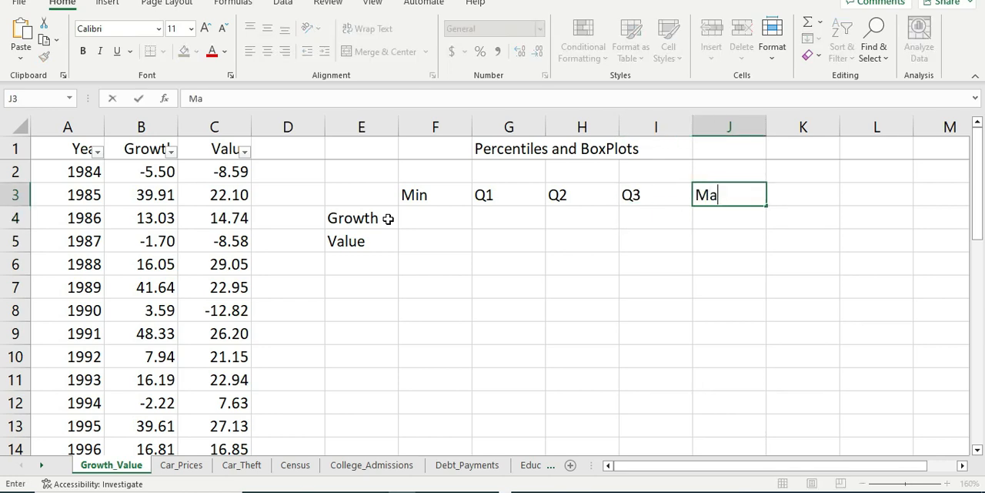
key(Return)
Step: Apply all borders to the Growth and Value rows, cells E4:J5
key(Left)
key(Left)
key(Left)
key(Left)
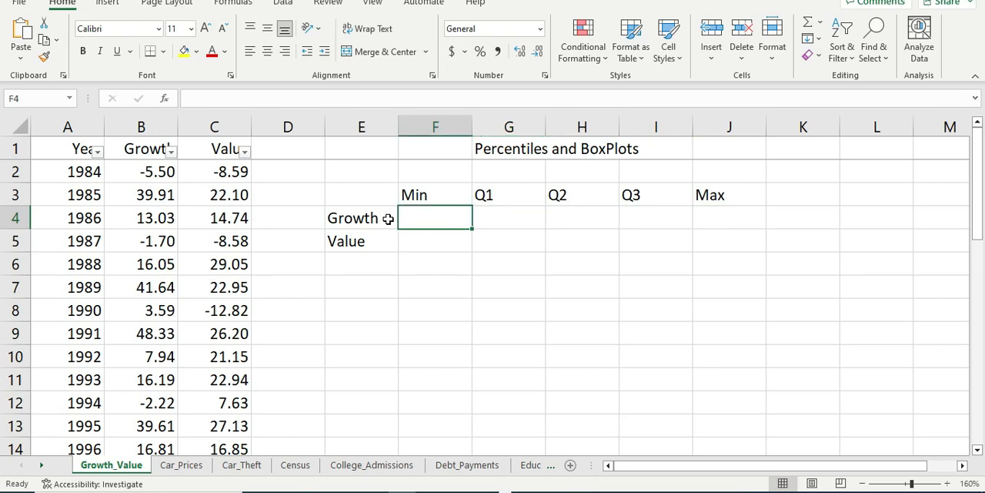
key(Left)
key(Up)
key(Down)
key(shift+Right)
key(shift+Right)
key(shift+Right)
key(shift+Right)
key(shift+Right)
key(shift+Down)
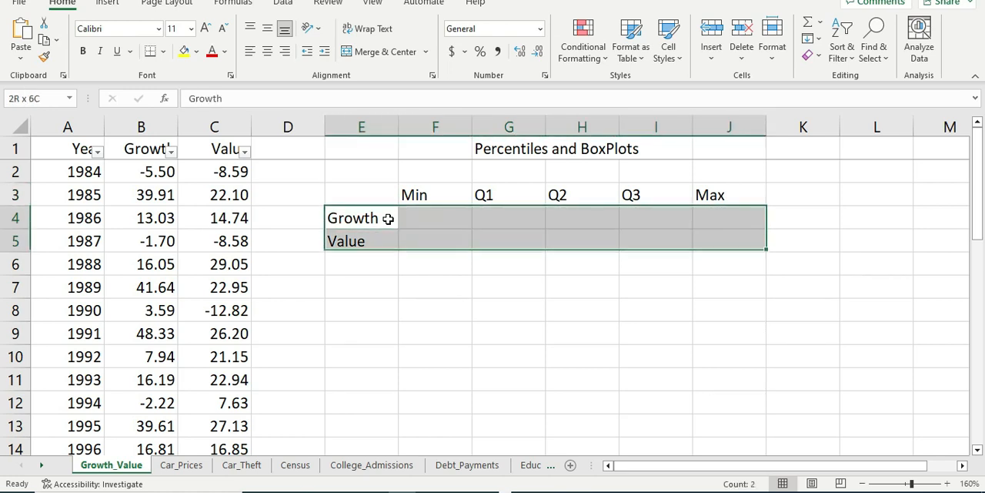
click(164, 51)
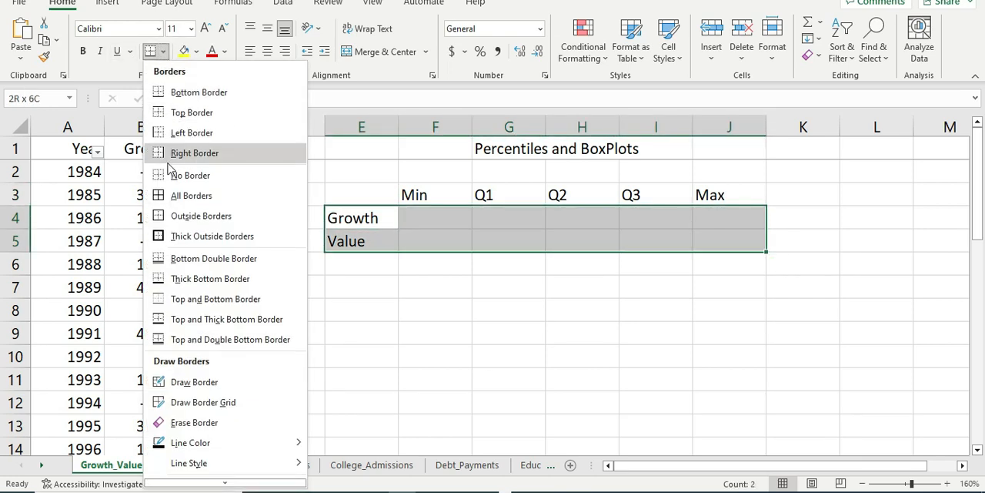
click(201, 194)
Step: Apply the same all-borders formatting to the heading cells F3:J3
click(428, 290)
drag(444, 198, 709, 198)
click(156, 53)
click(366, 325)
key(Right)
key(Right)
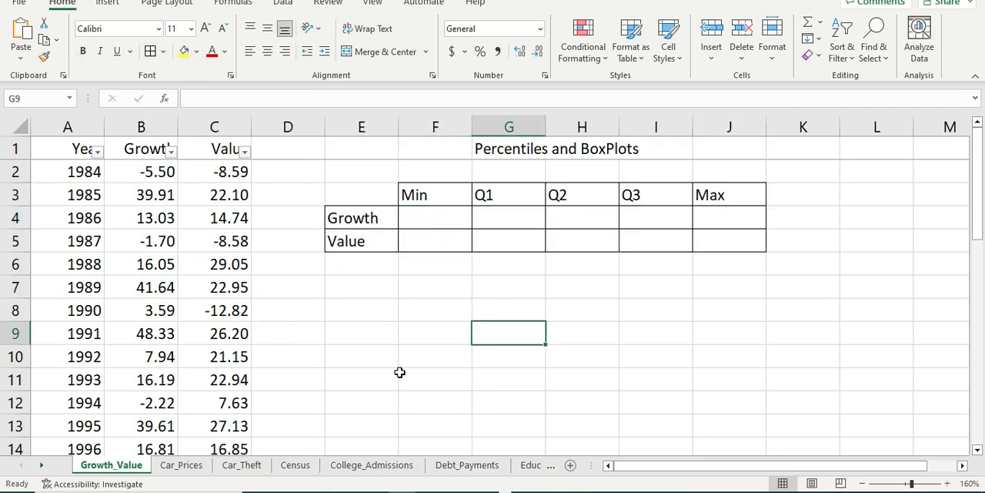
Step: Calculate the minimum of the Growth data in F4 with a MIN formula over B2:B37
scroll(400, 372, down, 1)
scroll(400, 365, up, 1)
click(433, 202)
click(433, 219)
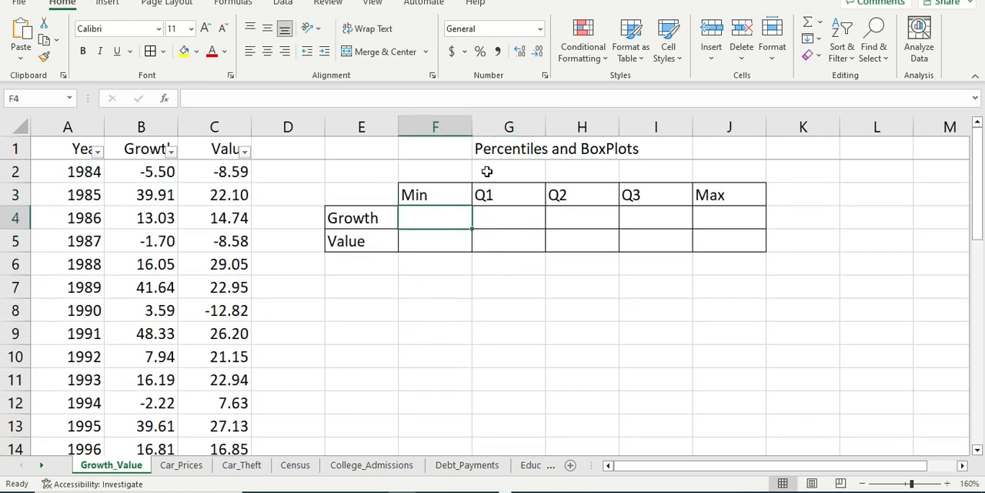
text(=)
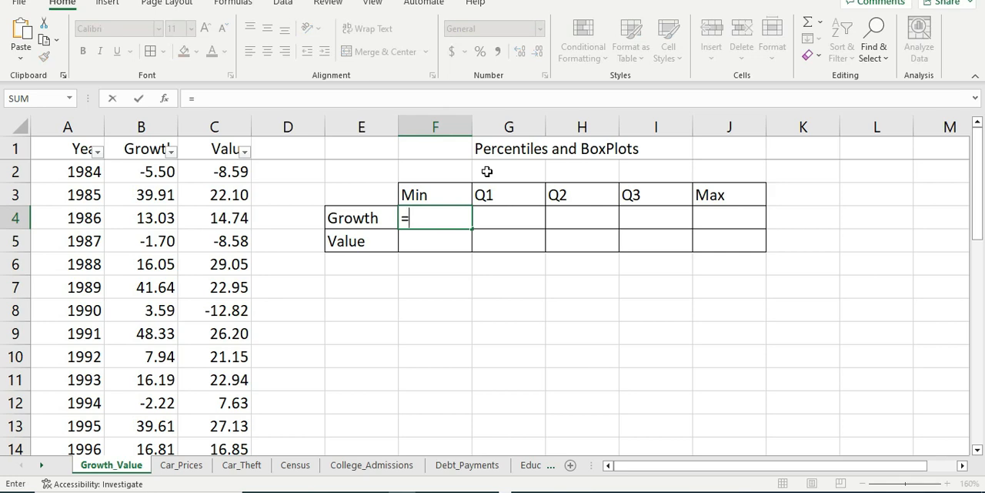
text(min()
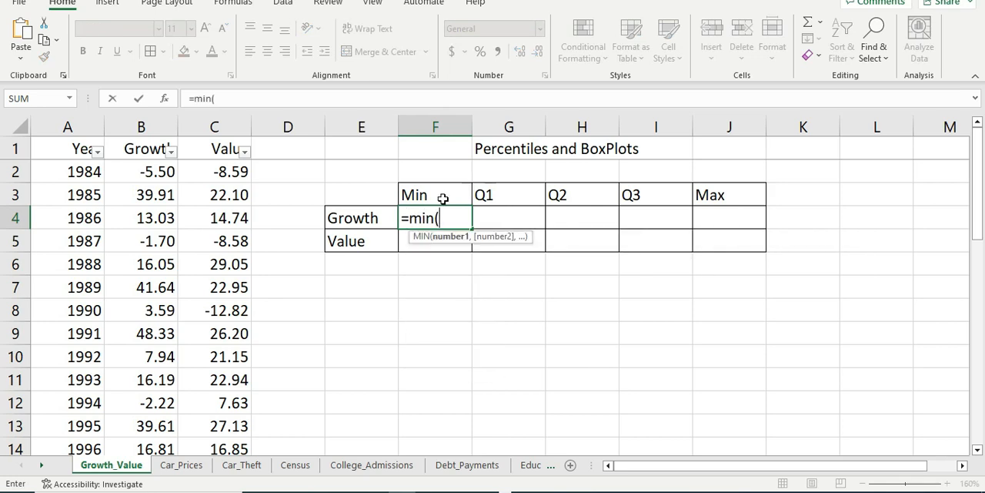
click(152, 173)
key(Up)
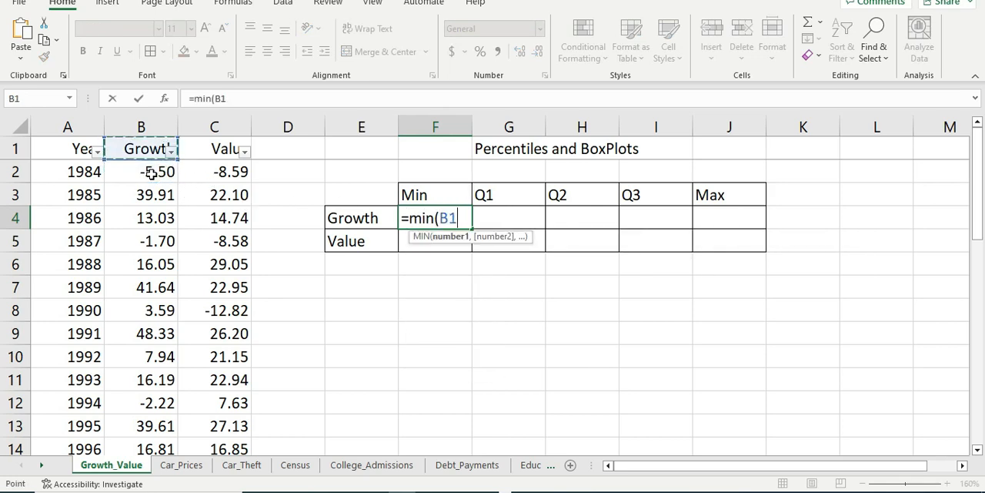
key(Down)
key(End)
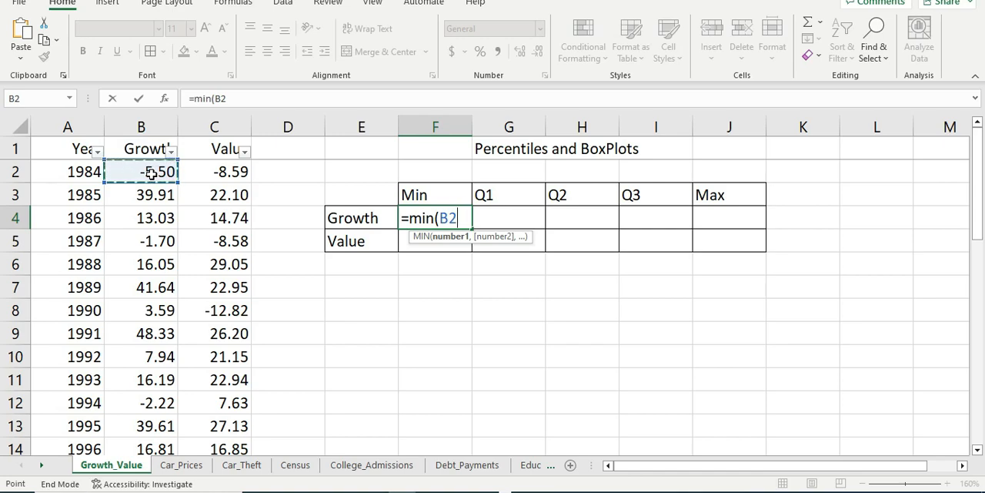
key(shift+Down)
key(Return)
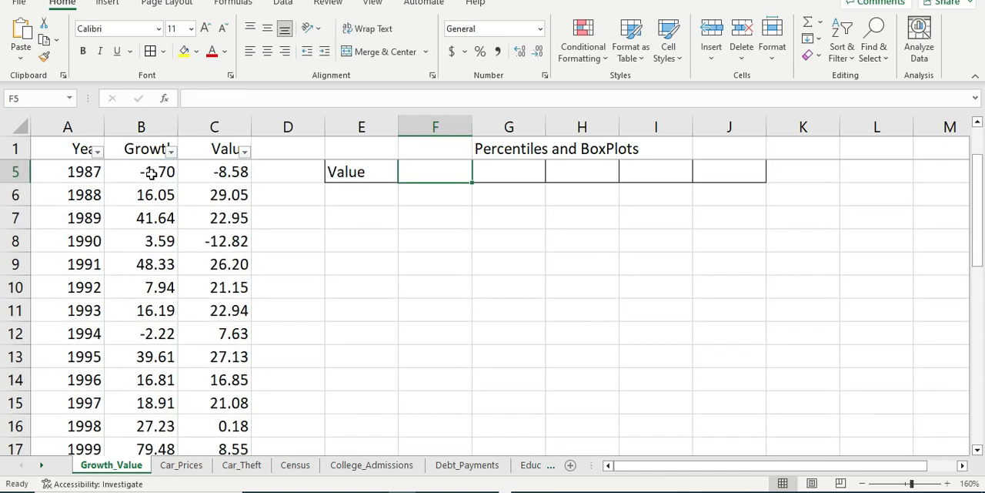
Step: Copy the Growth minimum formula from F4 into F5 in the Value row
click(439, 217)
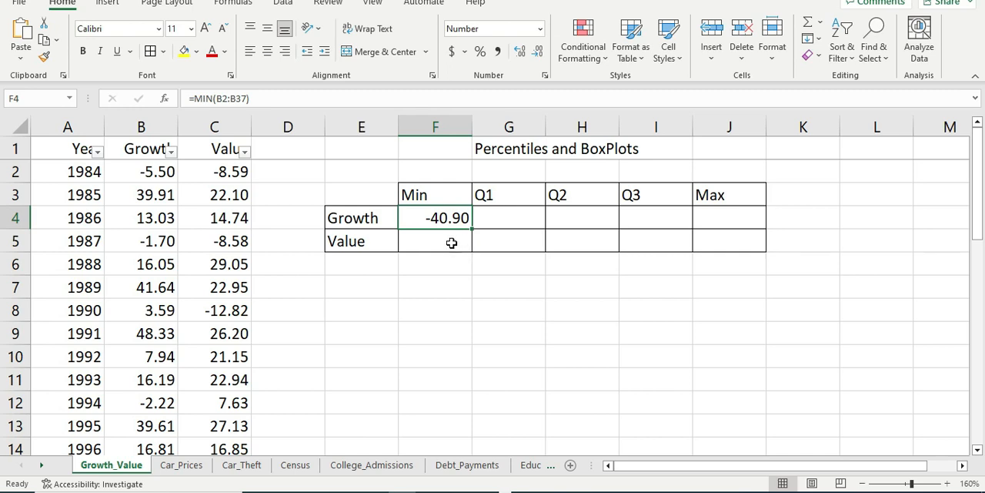
click(451, 242)
click(448, 218)
key(ctrl+c)
key(Down)
key(ctrl+v)
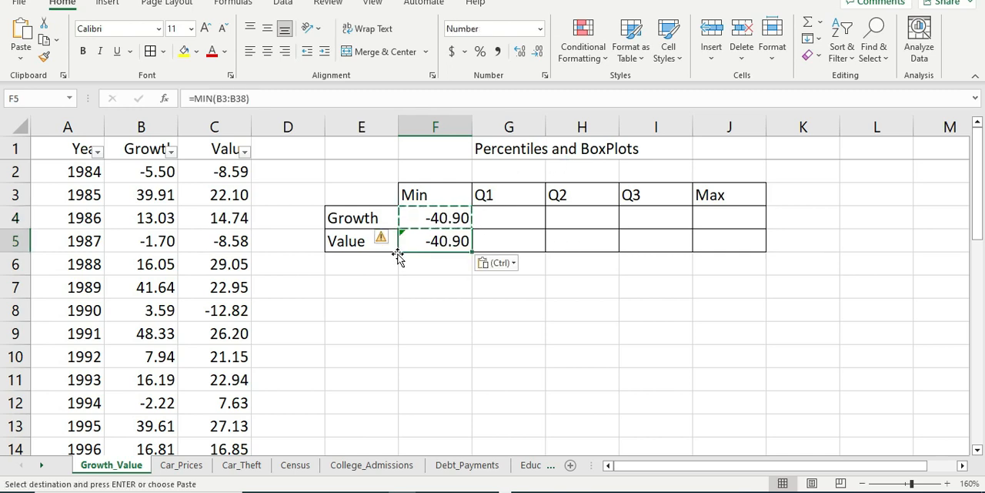
Step: Change the range in the F5 MIN formula to the Value data, C2:C37
double_click(433, 241)
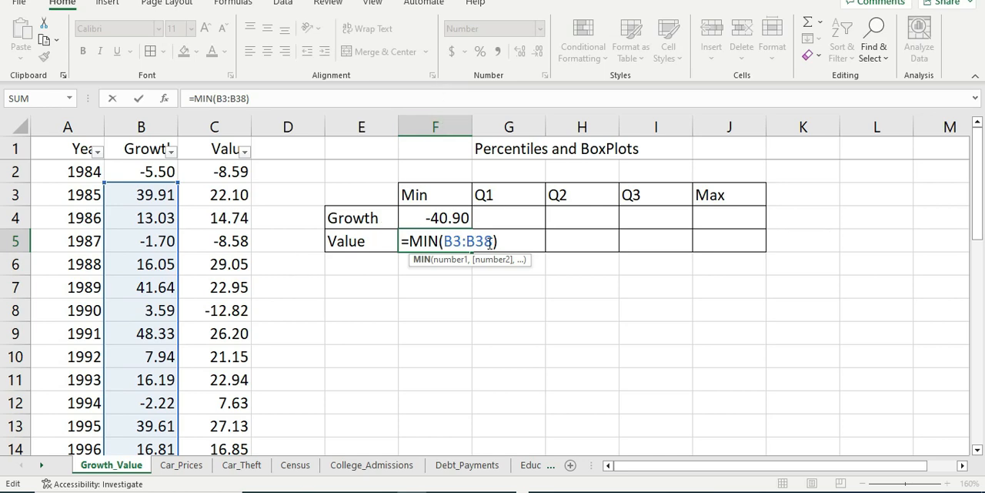
drag(495, 241, 444, 241)
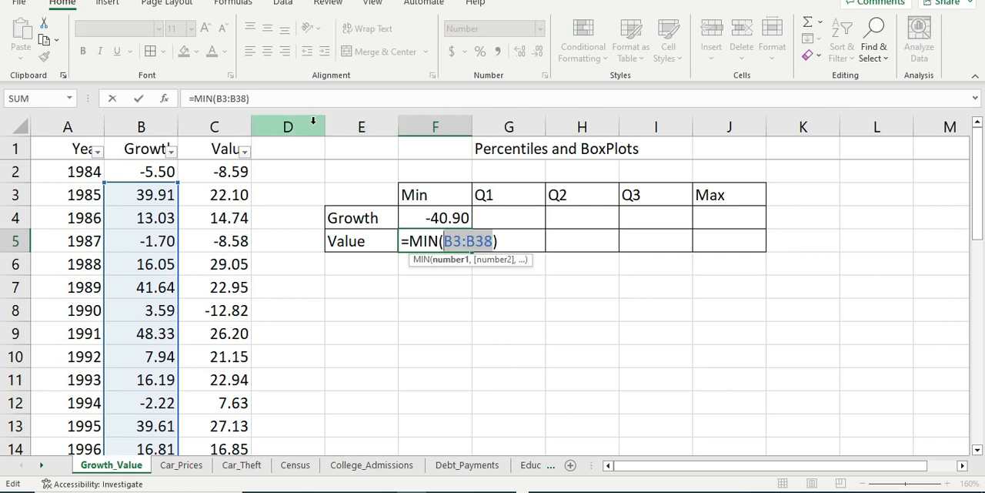
click(220, 168)
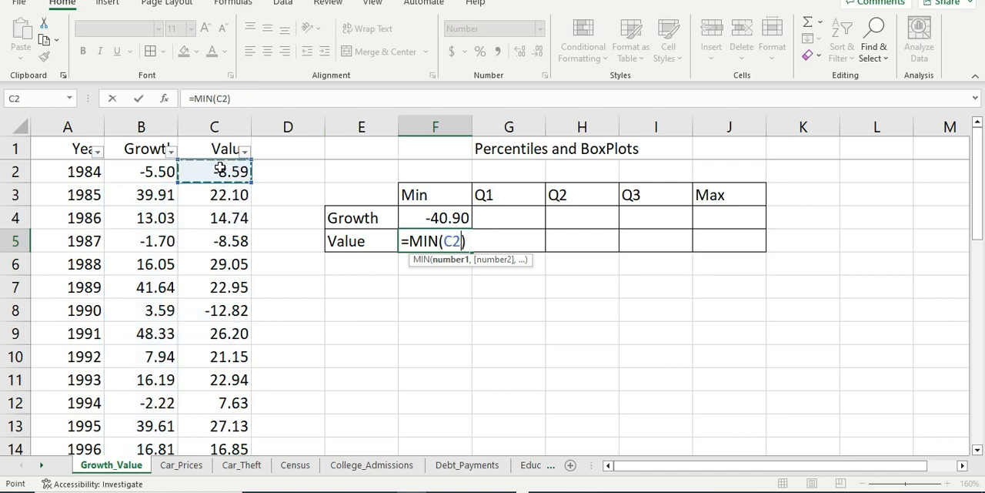
key(ctrl+shift+Down)
key(Return)
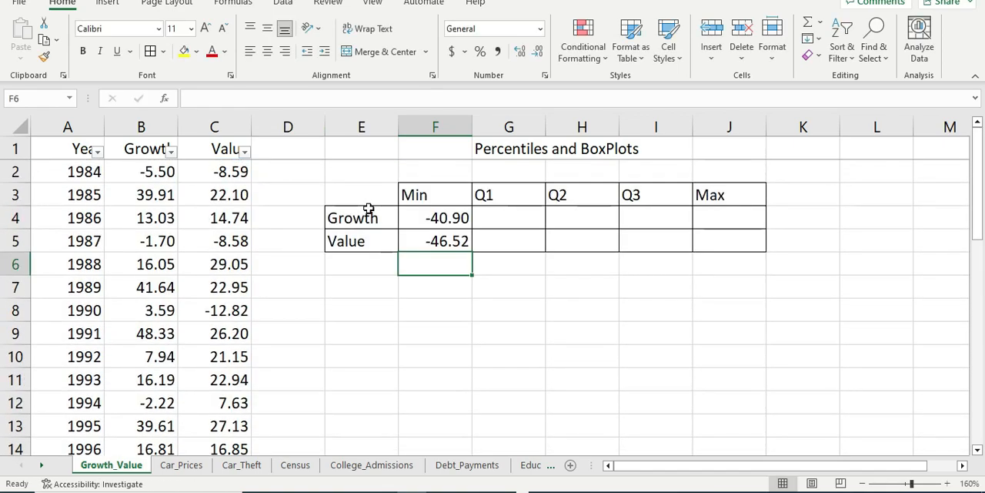
key(Up)
key(Up)
key(Down)
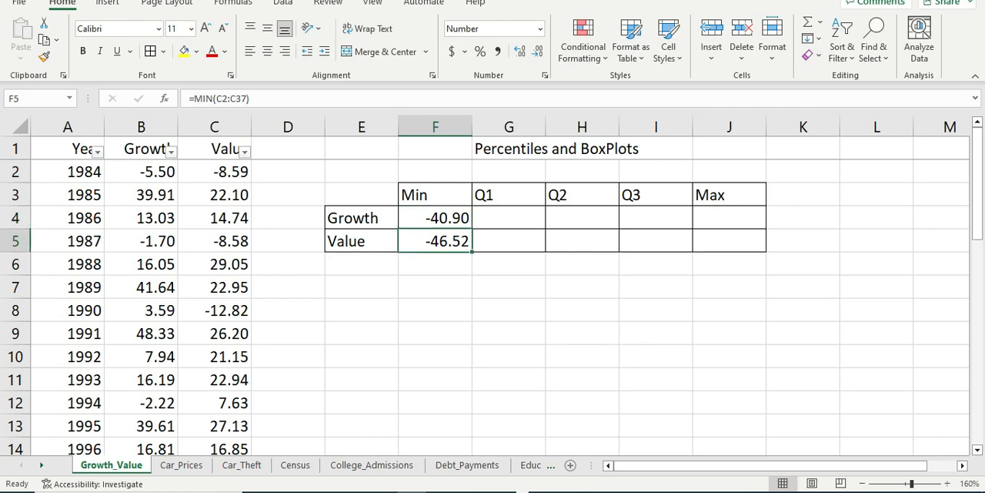
key(Right)
key(Right)
key(Left)
key(Up)
key(Up)
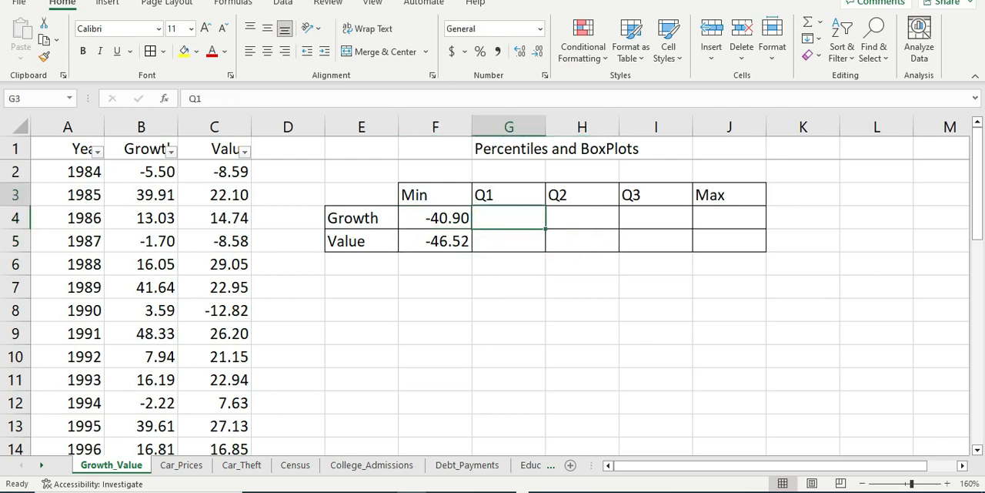
key(Right)
key(Right)
key(Down)
key(Left)
key(Left)
key(Left)
key(Down)
key(Right)
key(Up)
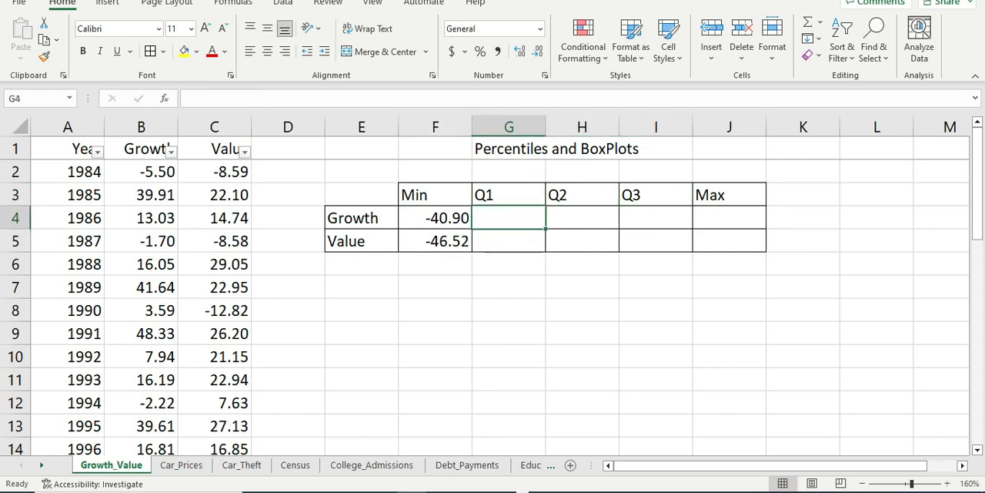
key(Right)
key(Left)
key(Up)
key(Right)
key(Left)
key(Down)
key(Right)
key(Down)
key(Right)
key(Right)
key(Up)
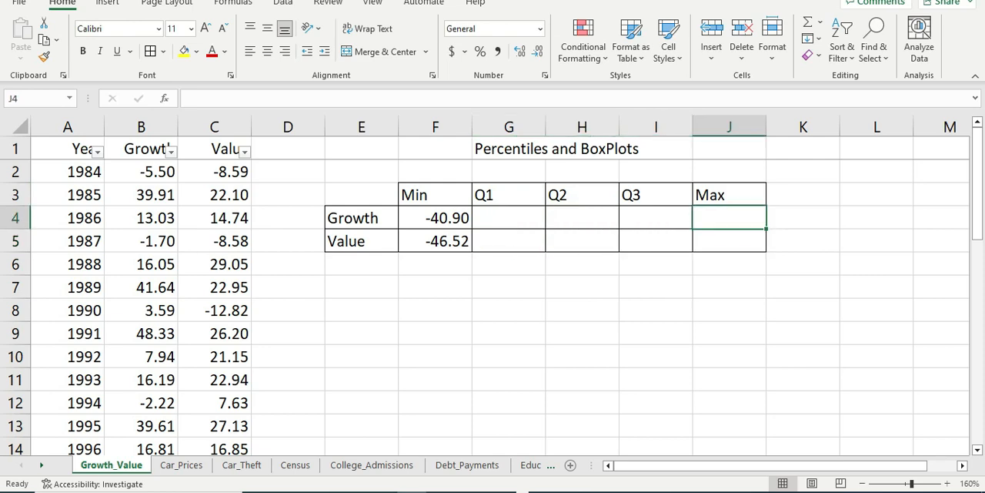
key(Left)
key(Left)
key(Left)
key(Left)
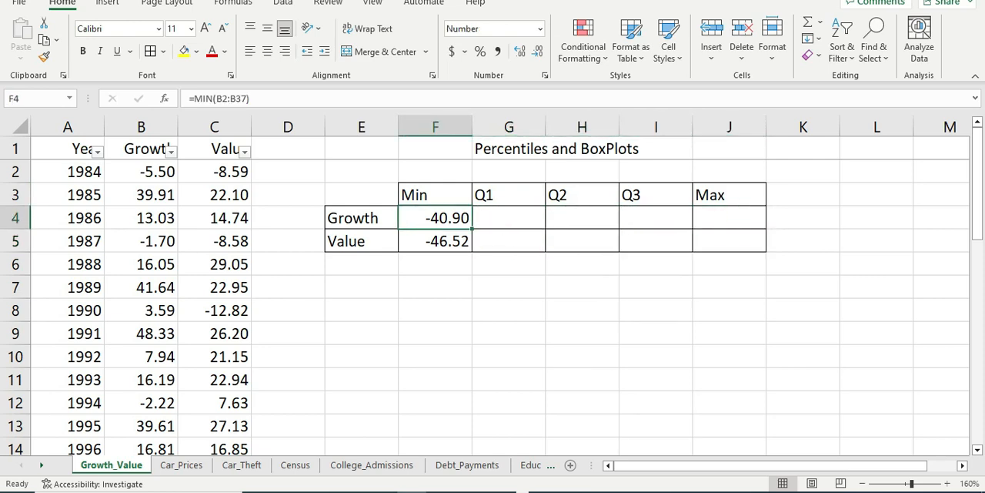
Step: Copy the minimum formulas in F4:F5 and paste only the formulas into G4:J5
key(shift+Down)
key(ctrl+c)
key(Right)
key(shift+Down)
key(shift+Right)
key(shift+Right)
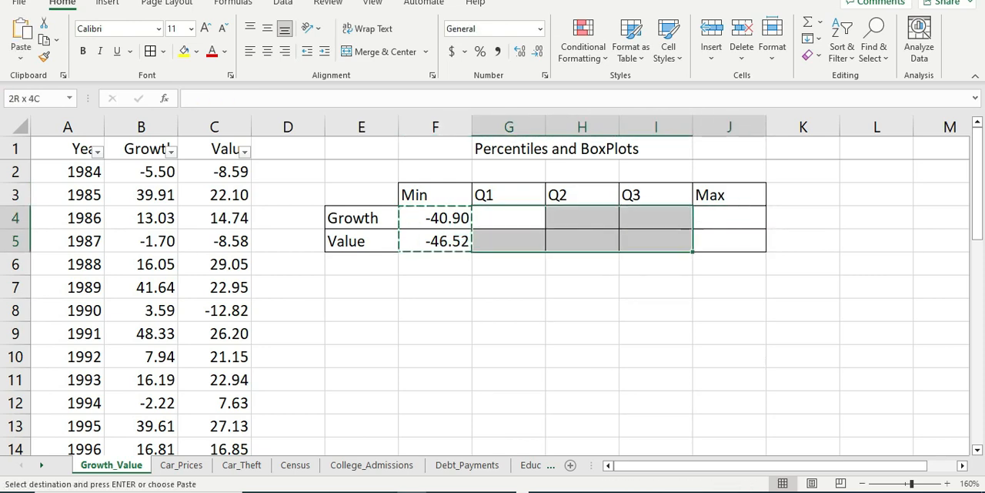
key(shift+Right)
key(shift+F10)
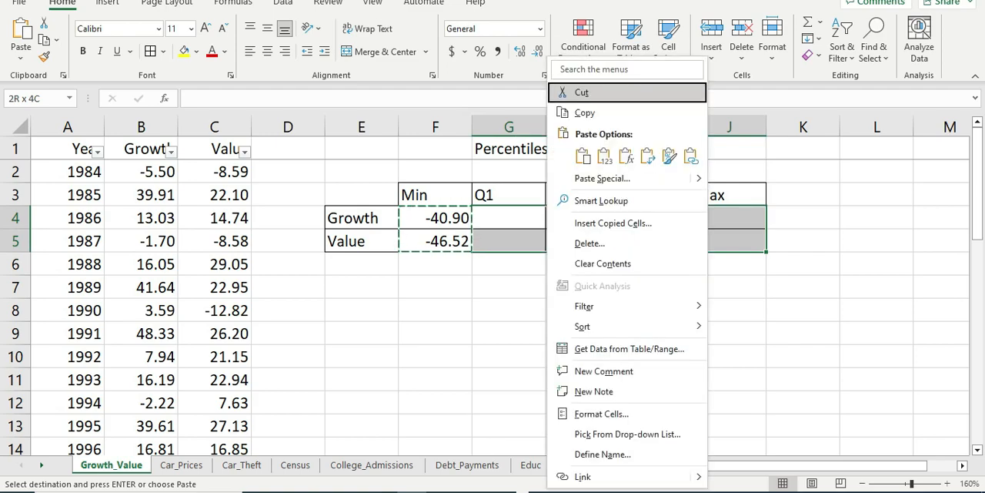
click(600, 178)
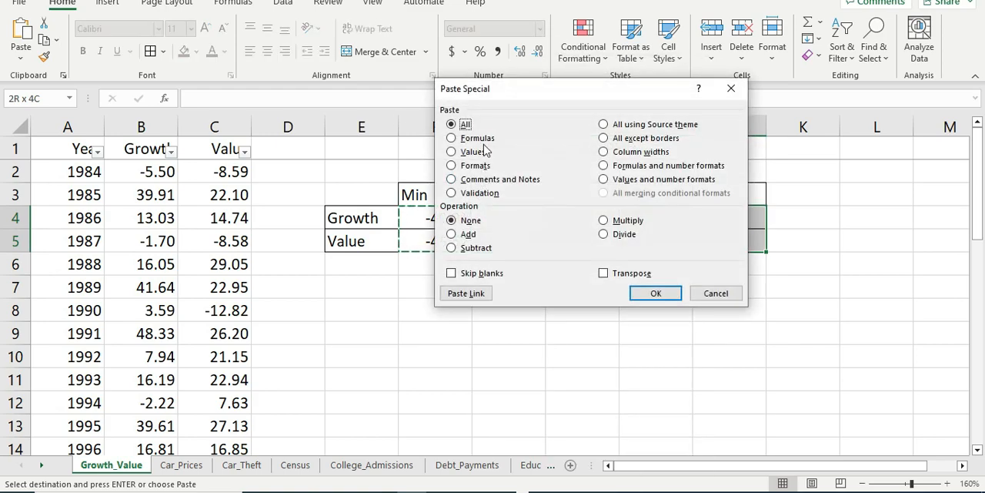
click(473, 139)
click(655, 293)
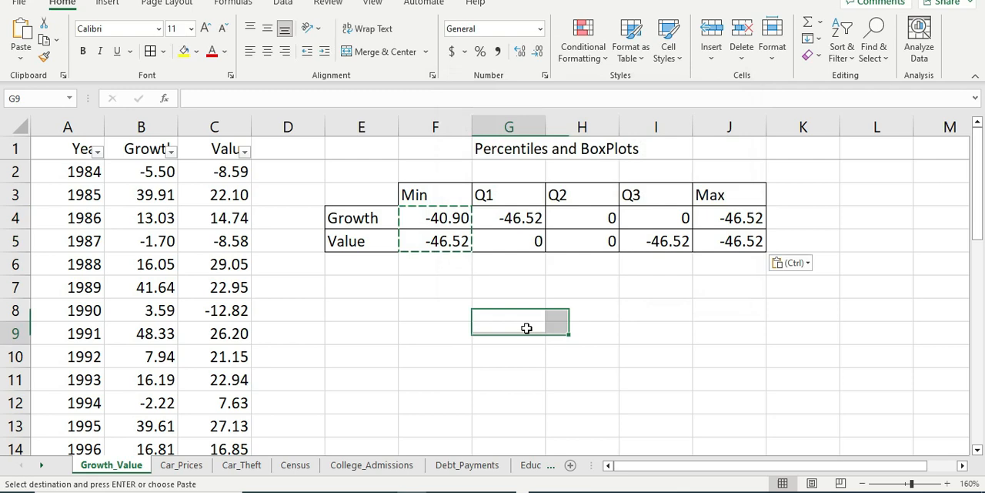
Step: Examine the cell ranges used by the MIN formulas in G4, F4 and F5
double_click(524, 220)
key(Return)
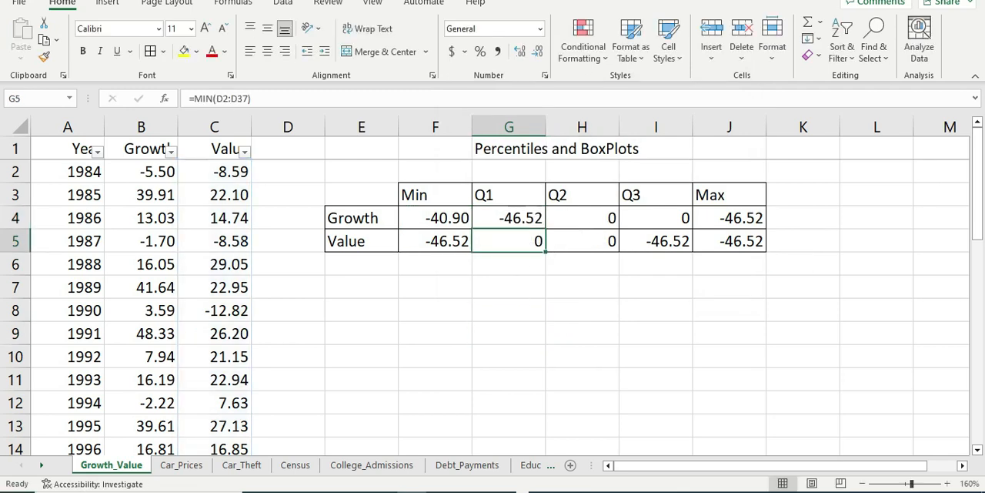
click(519, 219)
click(511, 233)
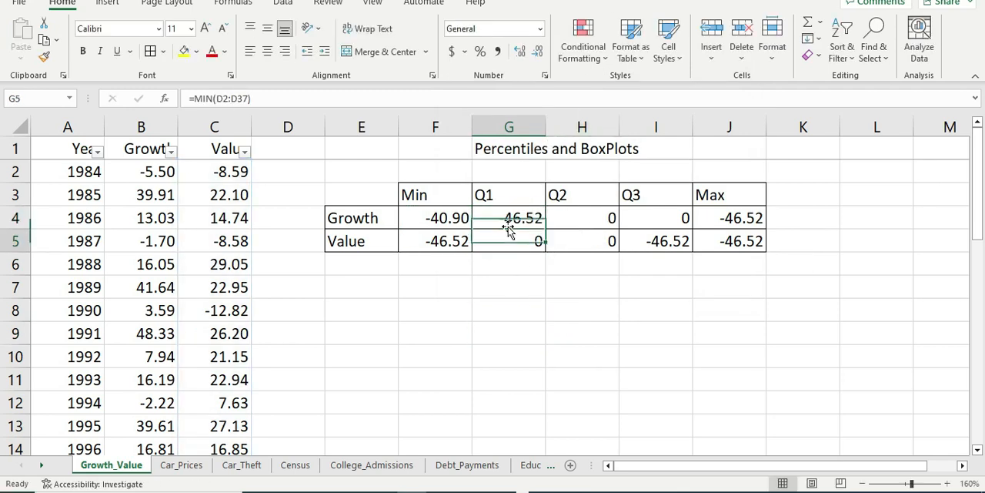
double_click(506, 215)
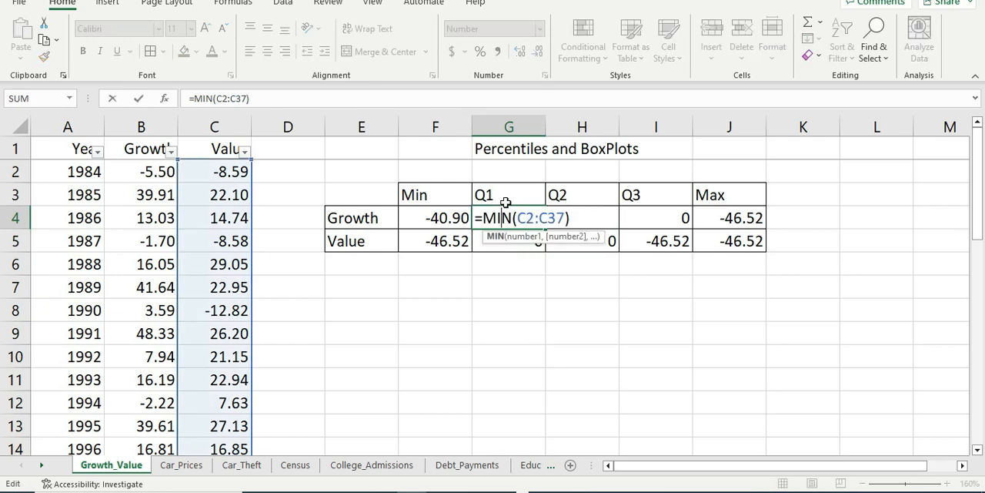
key(Return)
double_click(438, 220)
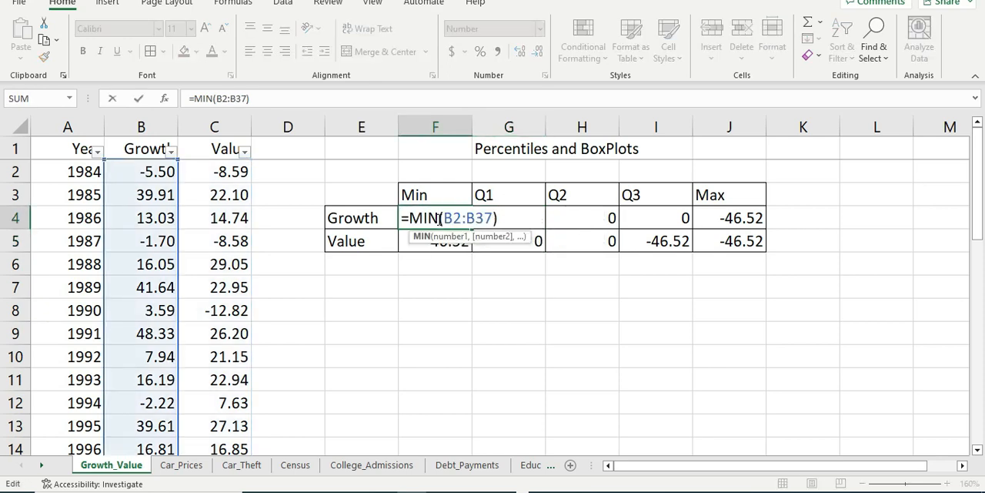
key(Return)
double_click(441, 241)
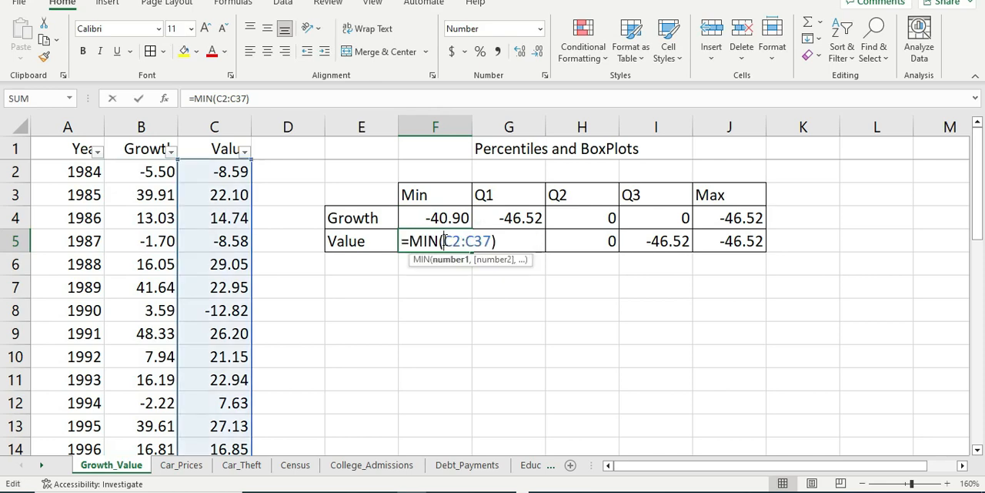
key(Return)
double_click(513, 217)
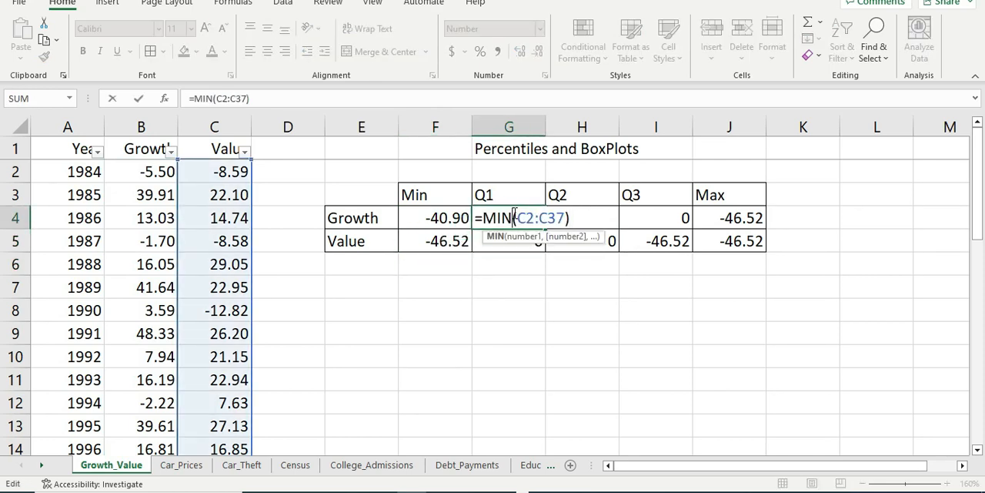
key(Escape)
Step: Clear the pasted formulas from G4:J5
drag(508, 241, 661, 241)
click(436, 218)
click(436, 241)
drag(509, 218, 770, 254)
key(Delete)
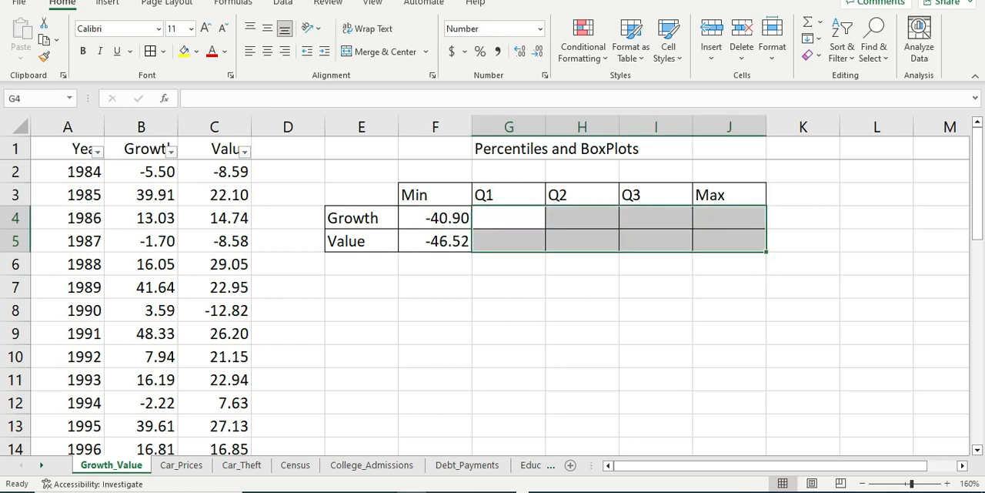
Step: Make the range in the Growth minimum formula in F4 absolute, as $B$2:$B$37
click(435, 218)
double_click(435, 218)
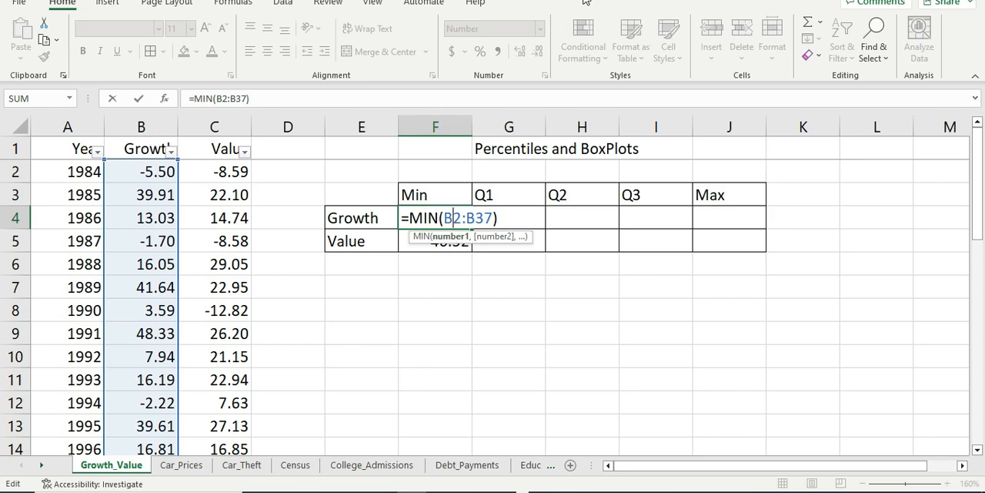
text($)
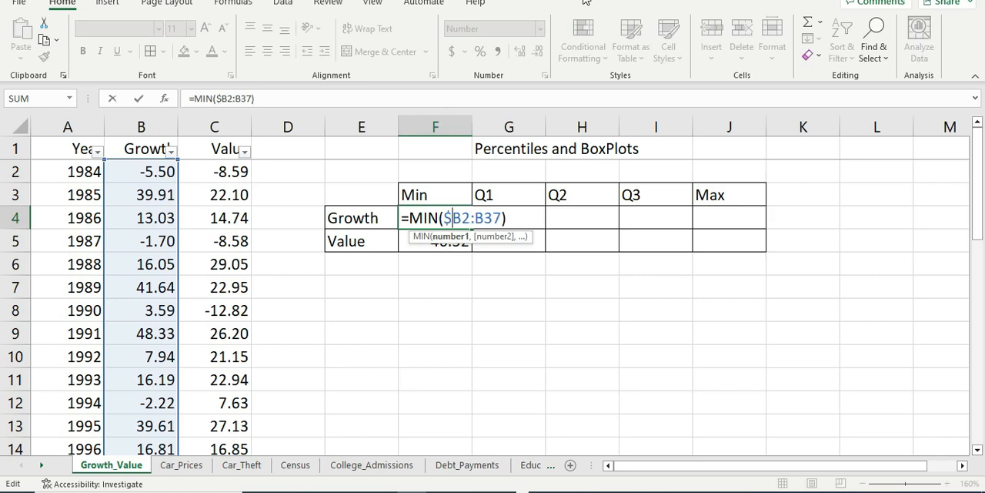
text($)
text($)
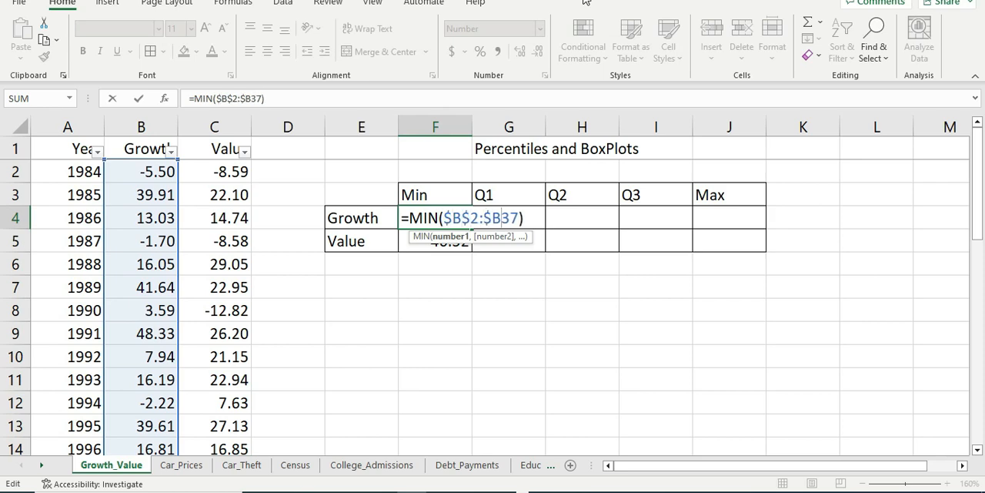
text($)
key(Return)
key(Left)
key(Right)
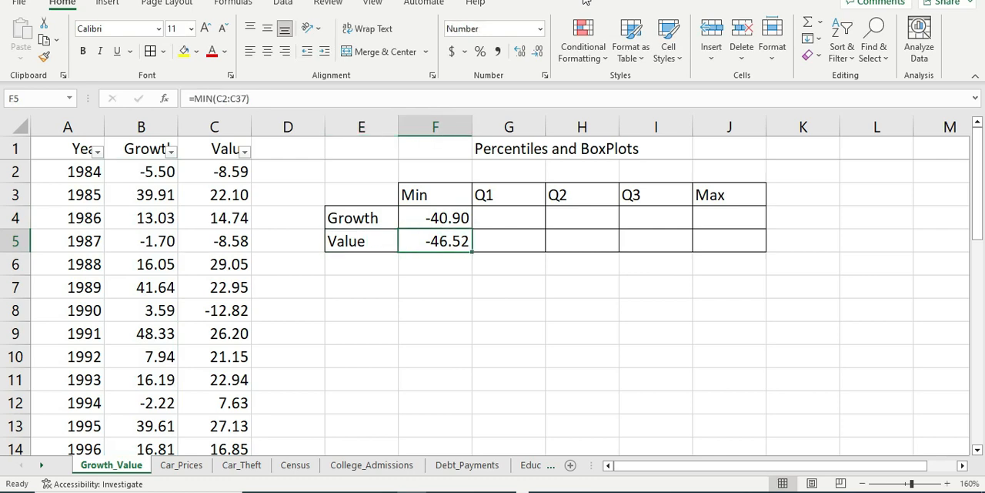
Step: Make the range in the Value minimum formula in F5 absolute, as $C$2:$C$37
double_click(444, 242)
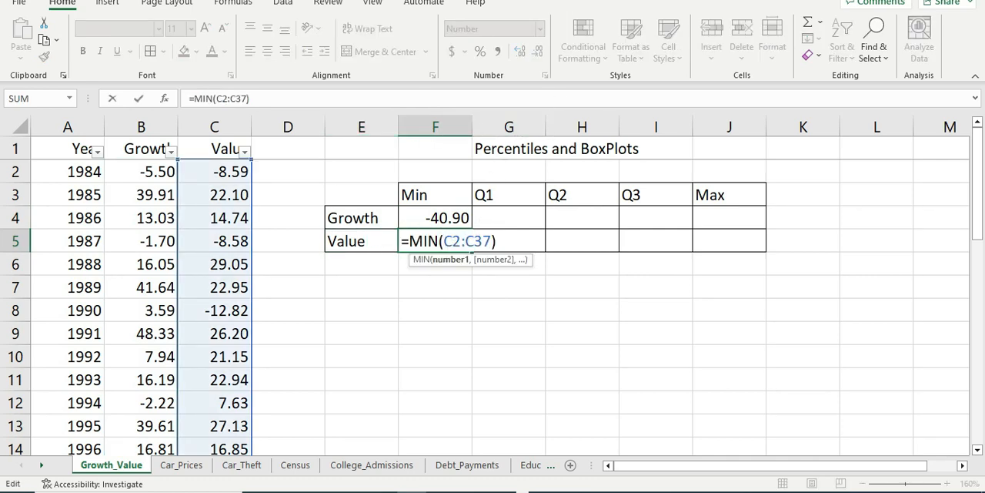
text($B)
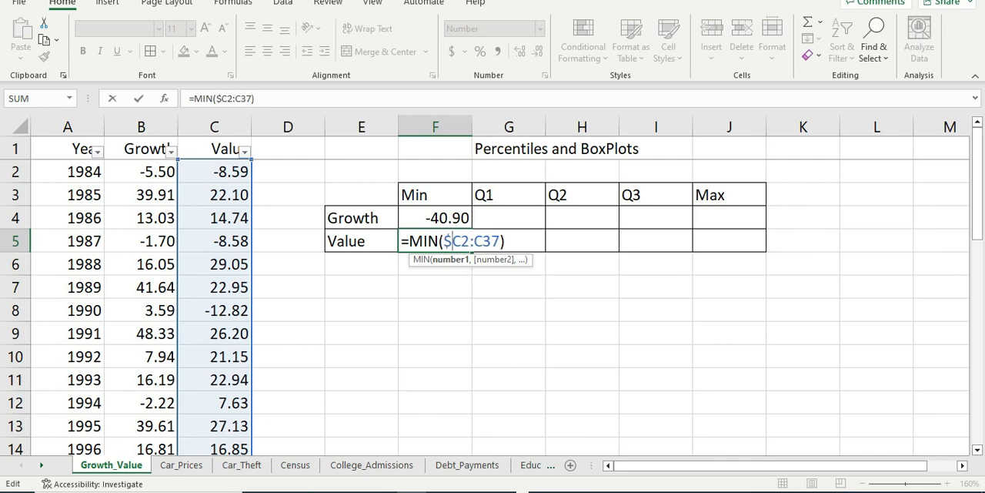
text($2:)
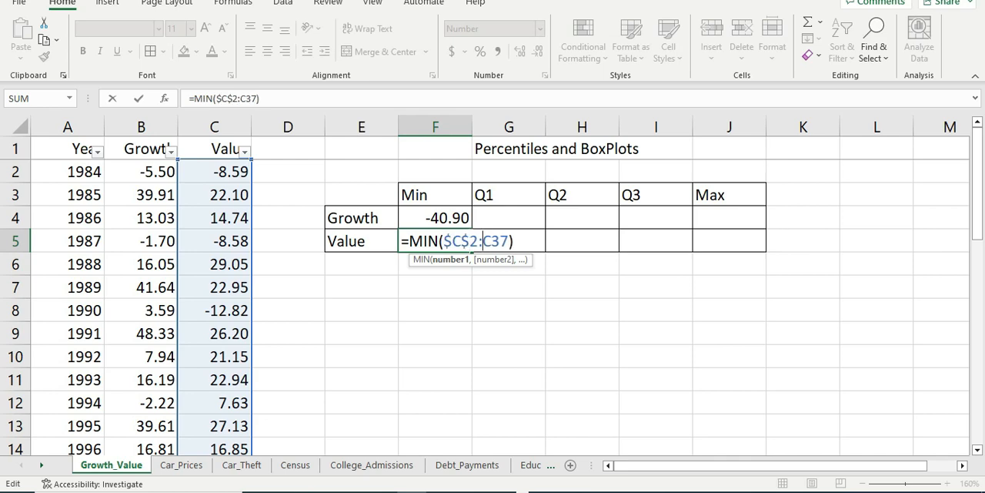
text($)
key(Right)
text($)
key(Return)
Step: Copy the absolute-range MIN formulas from F4:F5 into G4:J5, pasting formulas only
key(Up)
key(Up)
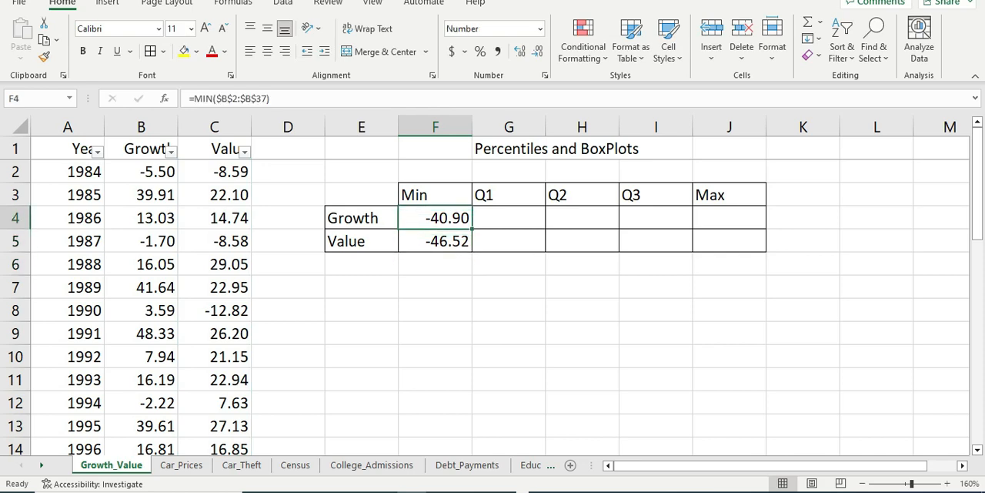
key(shift+Down)
key(ctrl+c)
key(Right)
key(shift+Down)
key(shift+Right)
key(shift+Right)
key(shift+Right)
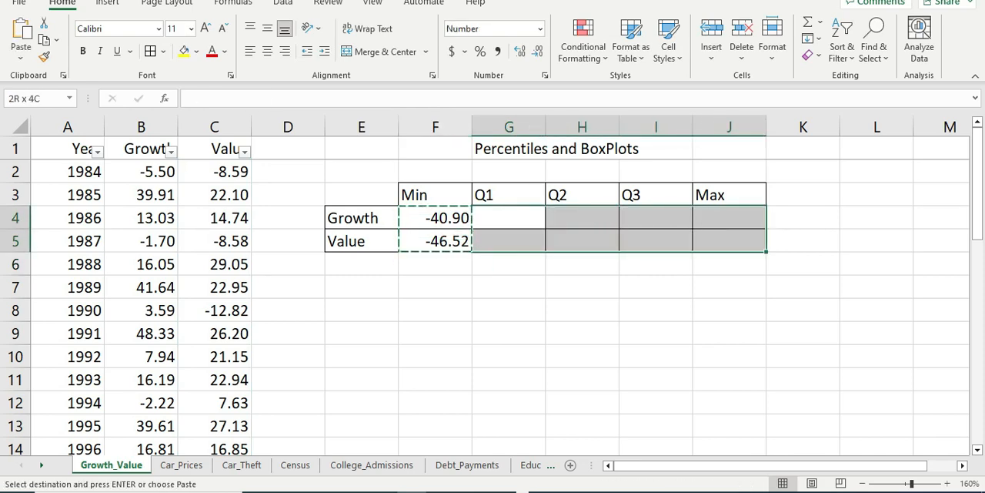
key(shift+F10)
click(601, 178)
click(502, 142)
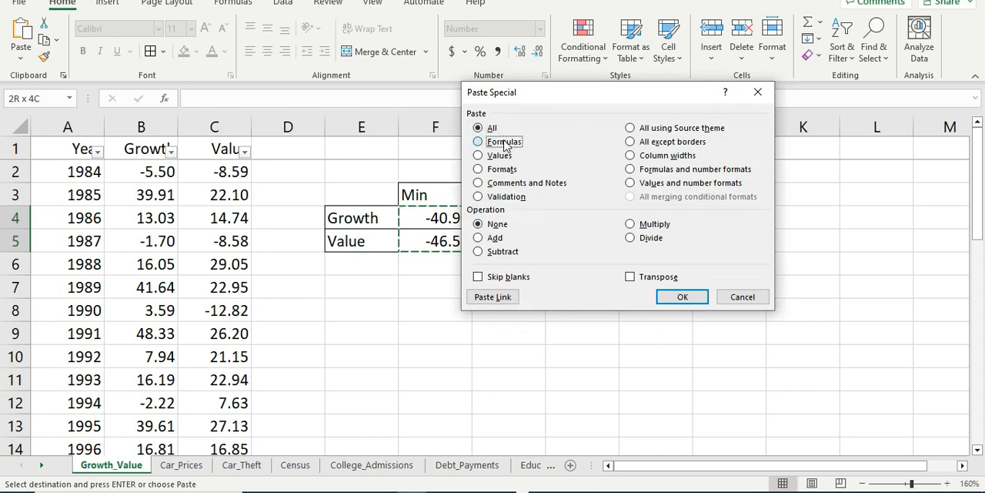
click(682, 297)
click(532, 317)
click(541, 222)
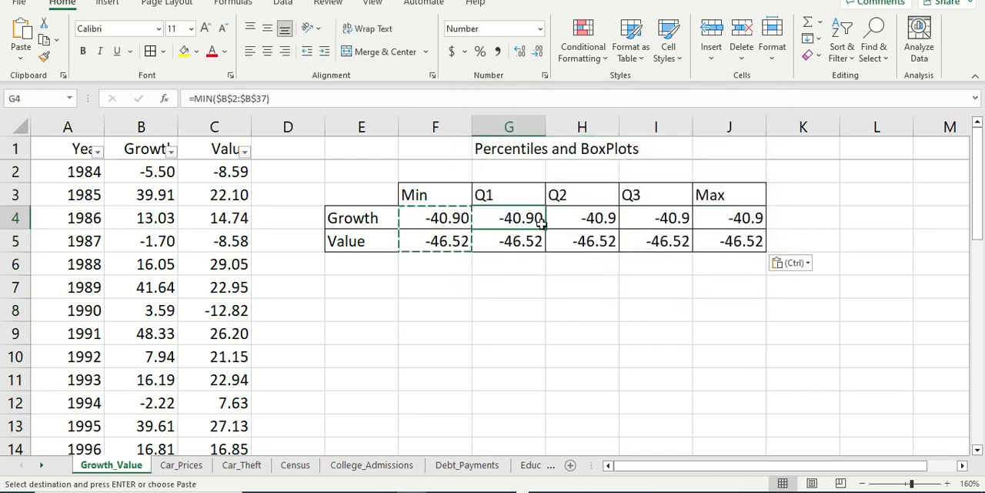
click(572, 279)
key(Escape)
Step: Replace MIN in G4 with QUARTILE and add quart argument 1 to calculate Growth's first quartile over $B$2:$B$37
click(532, 216)
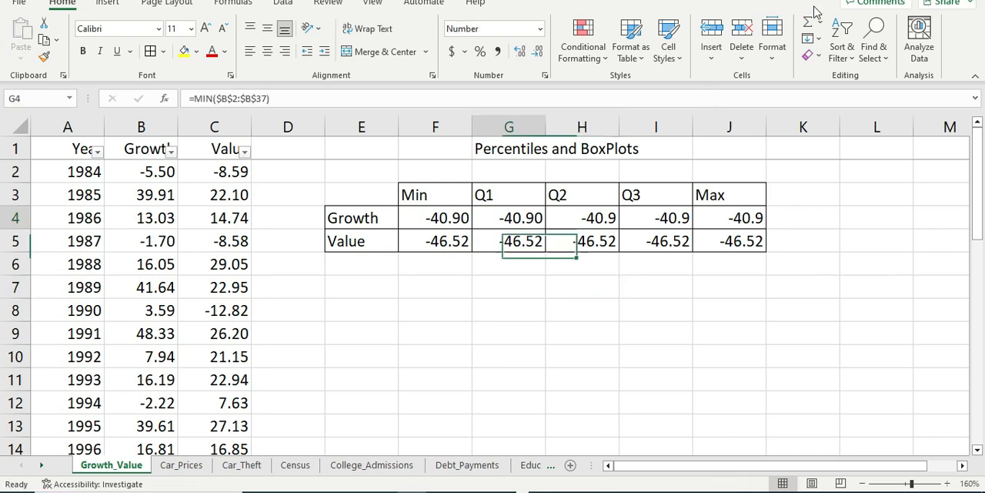
double_click(513, 218)
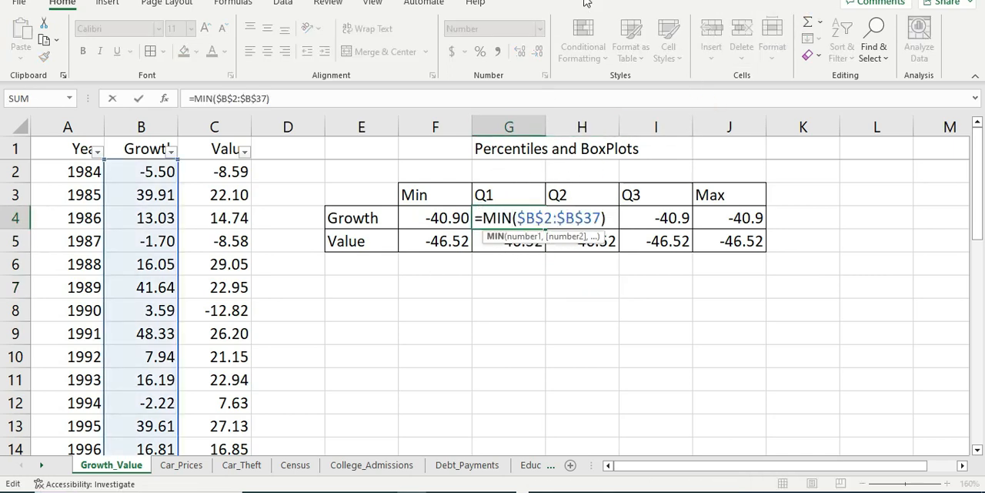
key(BackSpace)
key(BackSpace)
key(BackSpace)
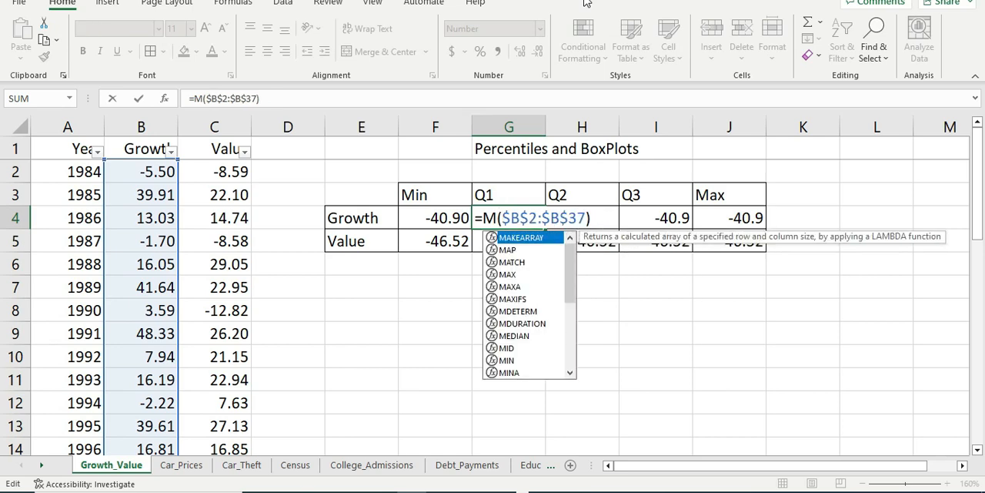
text(quar)
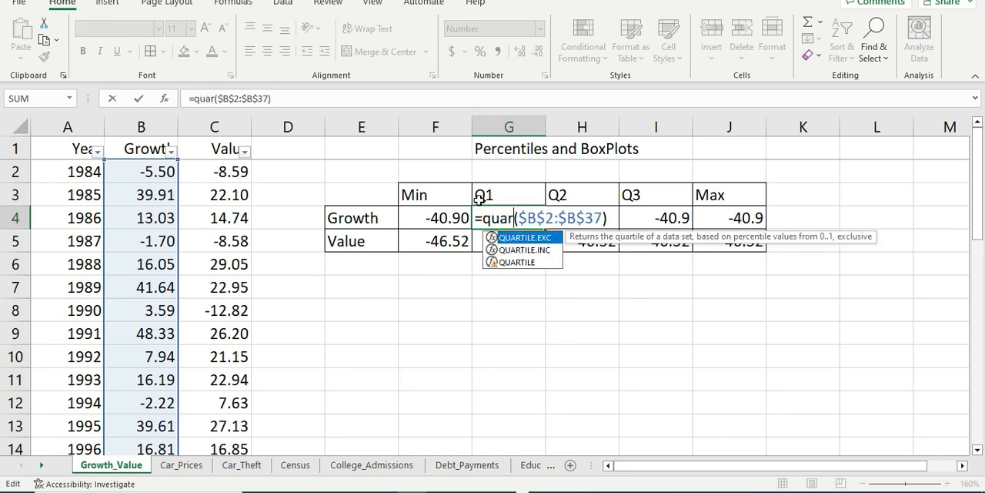
double_click(517, 262)
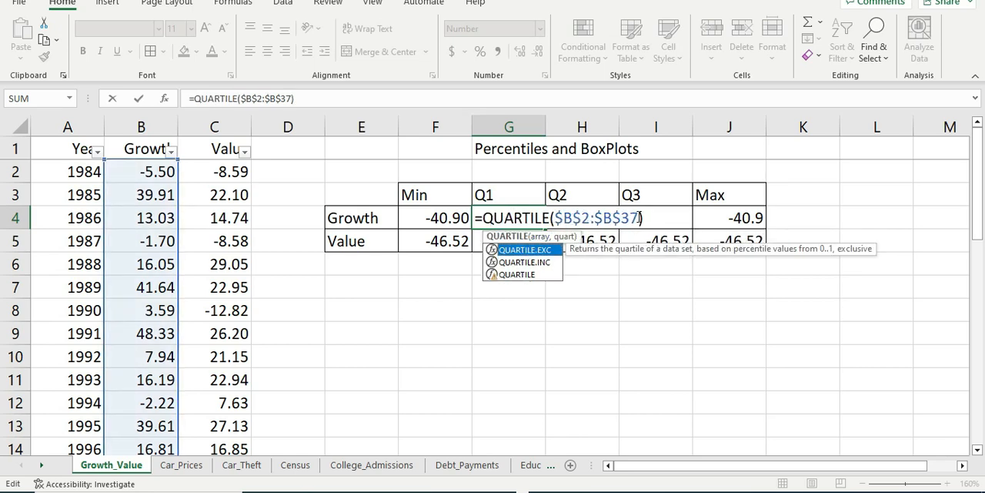
click(640, 218)
text(,)
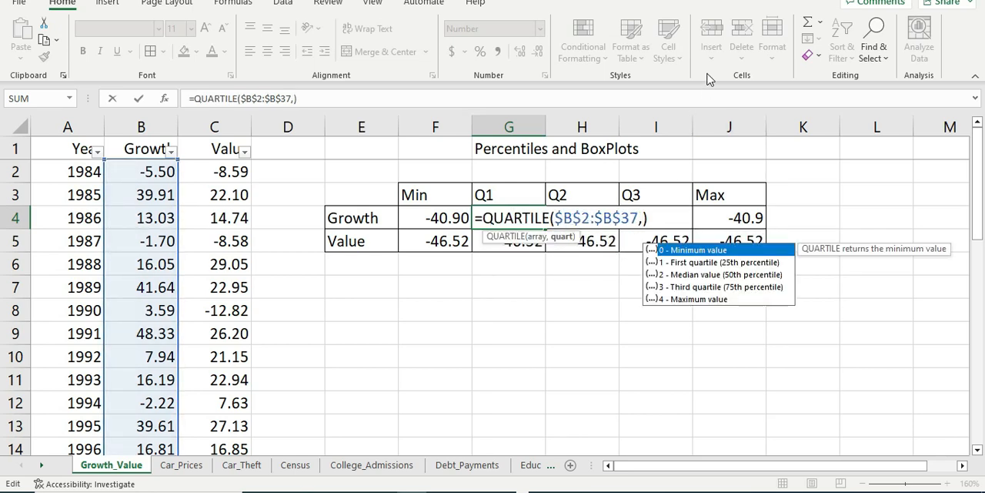
text(1)
key(Return)
key(Up)
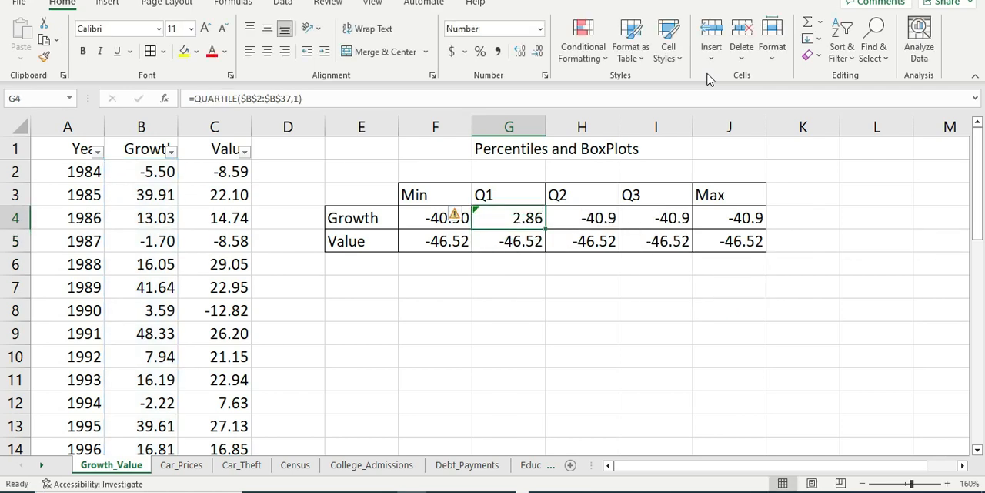
key(Down)
key(Up)
key(Down)
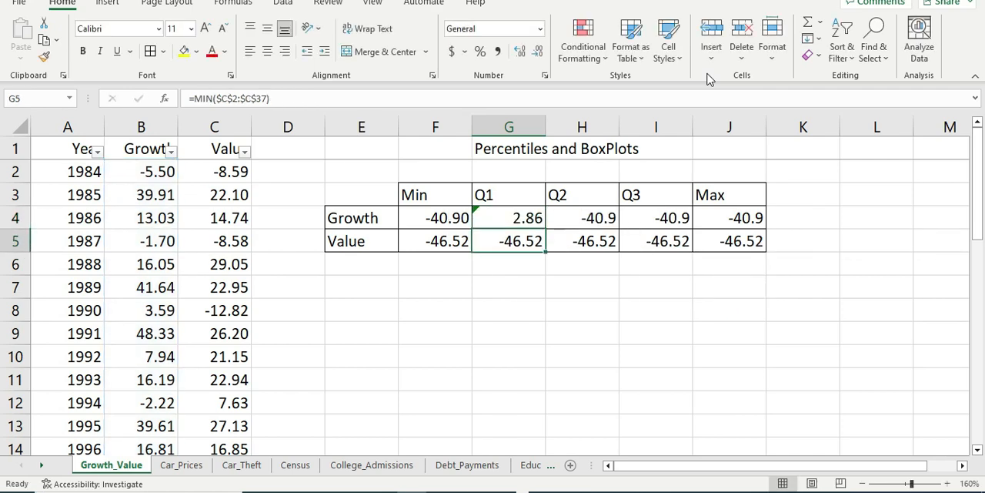
key(Up)
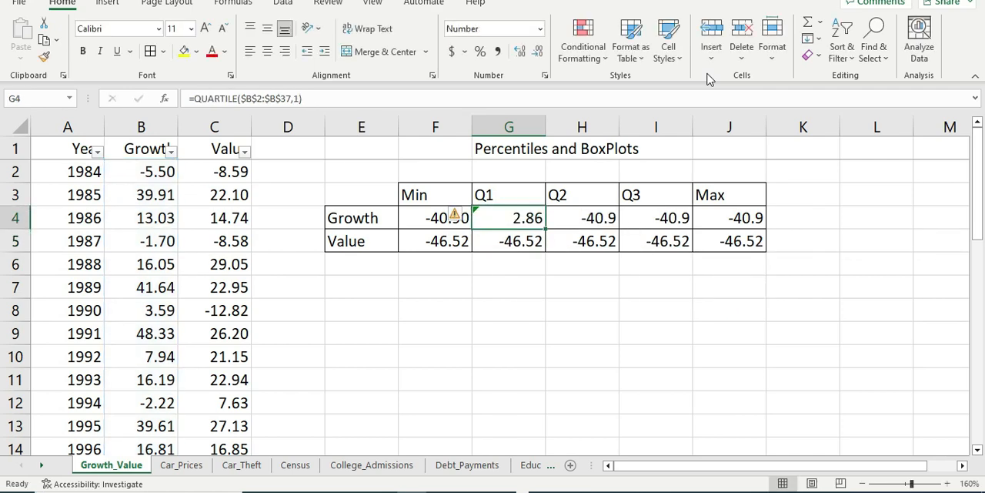
Step: Replace MIN in G5 with QUARTILE and add quart argument 1 to calculate Value's first quartile over $C$2:$C$37
double_click(513, 241)
key(BackSpace)
key(BackSpace)
key(BackSpace)
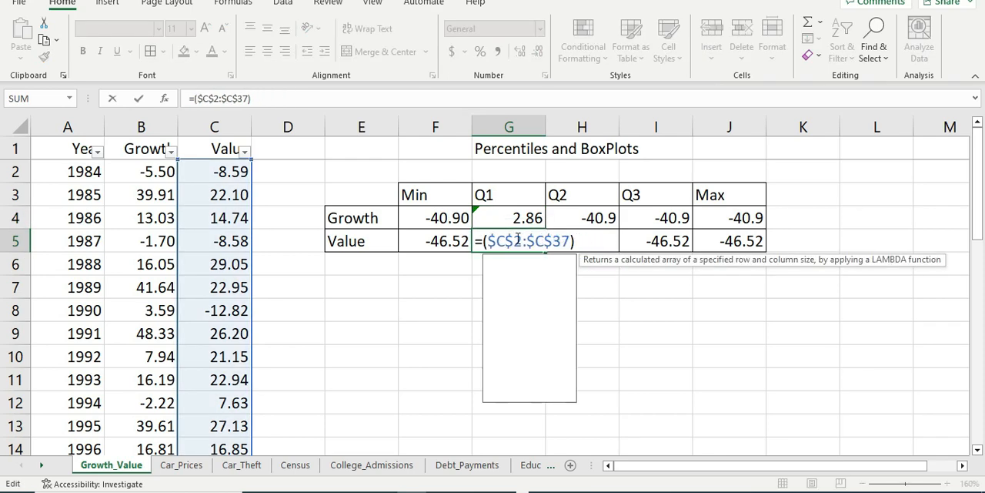
text(qu)
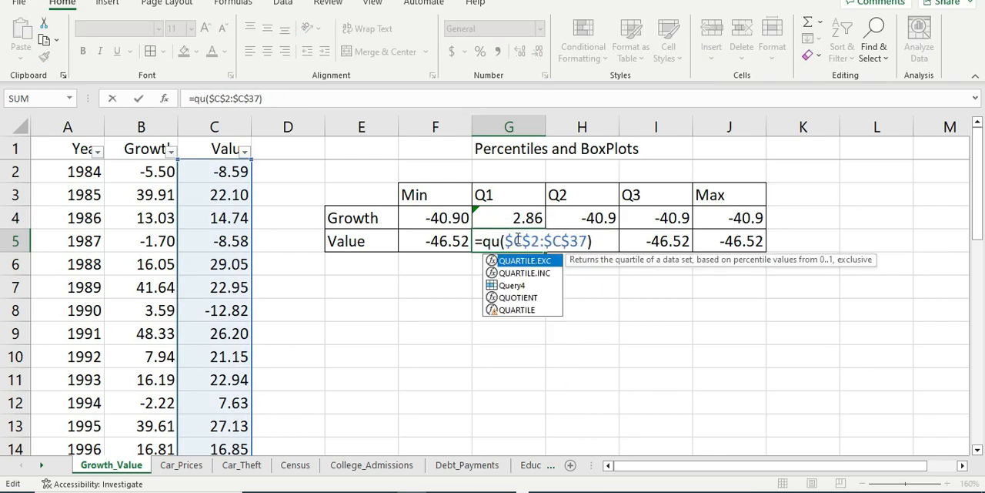
double_click(524, 309)
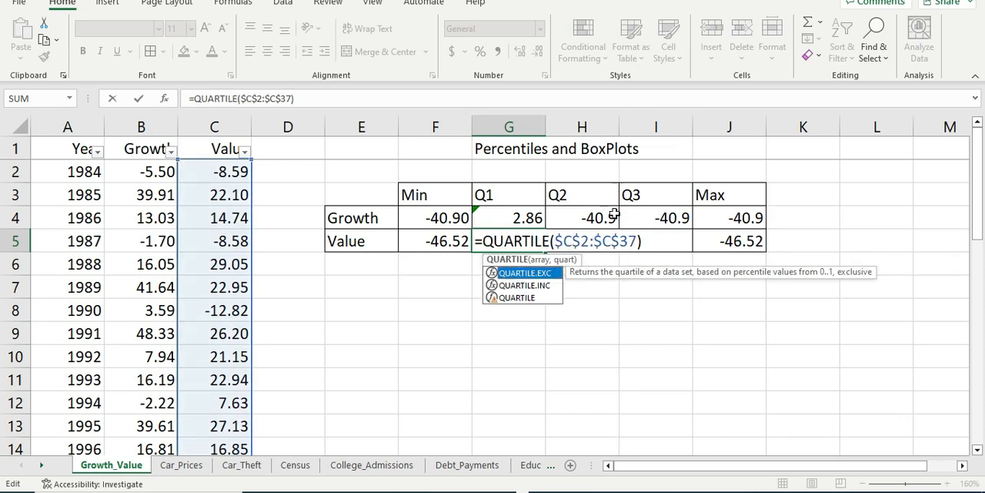
click(639, 243)
text(,1)
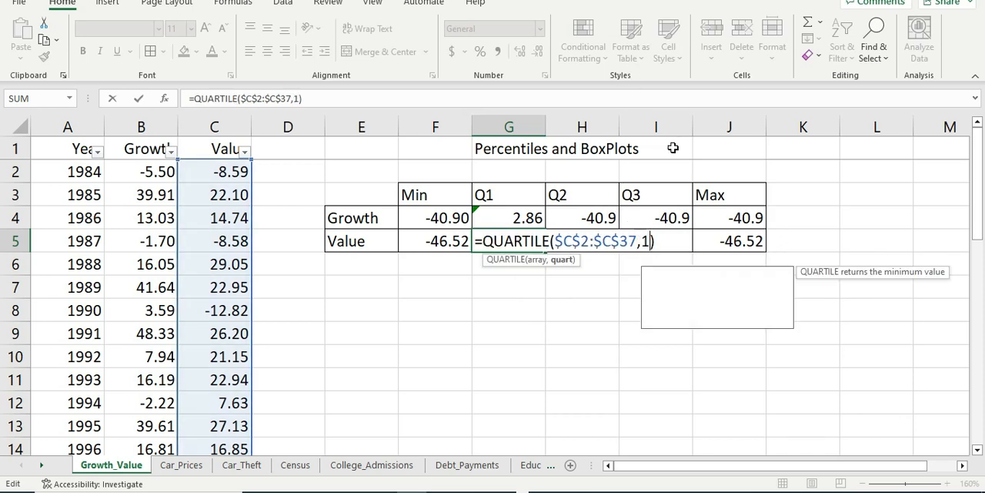
key(Return)
key(Up)
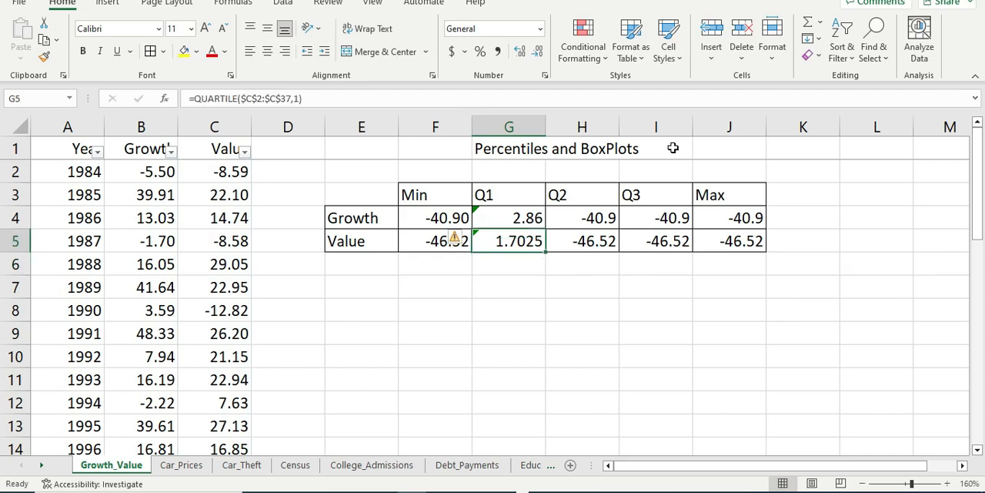
Step: Replace MIN in H4 with QUARTILE and add quart argument 2 to calculate Growth's second quartile over $B$2:$B$37
key(Right)
key(Left)
key(Right)
key(Up)
key(Up)
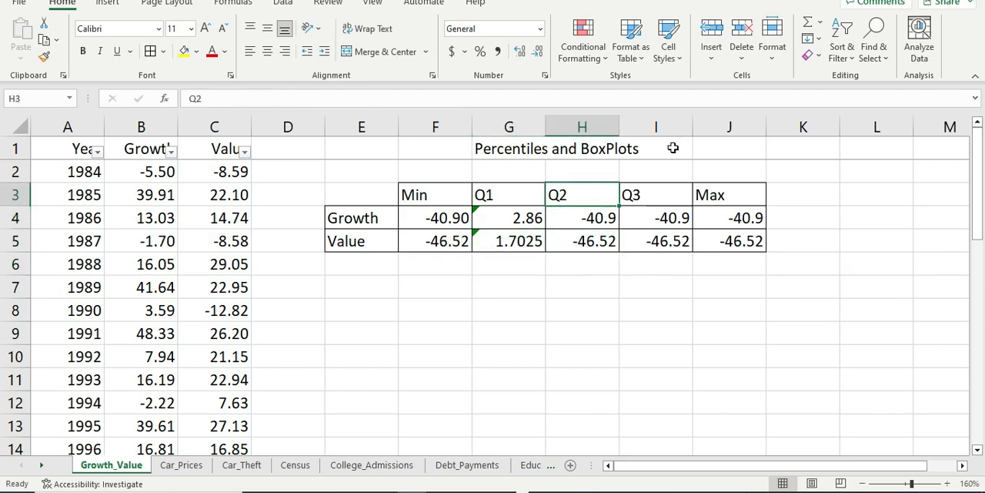
key(Left)
key(Down)
key(Right)
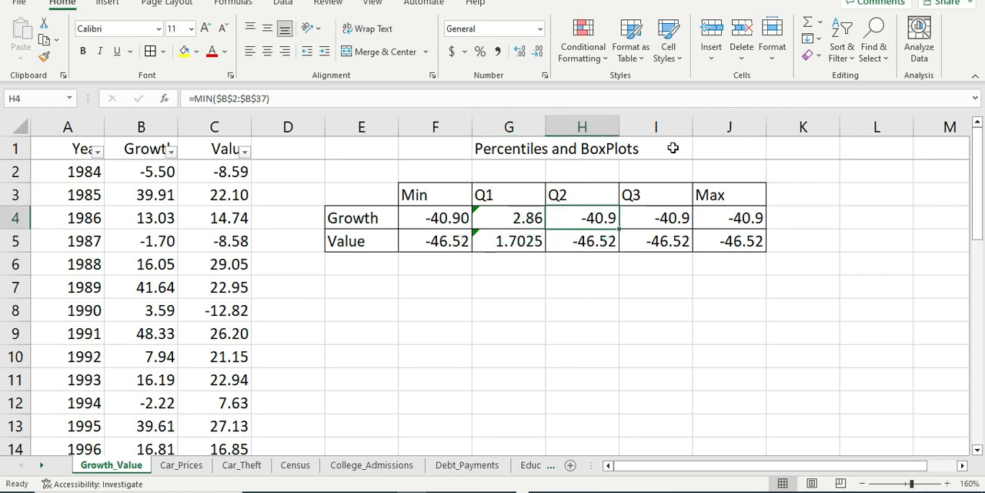
double_click(587, 220)
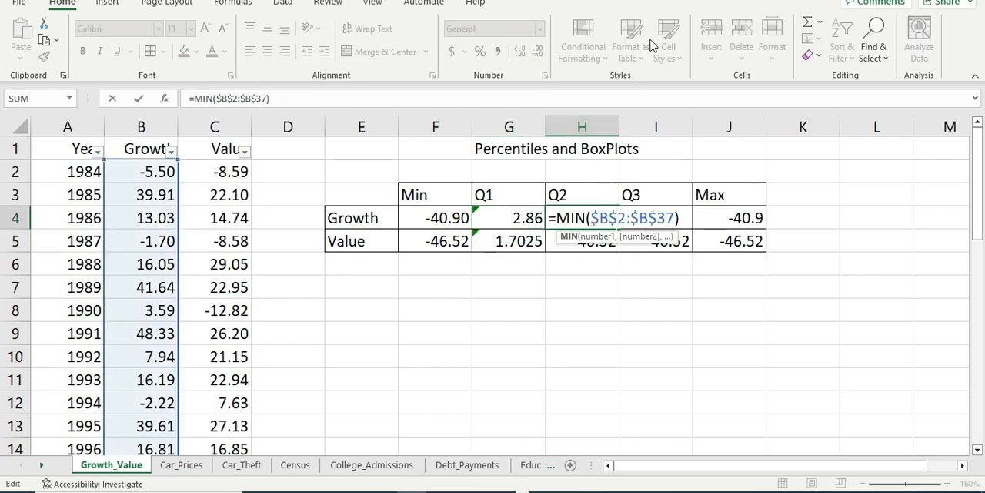
key(BackSpace)
key(BackSpace)
key(BackSpace)
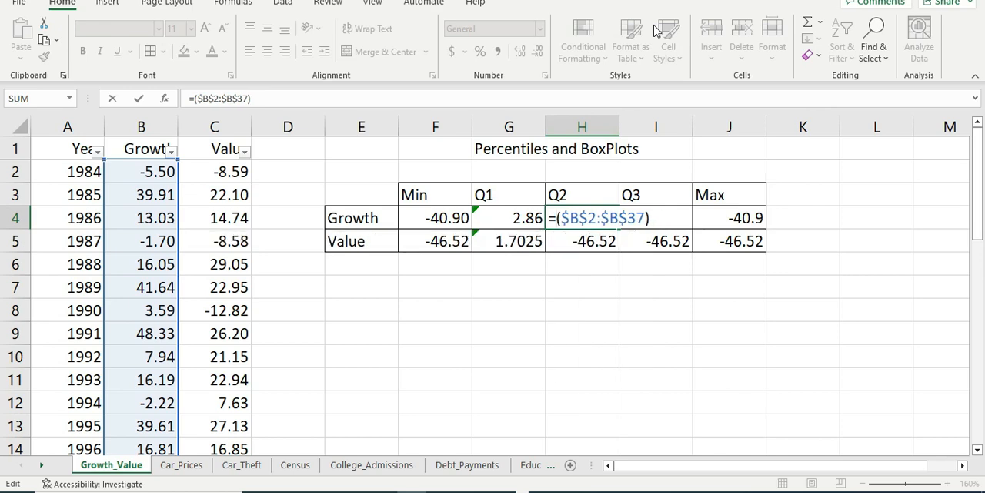
text(qua)
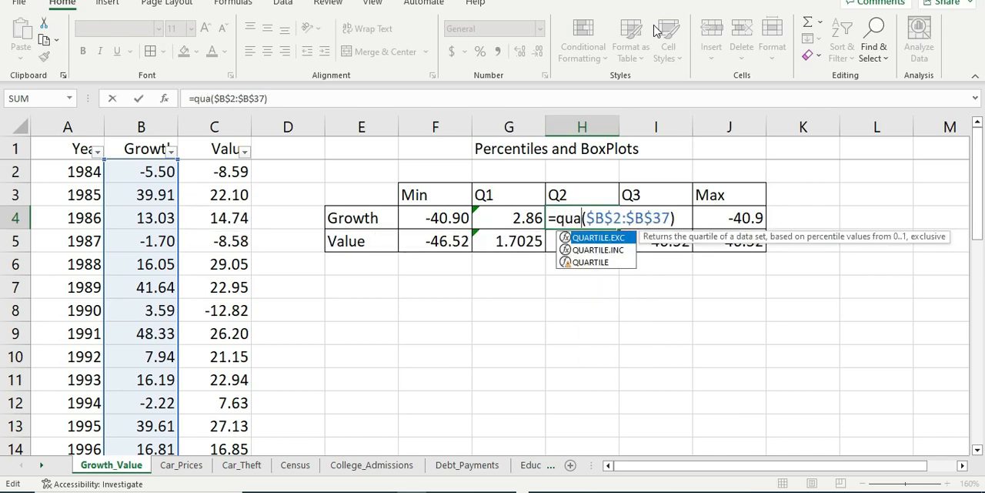
double_click(607, 267)
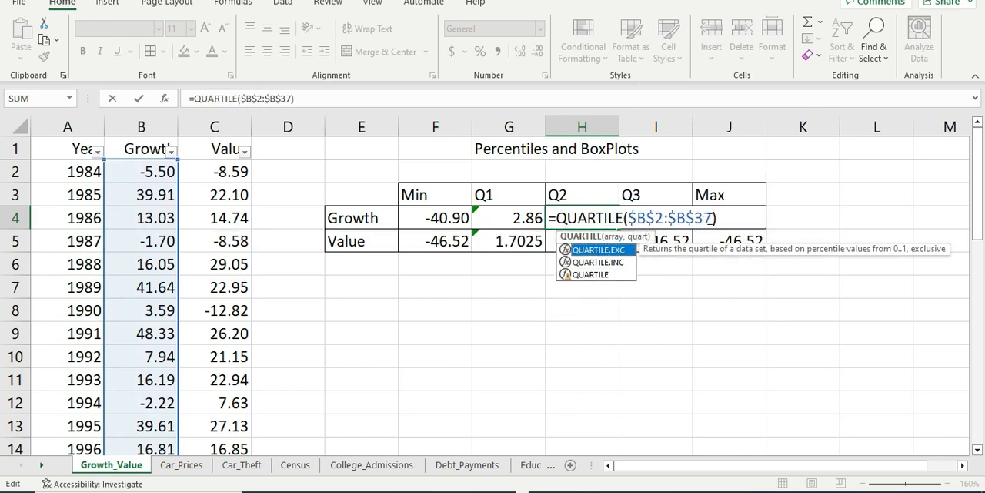
text(,2)
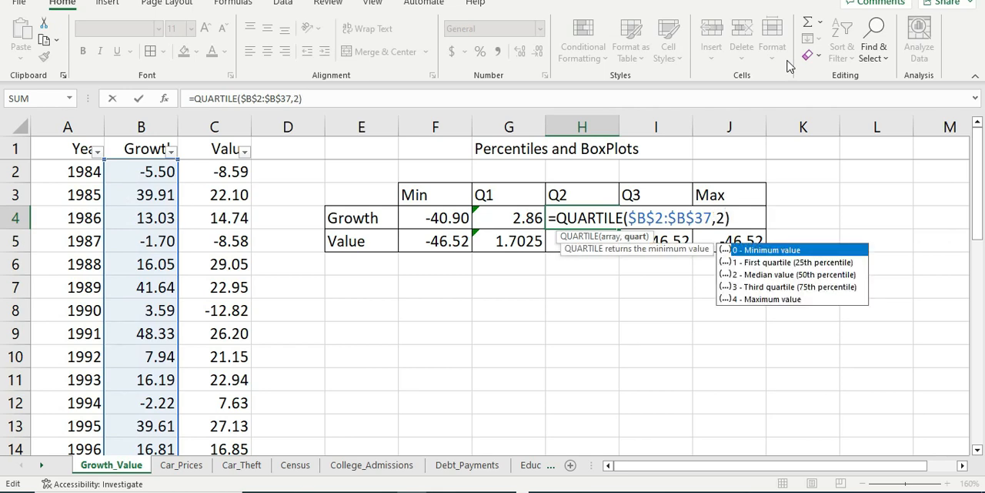
key(Return)
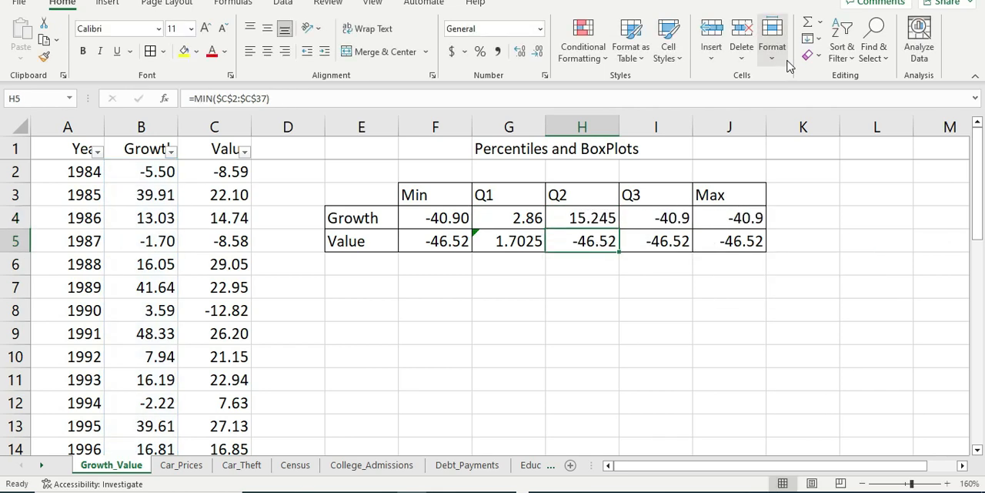
key(Up)
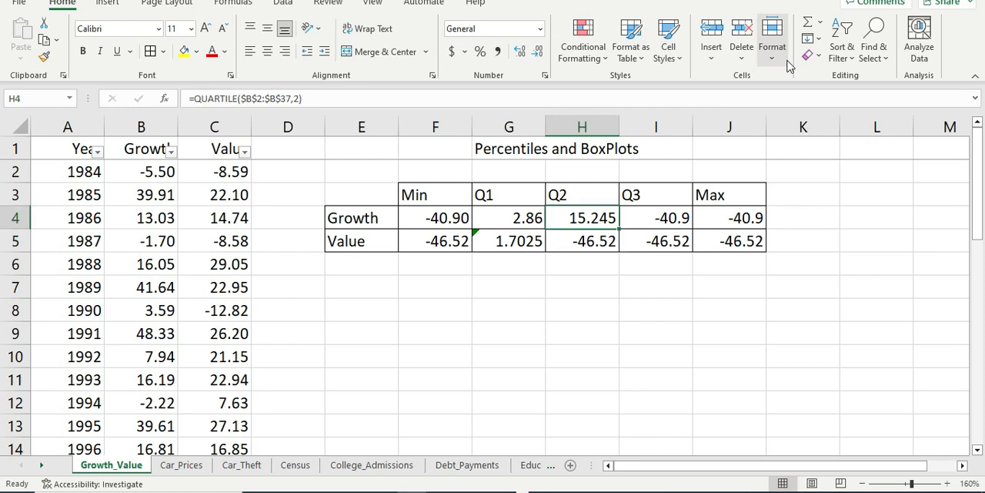
Step: Replace MIN in H5 with QUARTILE and add quart argument 2 to calculate Value's second quartile over $C$2:$C$37
click(594, 243)
double_click(588, 241)
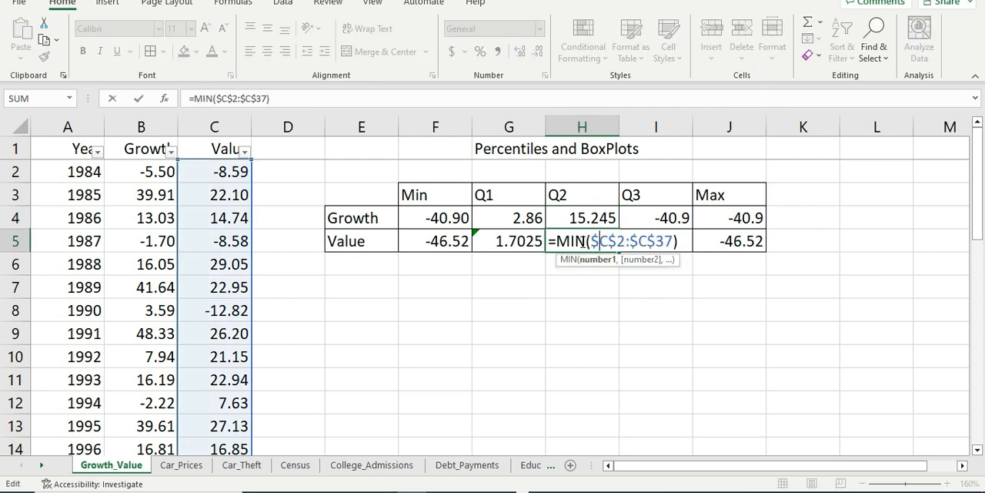
key(BackSpace)
key(BackSpace)
key(BackSpace)
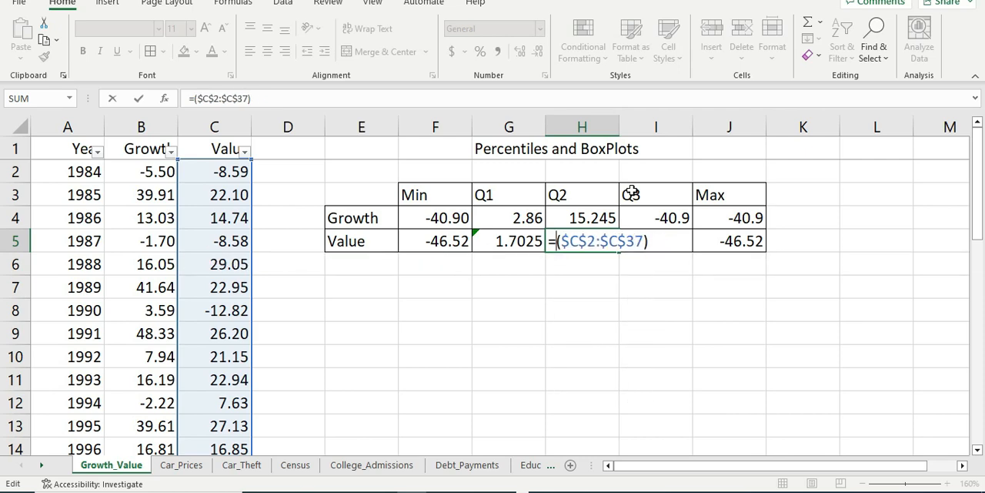
text(quart)
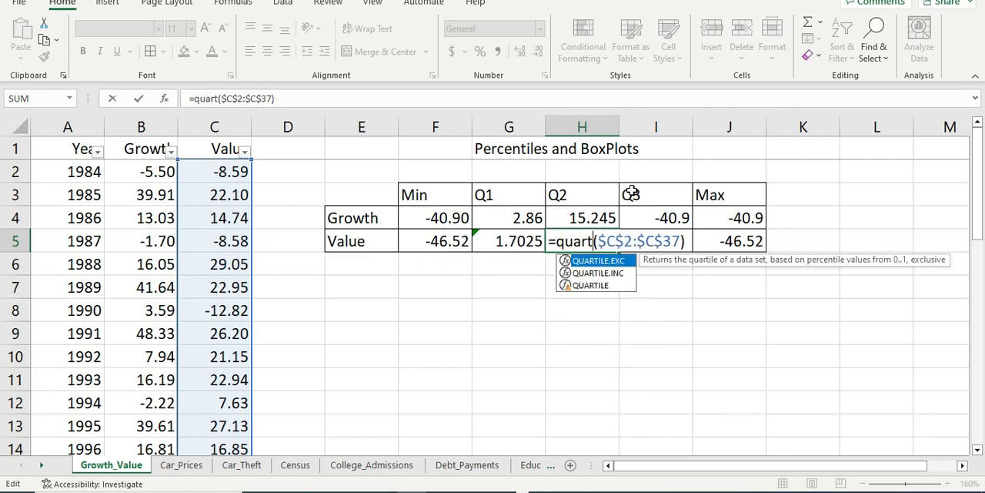
double_click(589, 285)
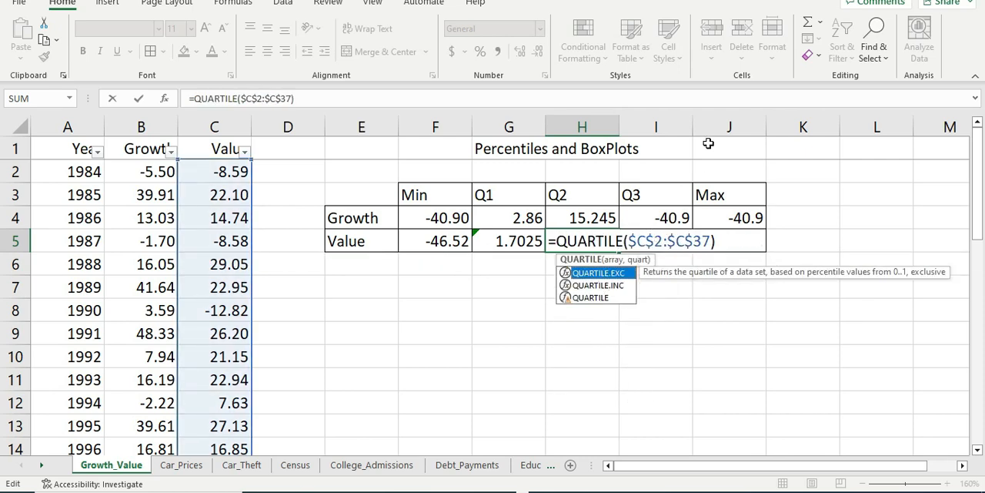
key(Return)
key(Return)
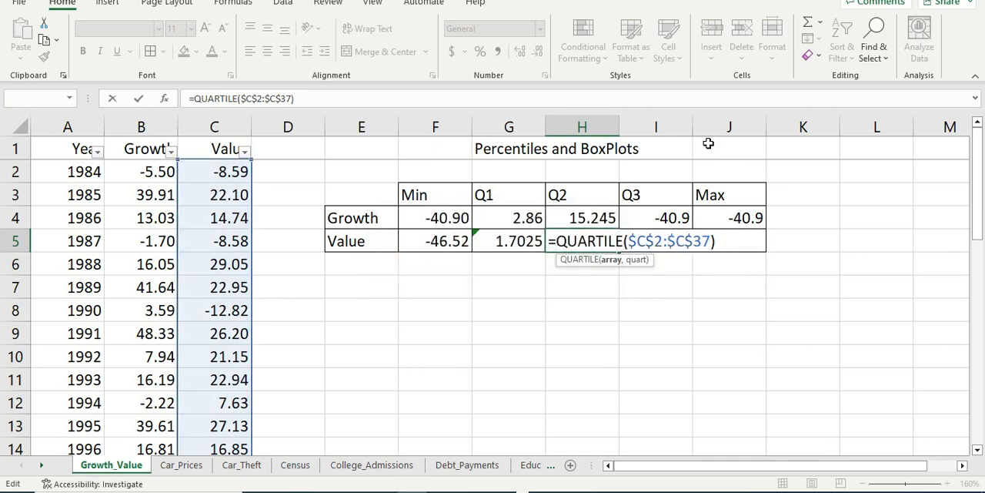
text(,)
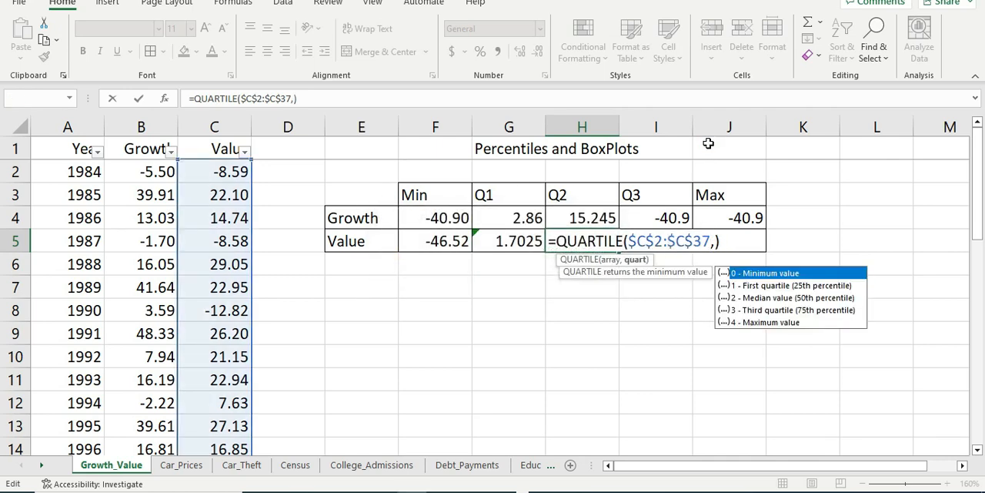
text(2)
key(Return)
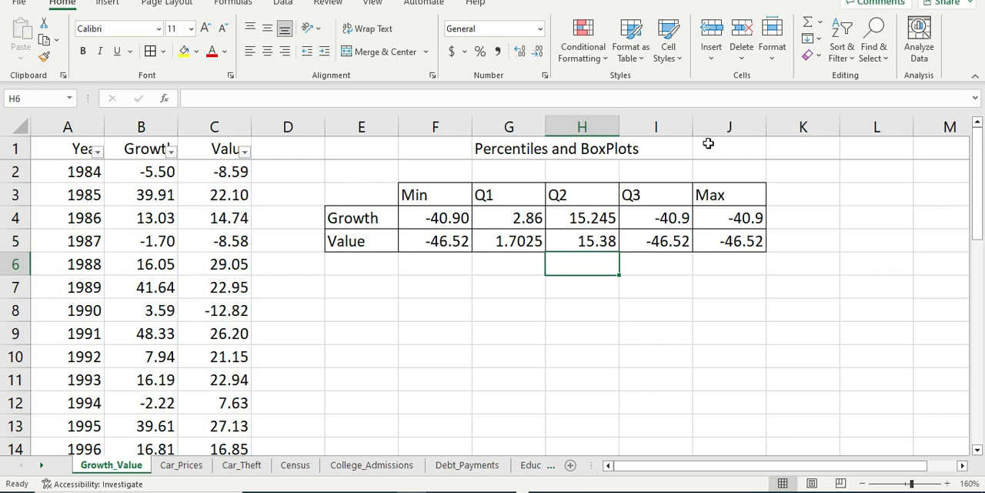
Step: Replace MIN in I4 with QUARTILE and add quart argument 3 to calculate Growth's third quartile over $B$2:$B$37
key(Up)
key(Up)
key(Right)
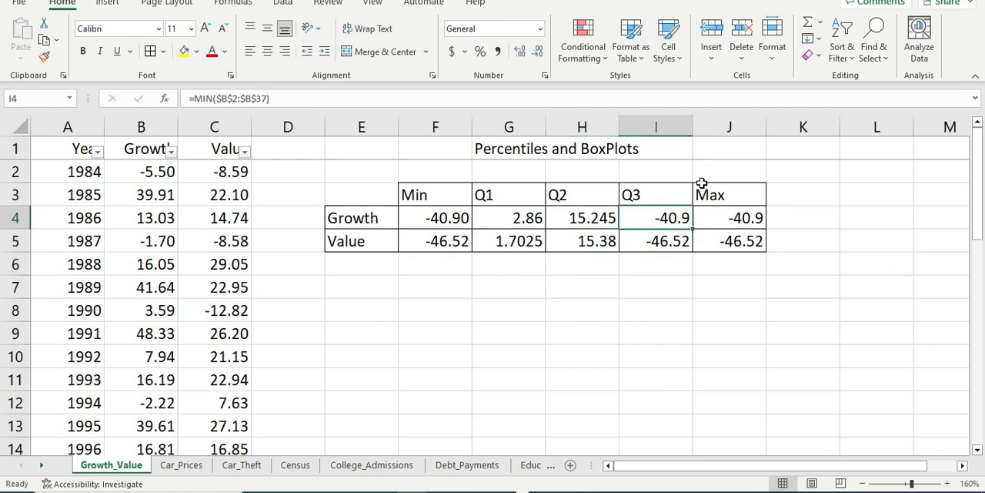
double_click(663, 221)
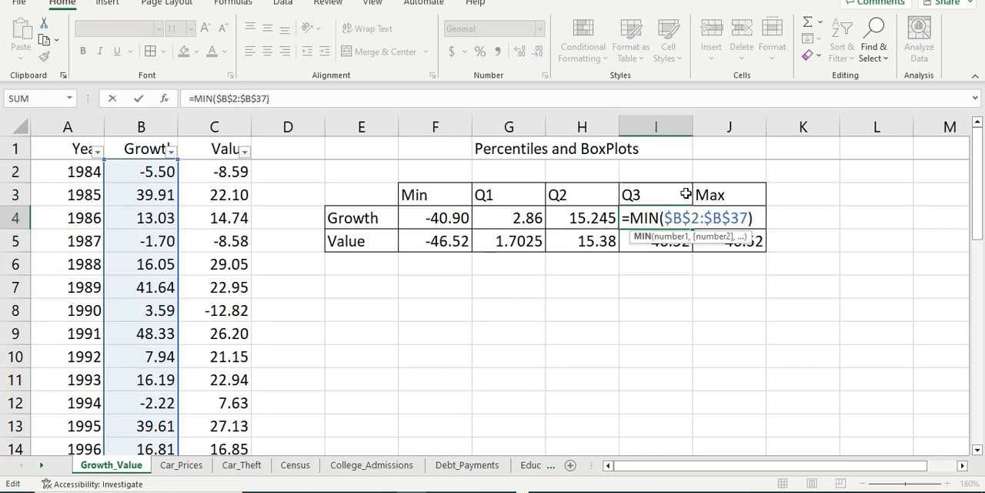
key(BackSpace)
key(BackSpace)
key(BackSpace)
text(quar)
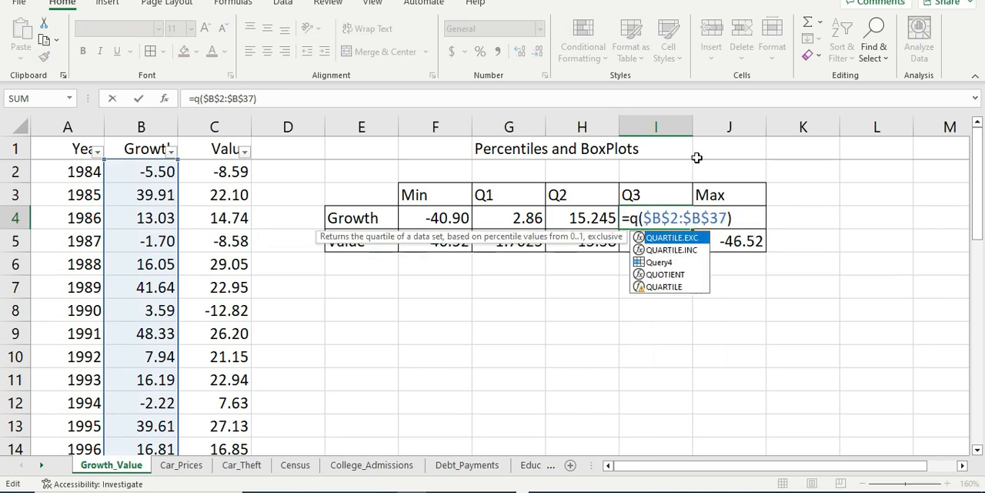
double_click(701, 263)
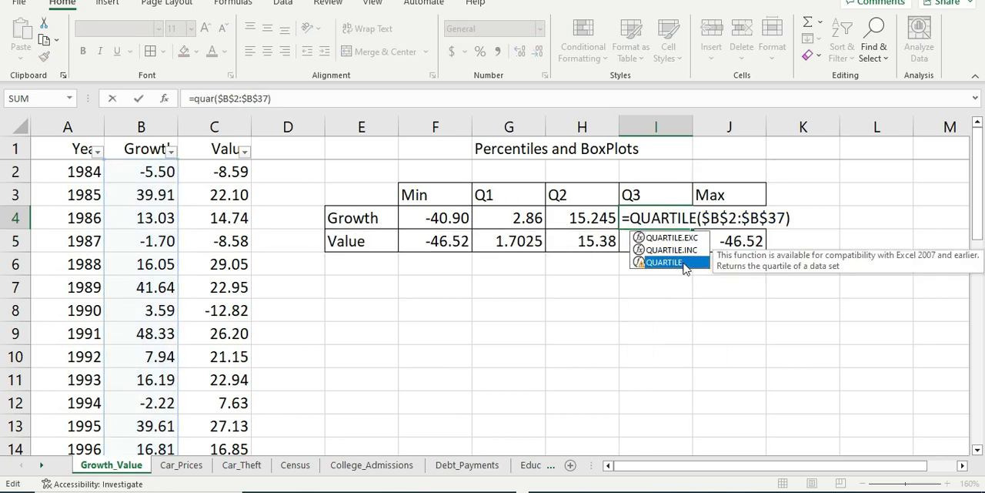
text(,)
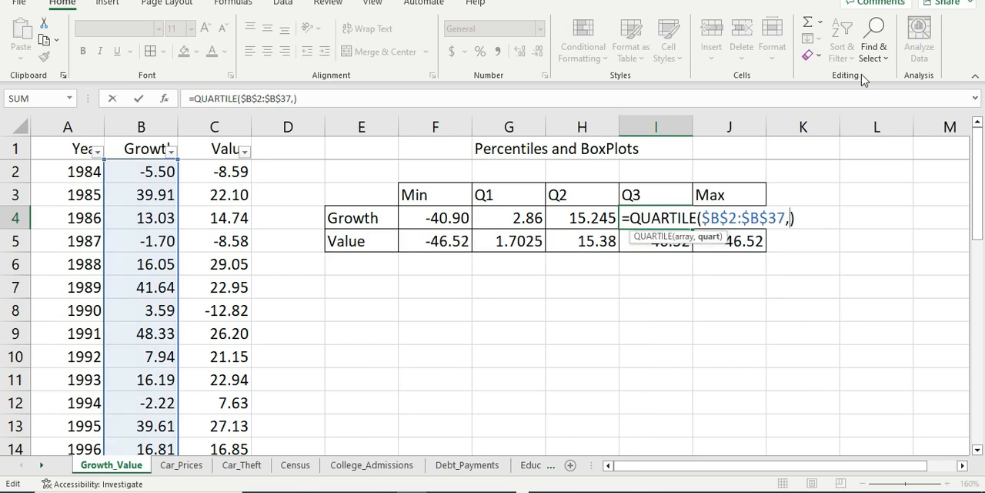
text(3)
key(Return)
Step: Replace MIN in I5 with QUARTILE and add quart argument 3 to calculate Value's third quartile over $C$2:$C$37
double_click(658, 240)
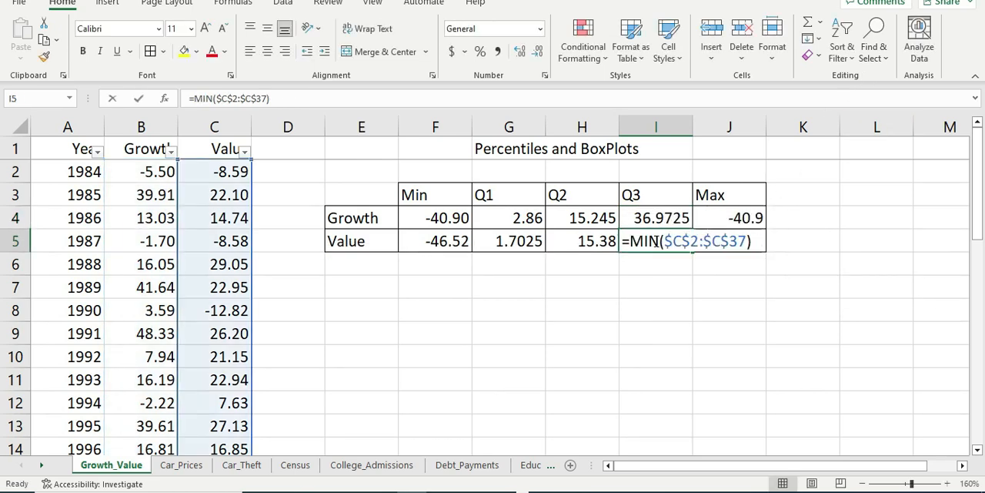
key(BackSpace)
key(BackSpace)
key(BackSpace)
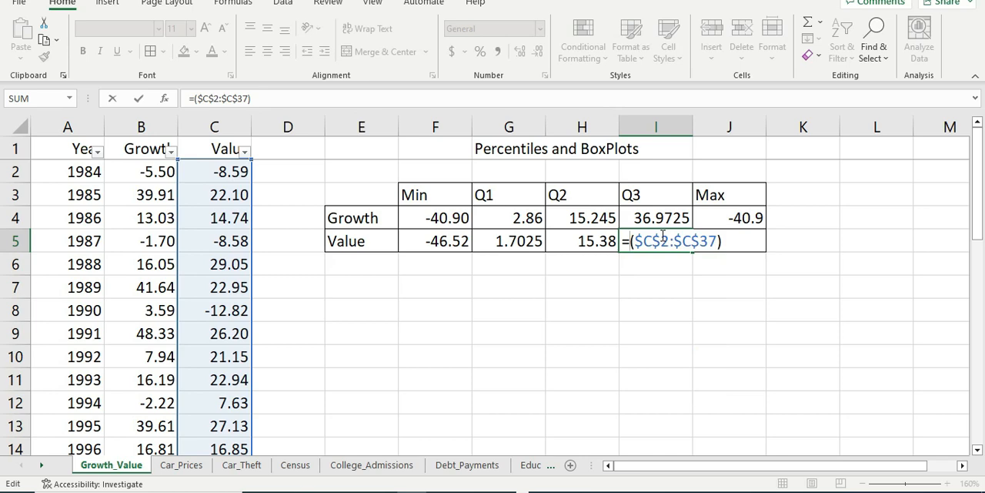
text(Quart)
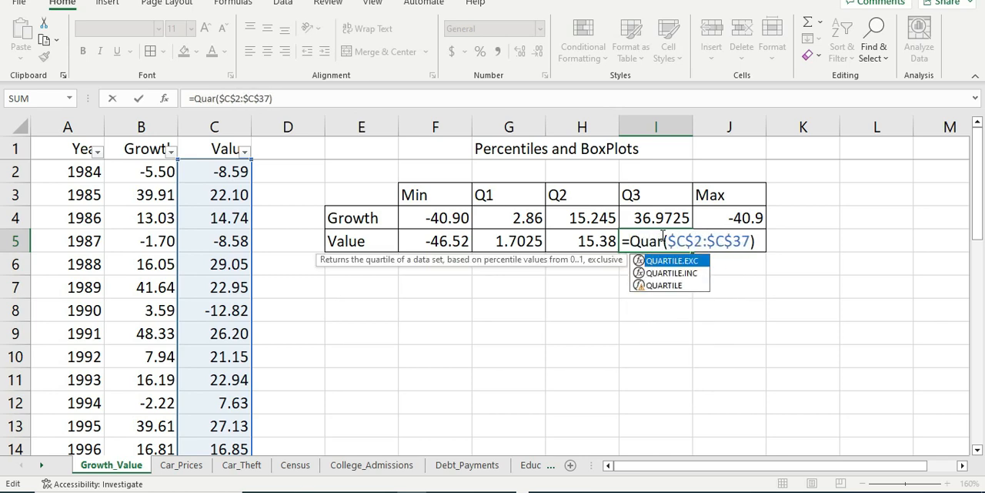
double_click(664, 284)
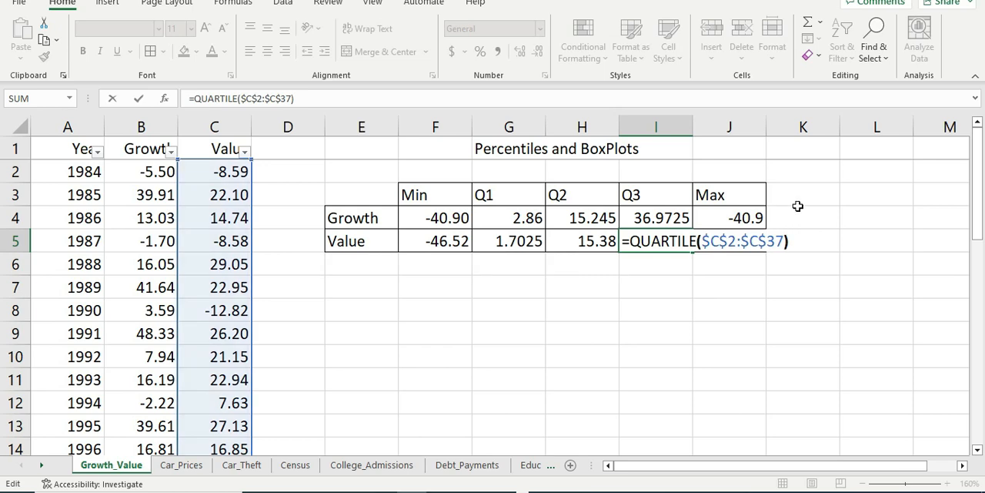
text(,3)
key(Return)
key(Up)
key(Up)
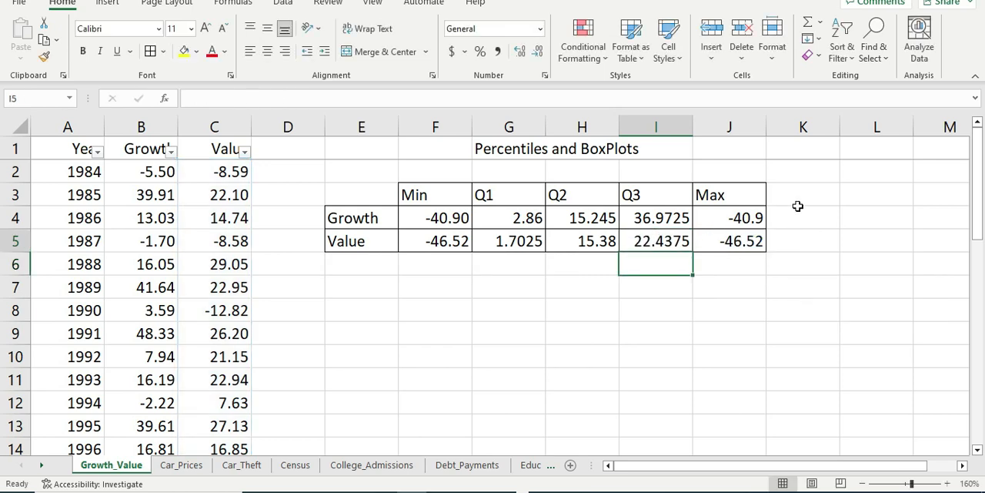
key(Right)
key(Up)
key(Left)
key(Down)
key(Right)
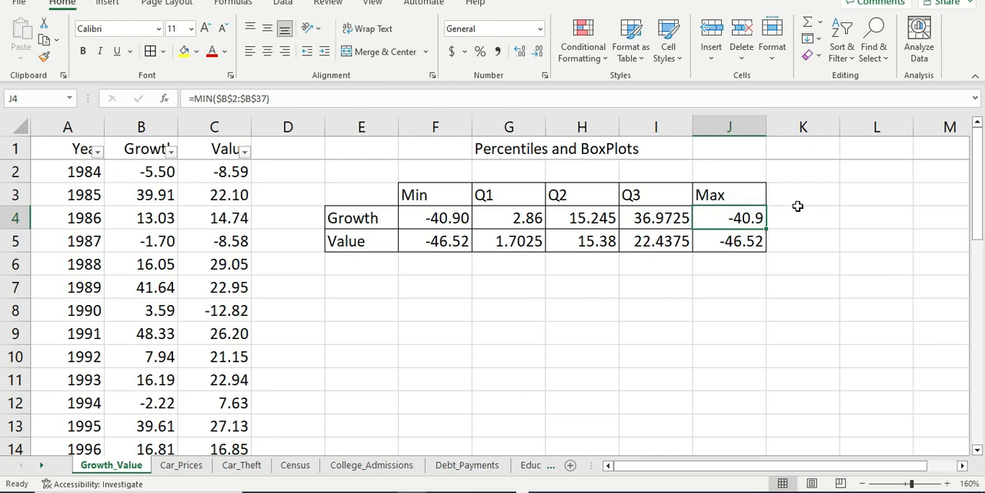
key(BackSpace)
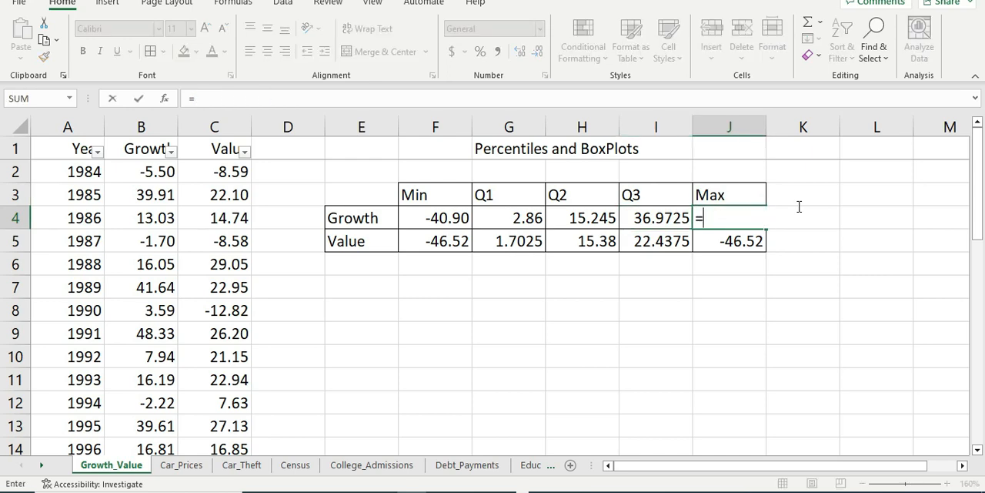
key(Escape)
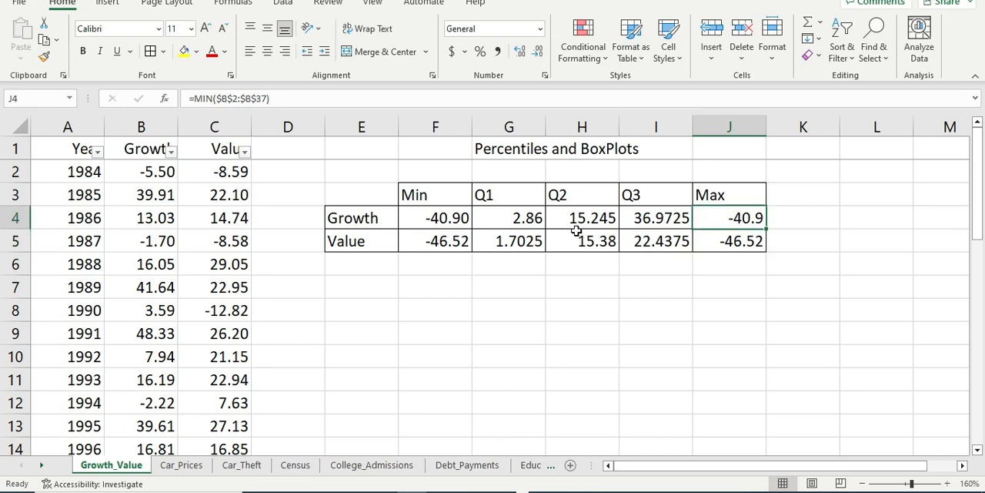
Step: Replace MIN in J4 with MAX to calculate Growth's maximum over $B$2:$B$37
double_click(739, 218)
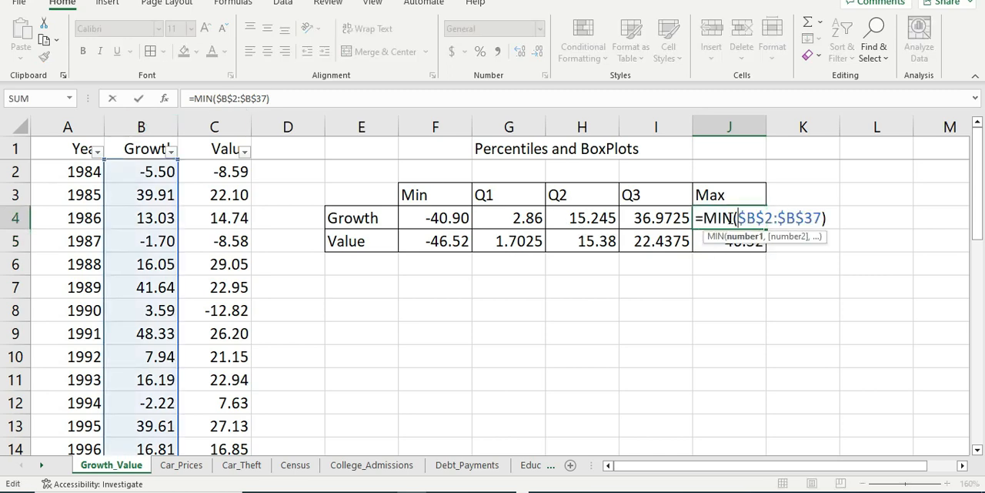
key(BackSpace)
key(BackSpace)
key(BackSpace)
text(m)
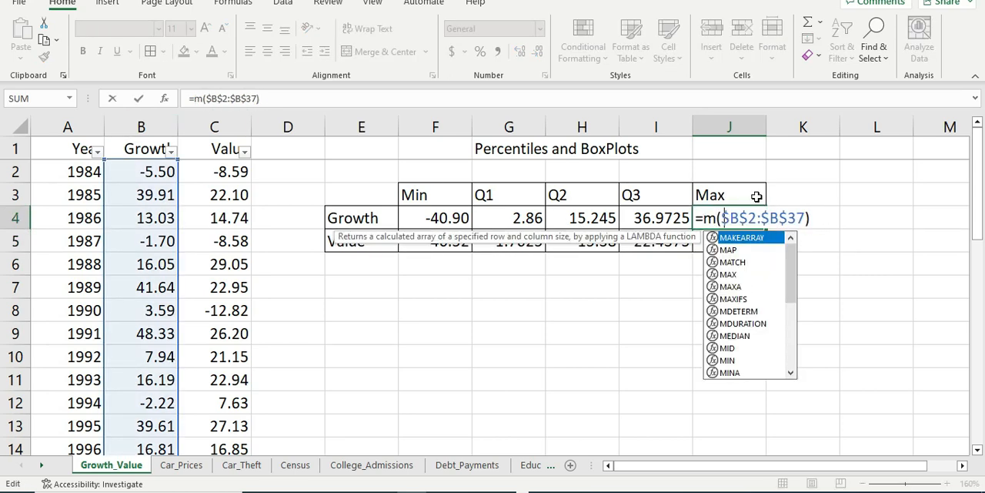
text(ax)
key(Return)
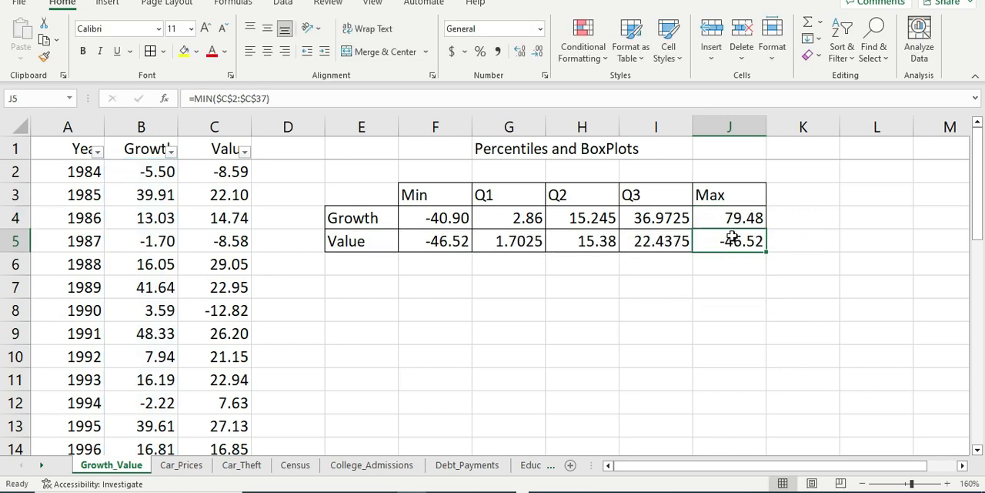
Step: Replace MIN in J5 with MAX to calculate Value's maximum over $C$2:$C$37
double_click(733, 240)
key(BackSpace)
key(BackSpace)
key(BackSpace)
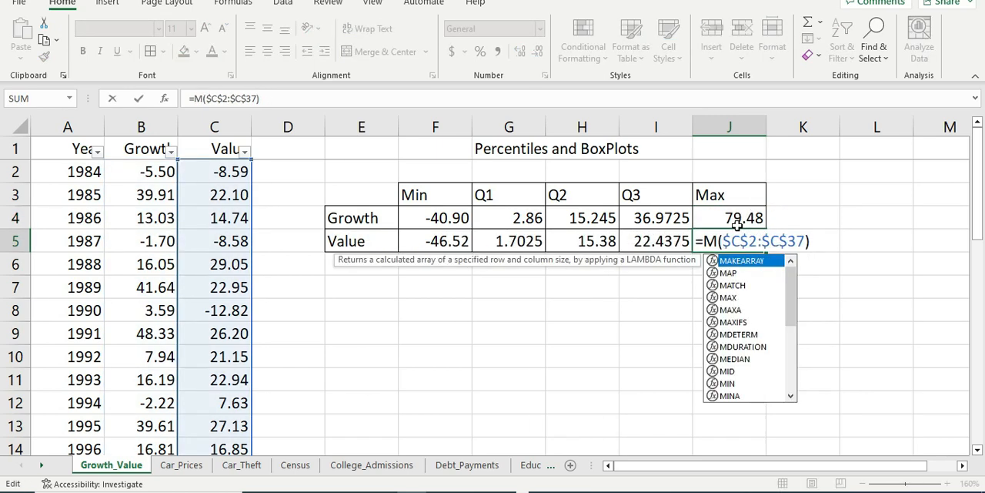
text(max)
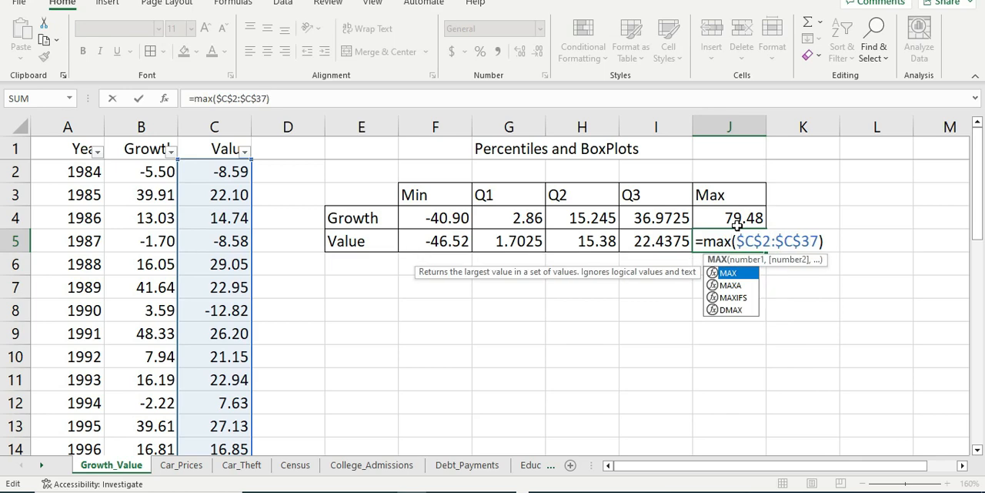
key(Return)
Step: Review the formulas in the Growth and Value rows of the five-number summary table
key(Up)
key(Left)
key(Up)
key(Left)
key(Right)
key(Up)
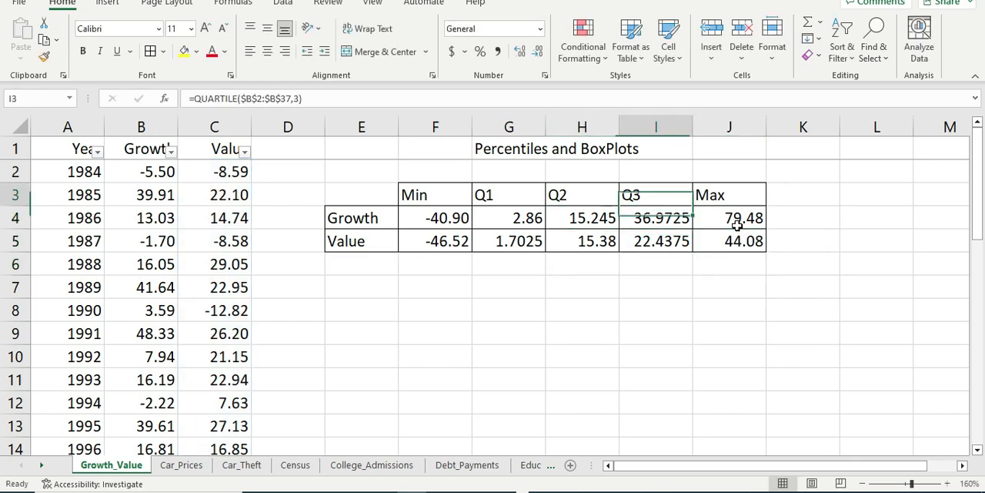
key(Left)
key(Right)
key(Down)
key(Left)
key(Down)
key(Left)
key(Left)
key(Down)
key(Up)
key(Up)
key(Right)
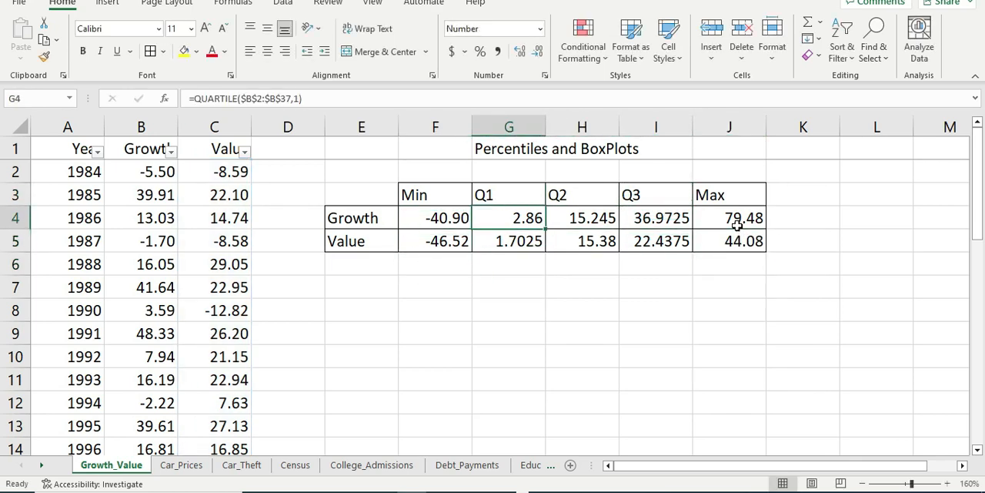
key(Up)
key(Right)
key(Down)
key(Left)
key(Down)
key(Right)
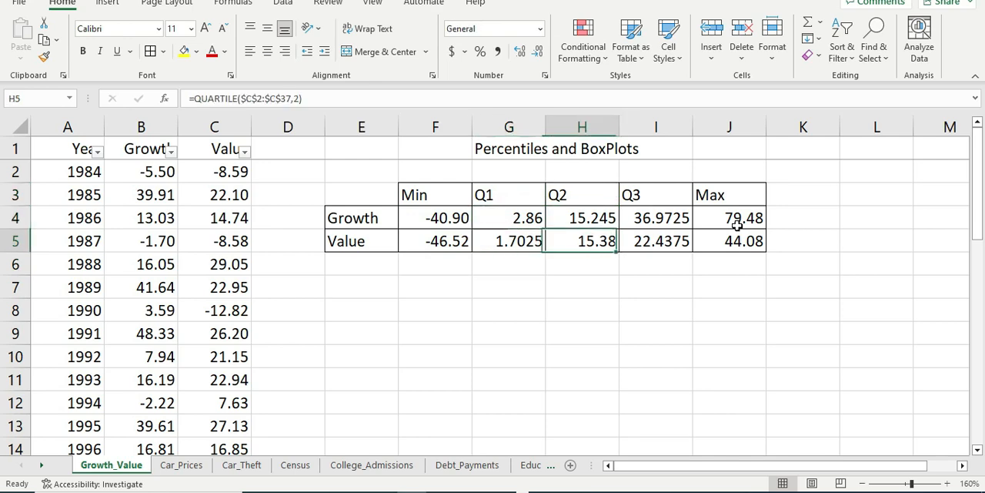
key(Up)
key(Up)
key(Down)
key(Down)
key(Right)
key(Up)
key(Right)
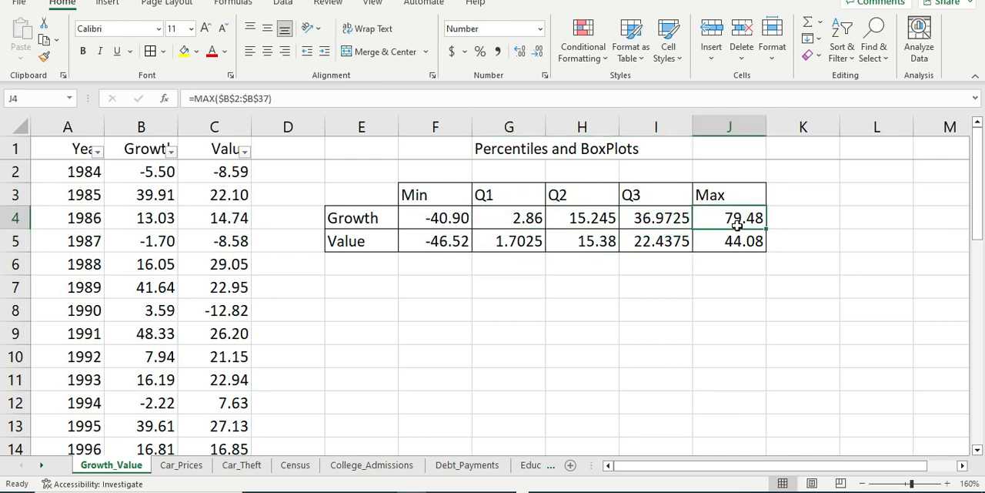
key(Down)
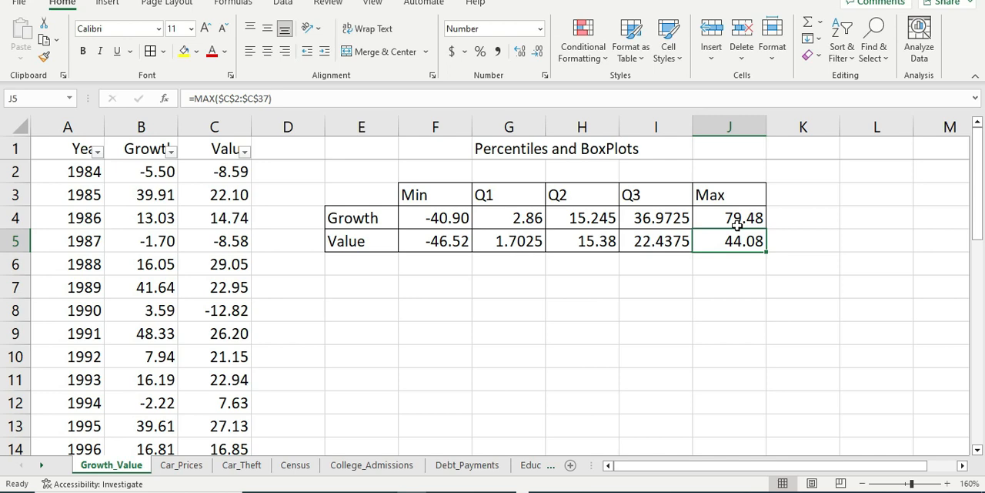
key(Left)
key(Left)
key(Left)
key(Down)
key(Down)
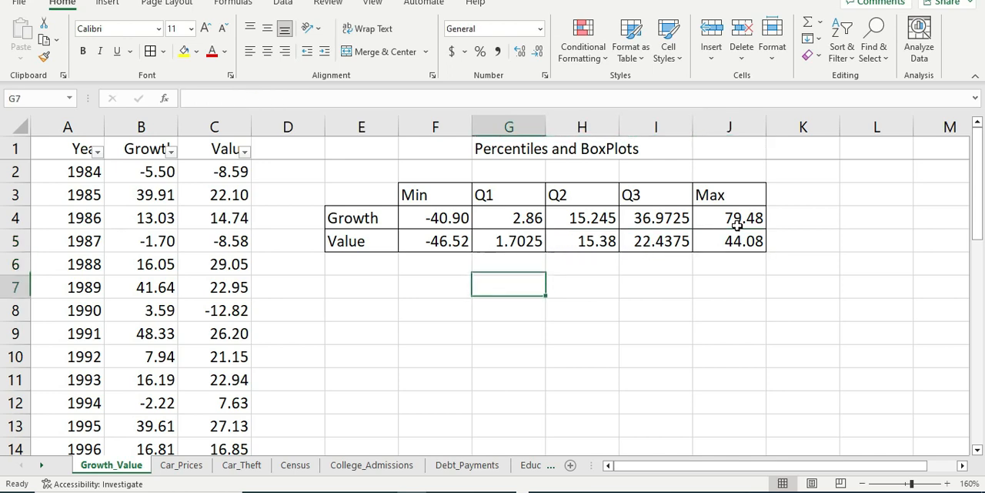
key(Left)
key(Down)
key(Left)
key(Up)
key(Up)
key(Right)
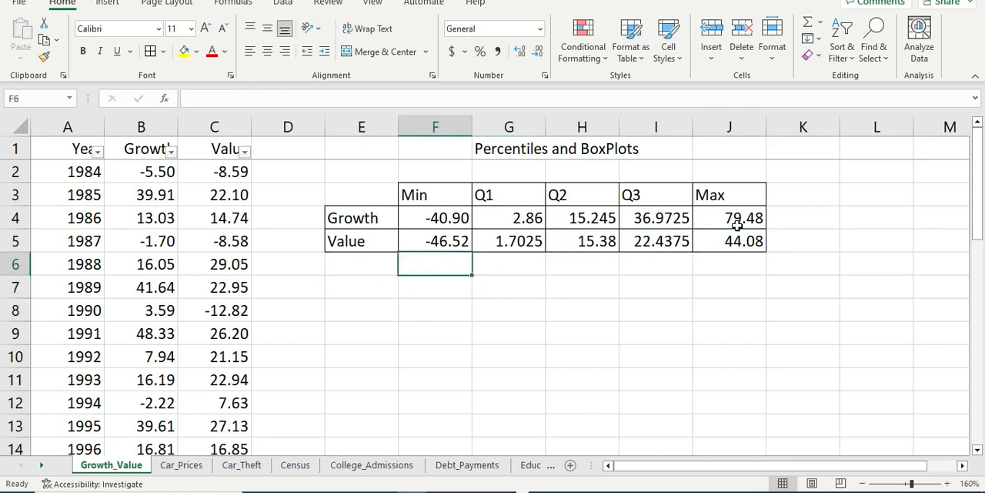
key(Down)
key(Down)
key(Left)
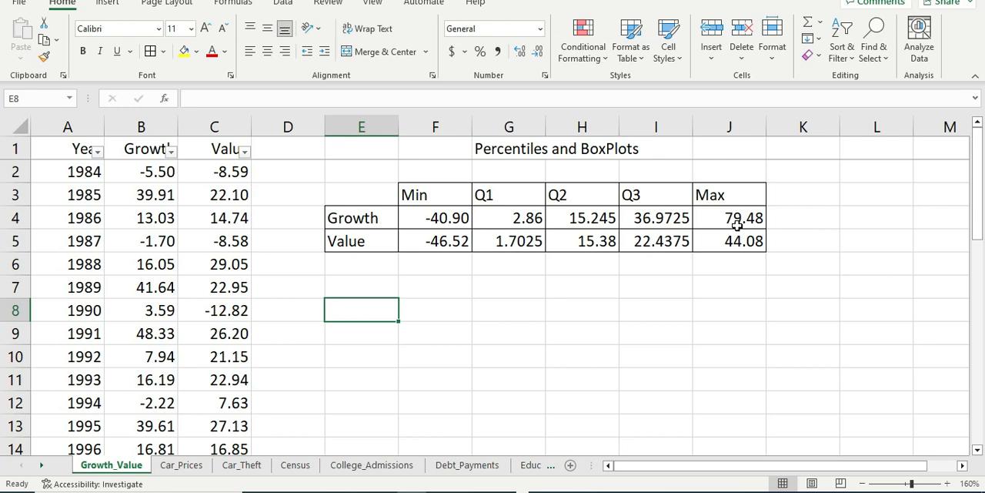
Step: Copy the Growth and Value labels with their Min cells from E4:F5 to a new block starting at E8
key(Up)
key(Up)
key(Up)
key(shift+Up)
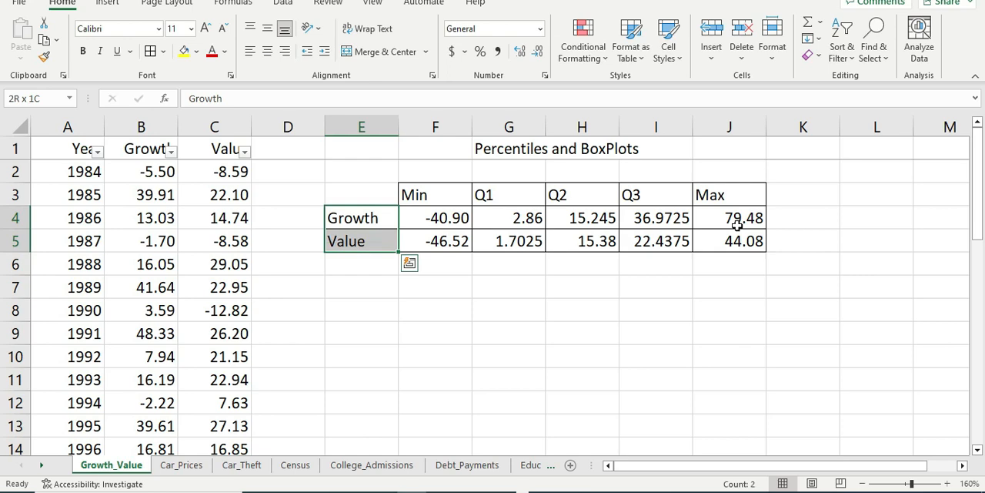
key(shift+Right)
key(ctrl+c)
key(Down)
key(Down)
key(Down)
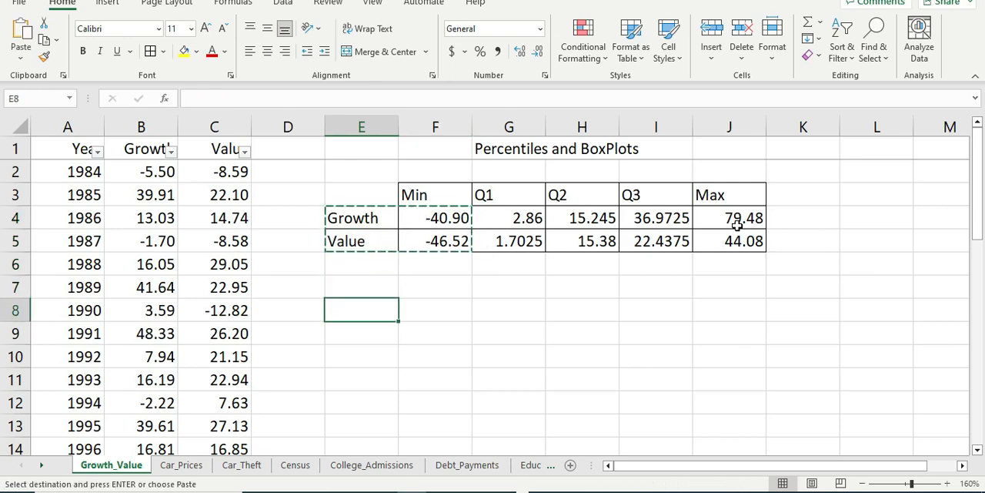
key(ctrl+v)
key(Up)
key(Down)
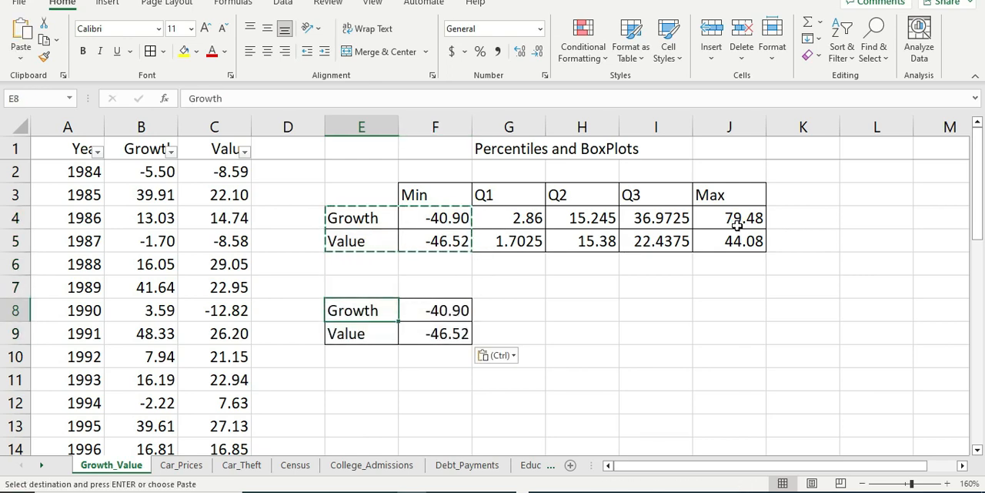
Step: Clear the copied minimum formulas from F8 and F9, keeping the bordered cells
click(458, 308)
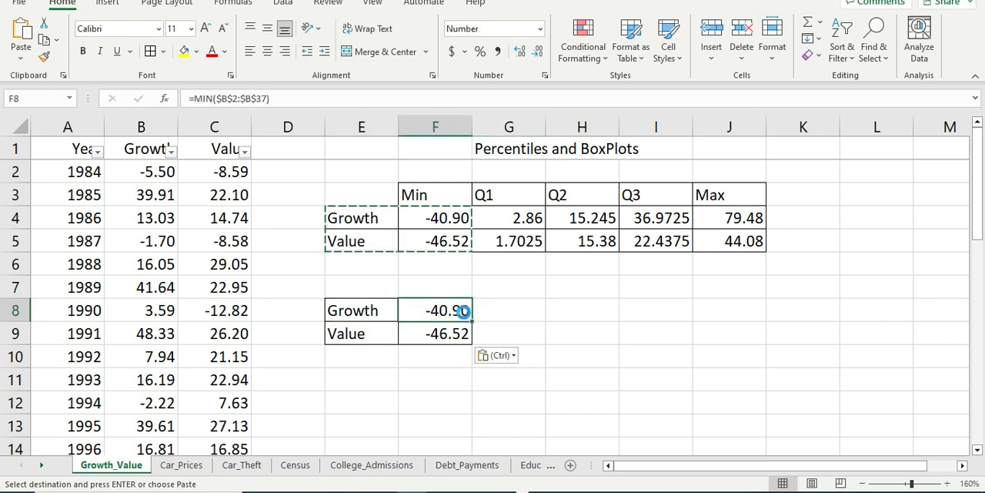
key(Delete)
key(Down)
key(Delete)
Step: Enter the heading IQR in F7 above the new Growth and Value block
click(391, 360)
click(365, 272)
click(368, 285)
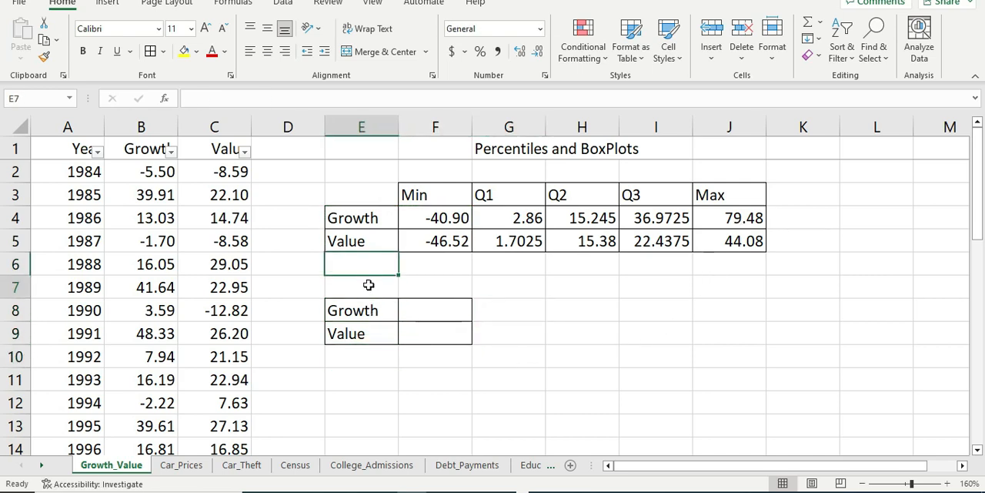
click(443, 288)
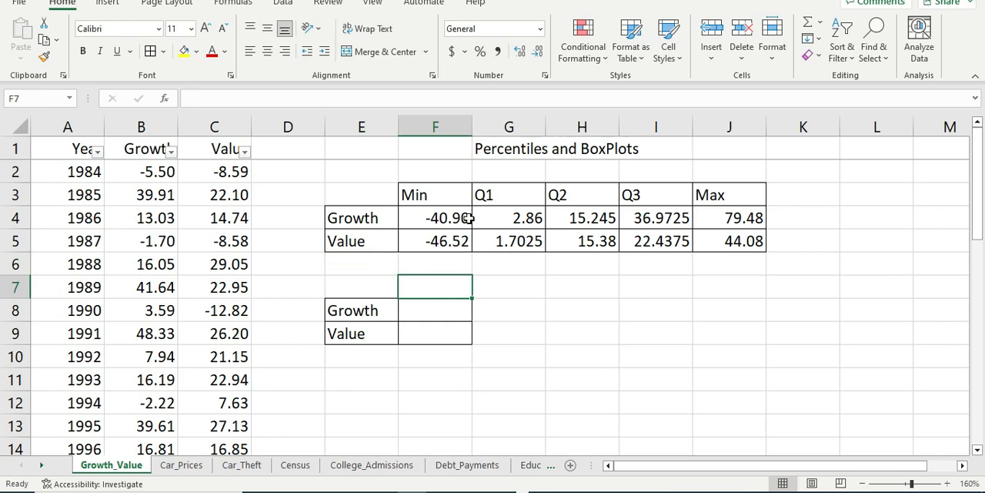
text(IQR)
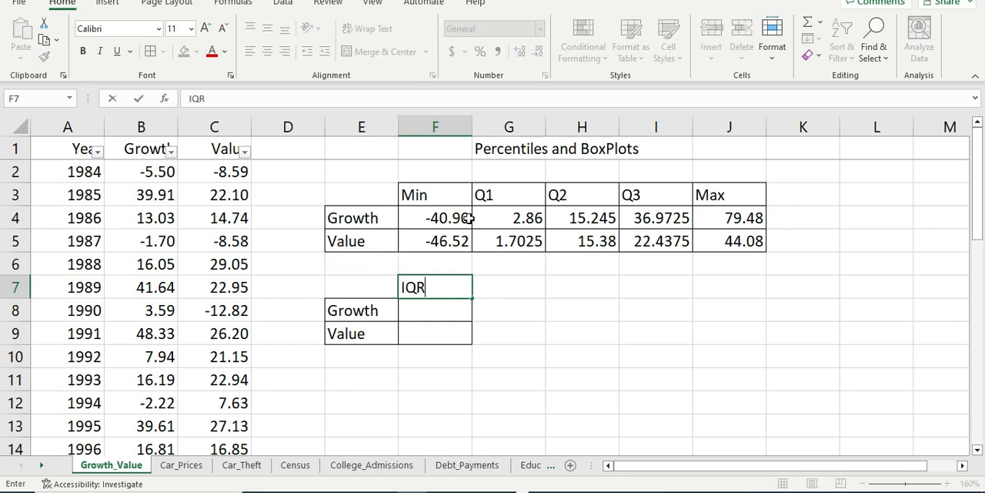
key(Return)
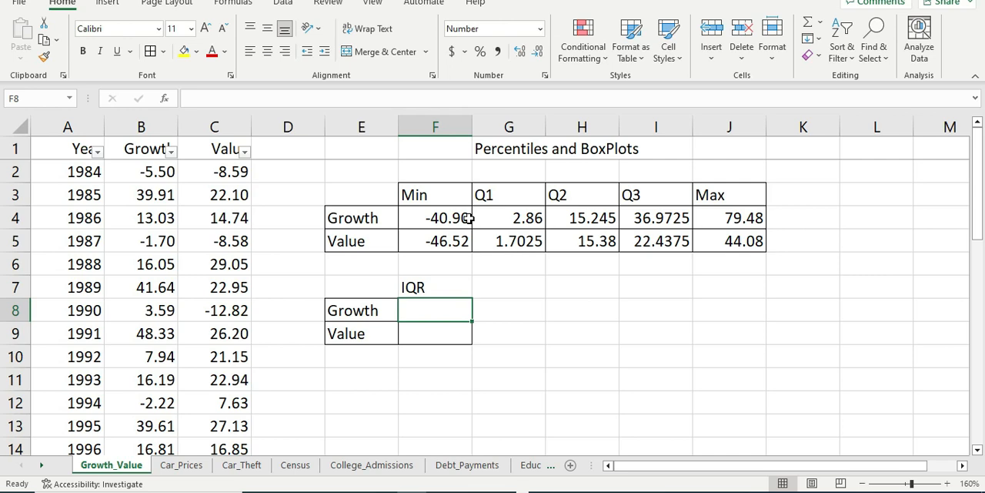
Step: Calculate Growth's interquartile range in F8 as Q3 minus Q1 with the formula =I4-G4
text(=)
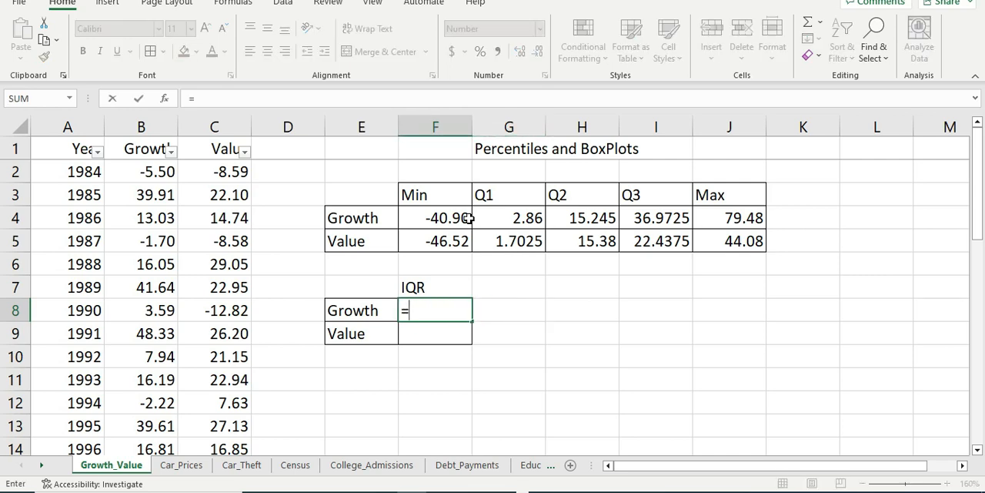
key(Up)
key(Up)
key(Right)
key(Up)
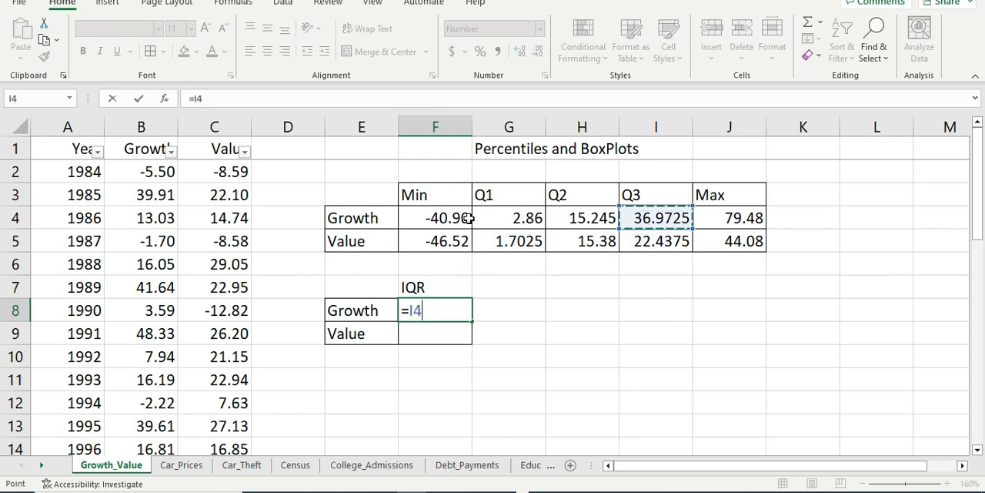
text(-)
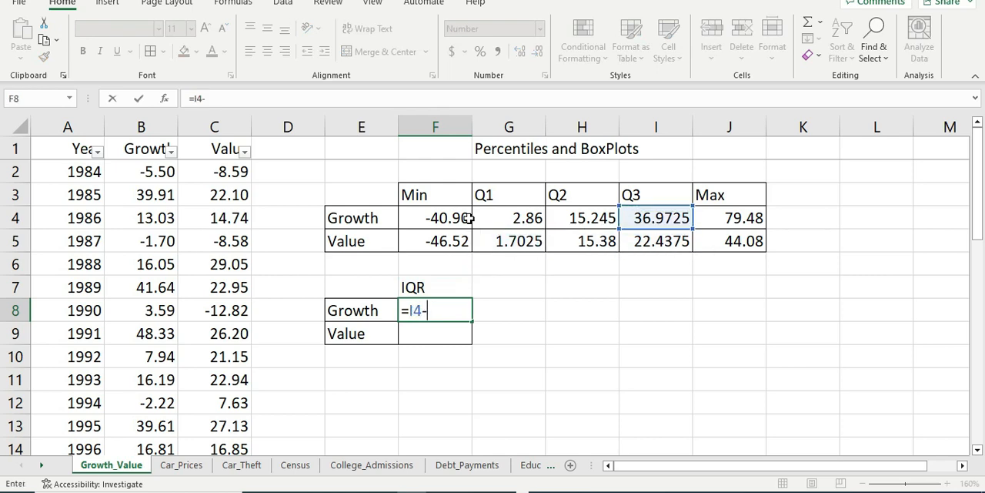
key(Left)
key(Left)
key(Up)
key(Up)
key(Right)
key(Up)
key(Up)
key(Right)
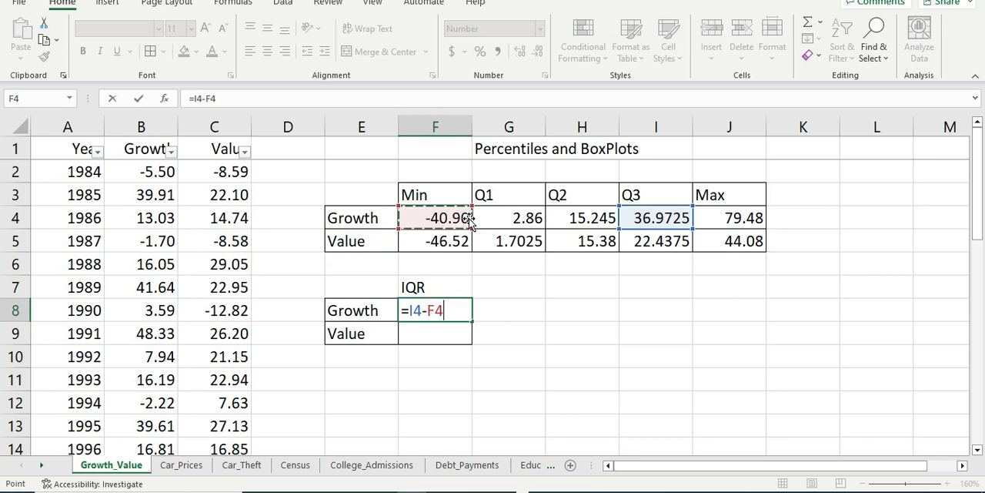
key(Right)
key(Return)
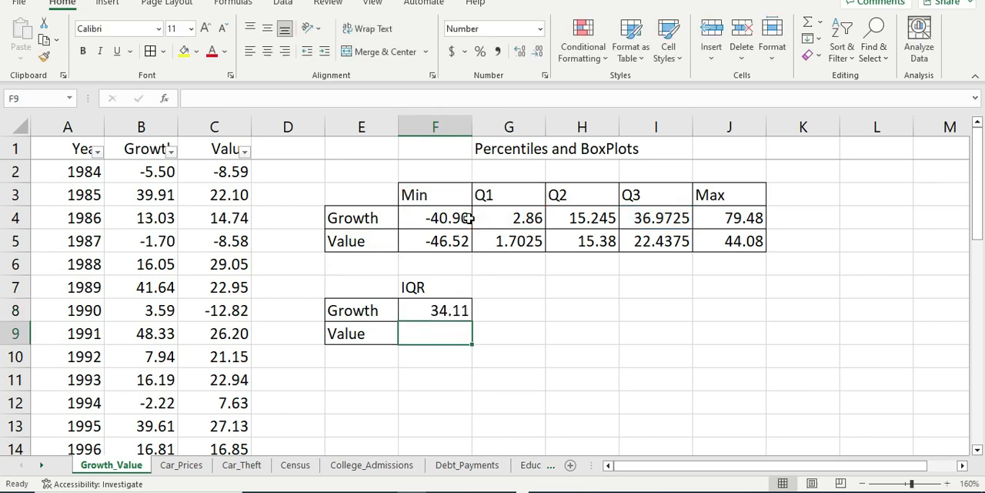
key(Up)
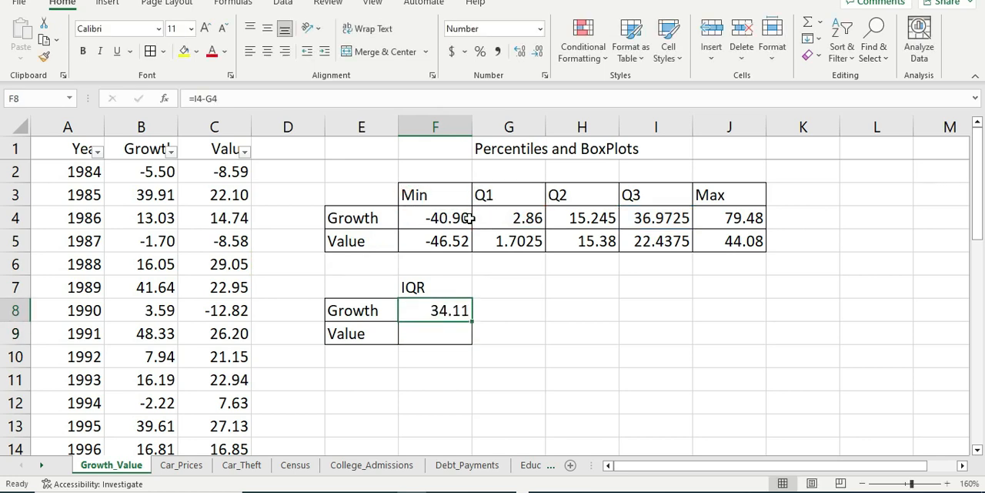
Step: Copy the Growth IQR formula from F8 to F9 for Value and open the copied formula =I5-G5 to check its references
click(450, 334)
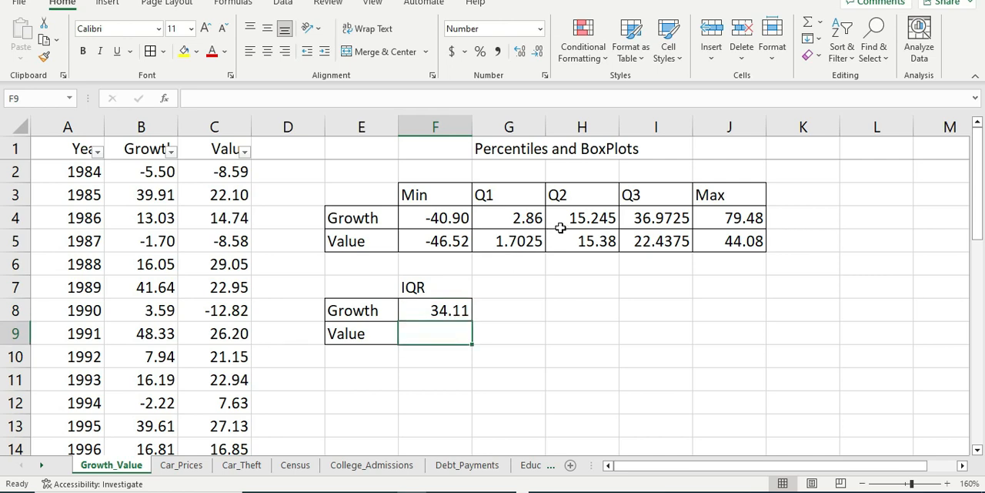
double_click(422, 313)
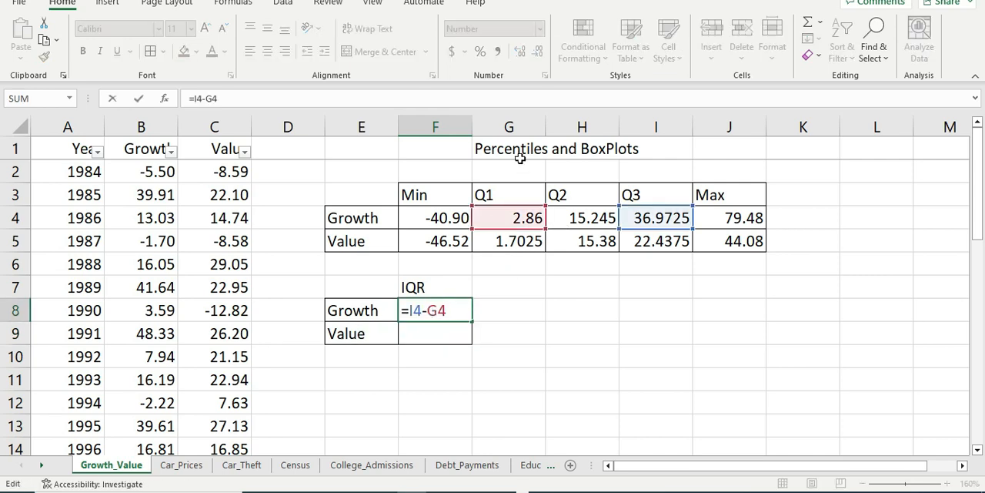
key(ctrl+Return)
key(ctrl+c)
key(Down)
key(ctrl+v)
key(Down)
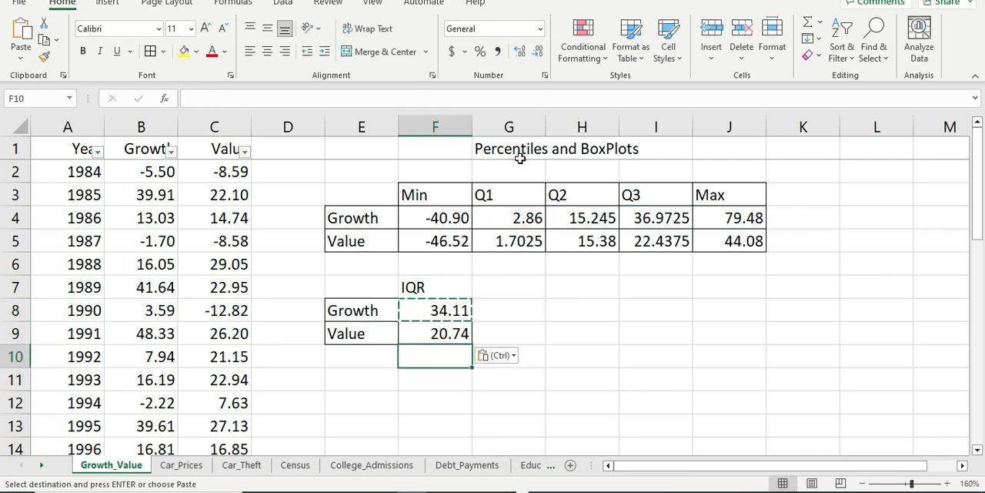
key(Up)
double_click(446, 333)
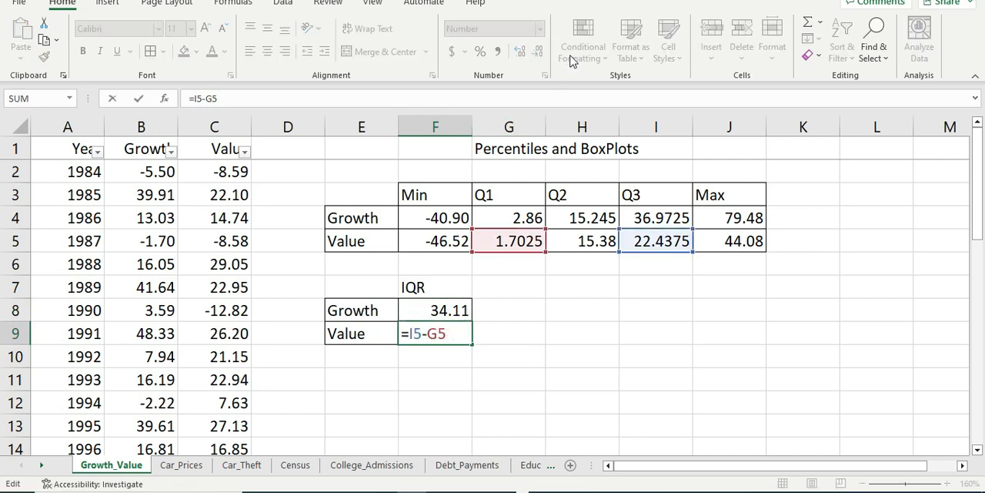
Step: Close the Value formula in F9 and examine the Growth and Value interquartile ranges in F8 and F9
key(Return)
key(Up)
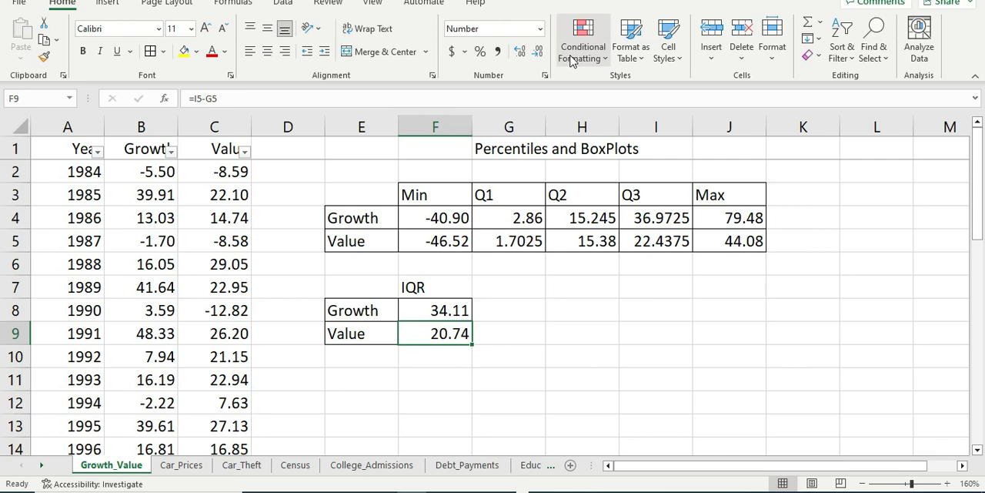
key(Down)
key(Up)
key(Right)
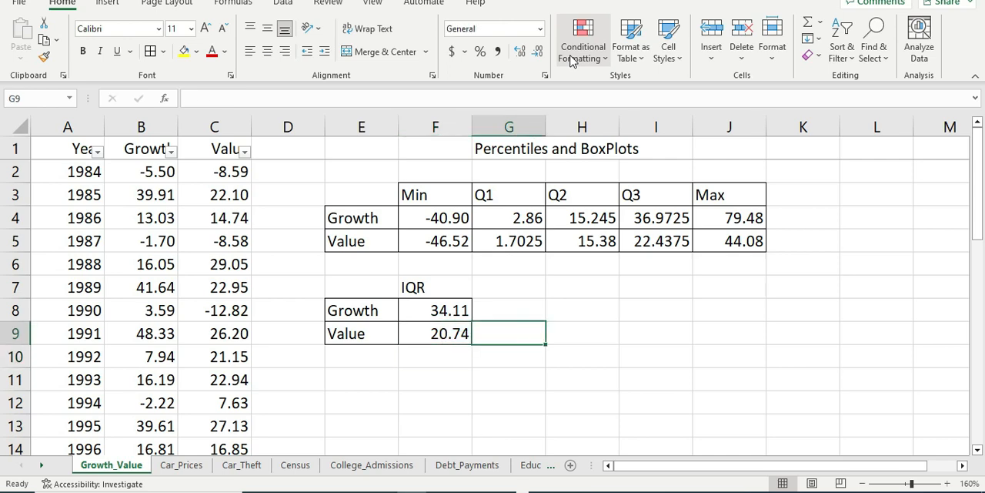
key(Up)
key(Left)
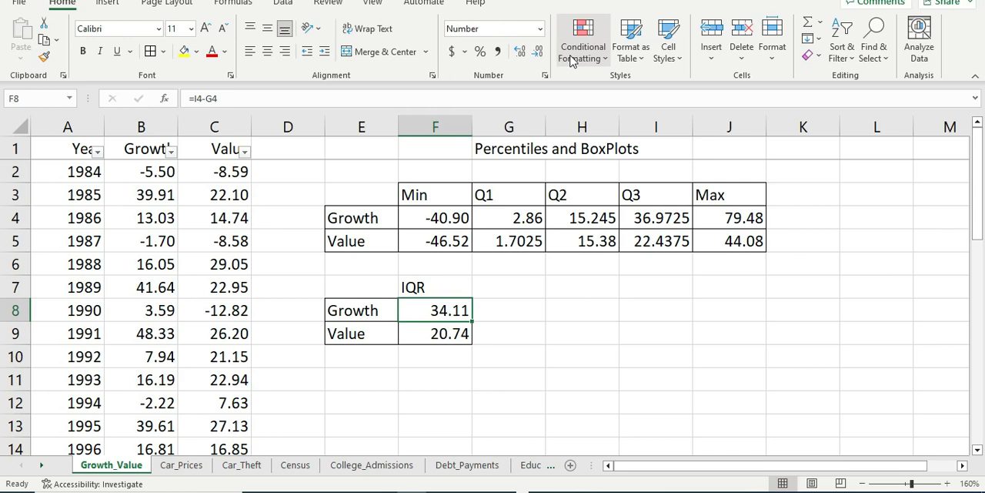
key(Down)
key(Up)
key(Right)
key(Right)
key(Down)
key(Left)
key(Down)
key(Up)
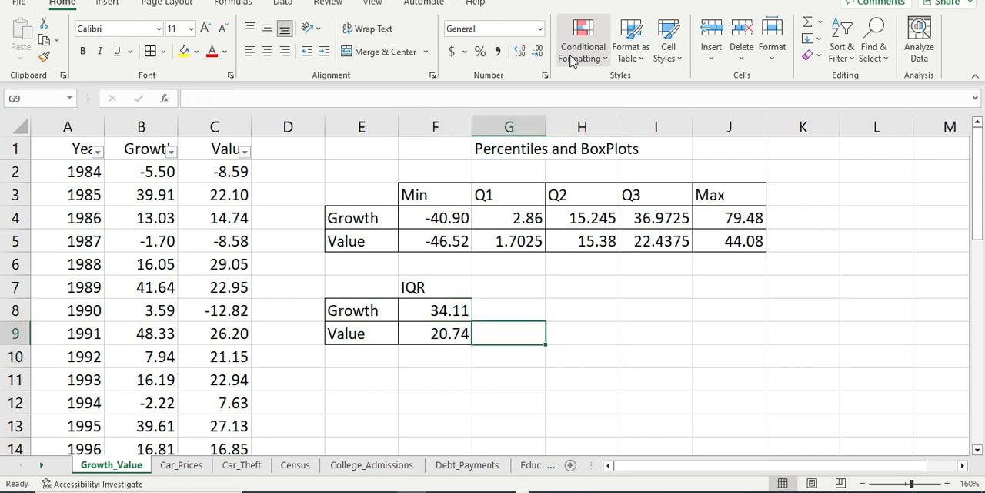
Step: Enter the heading IQR*1.5 in G7 beside the IQR heading
key(Up)
key(Right)
key(Left)
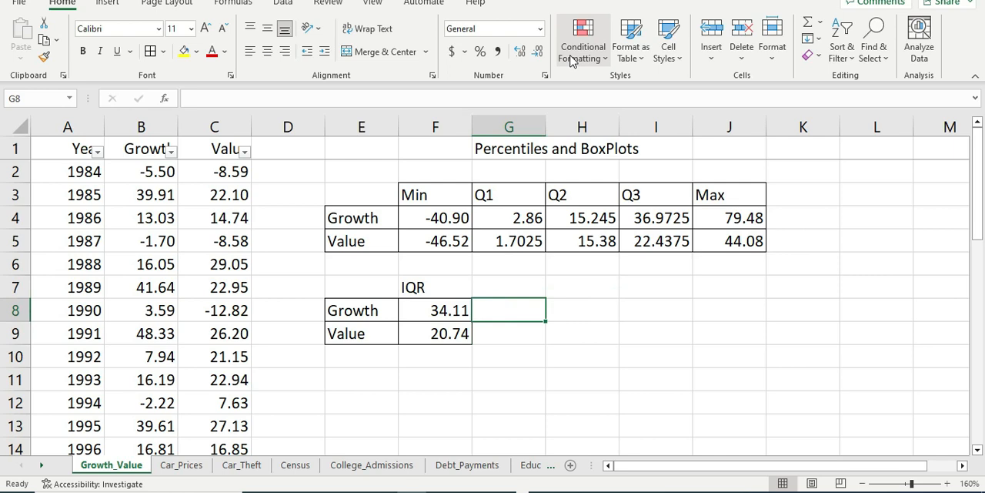
key(Left)
key(Right)
key(Right)
key(Left)
key(Up)
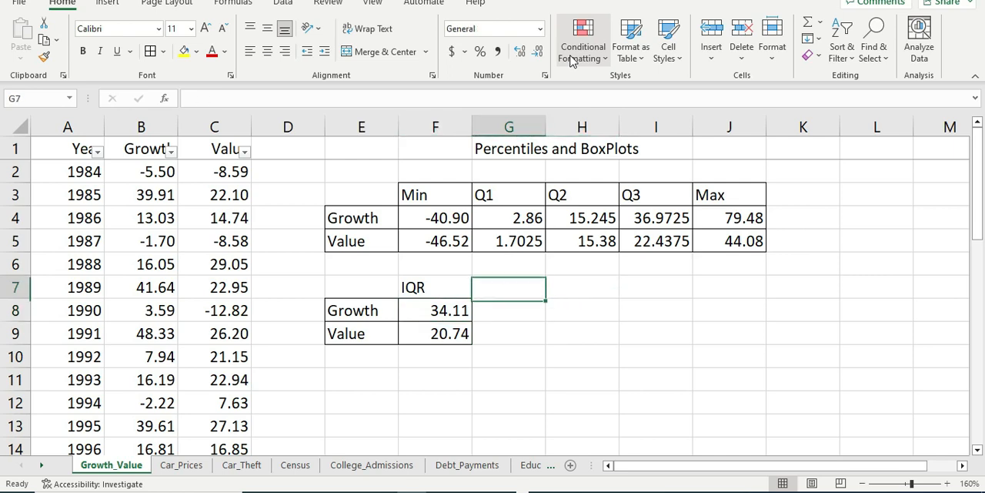
text(IQR)
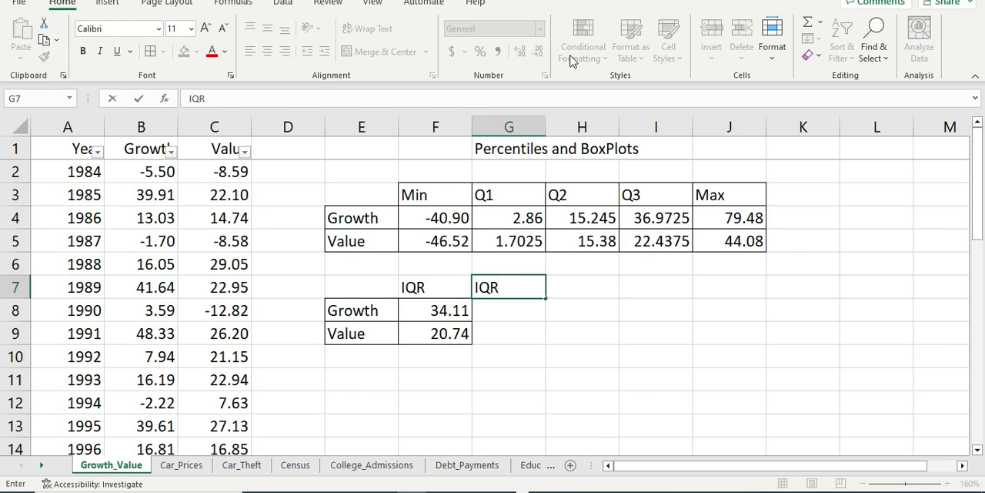
text(*1.5)
key(Return)
key(Return)
Step: Calculate 1.5 times Growth's interquartile range in G8 with the formula =F8*1.5
key(Up)
text(=)
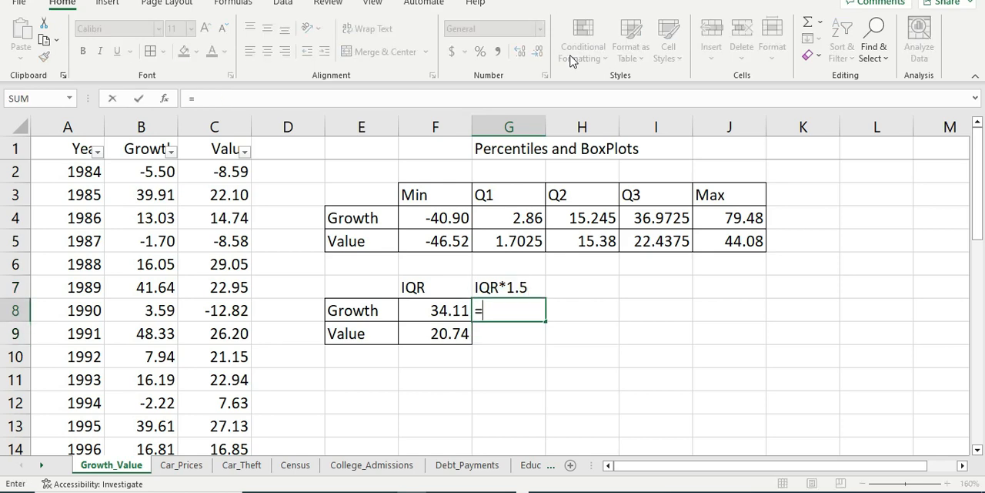
key(Left)
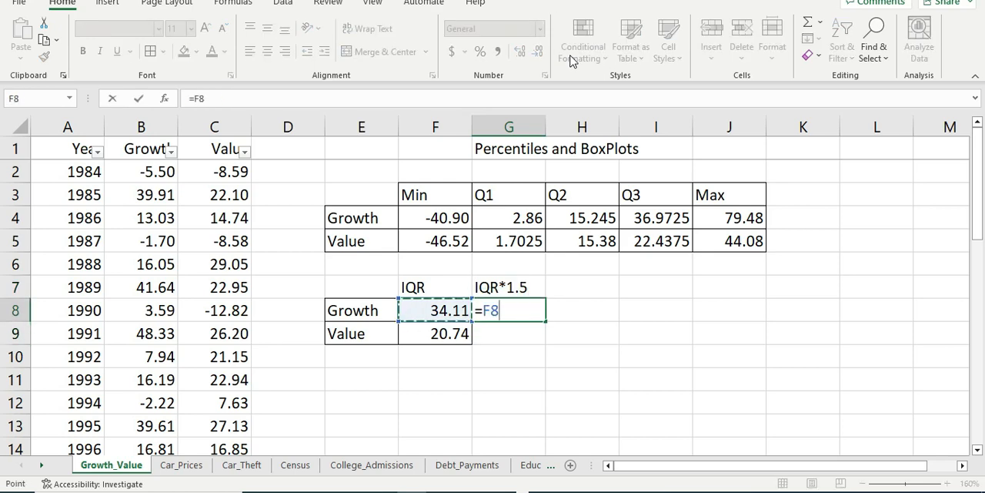
text(*1.5)
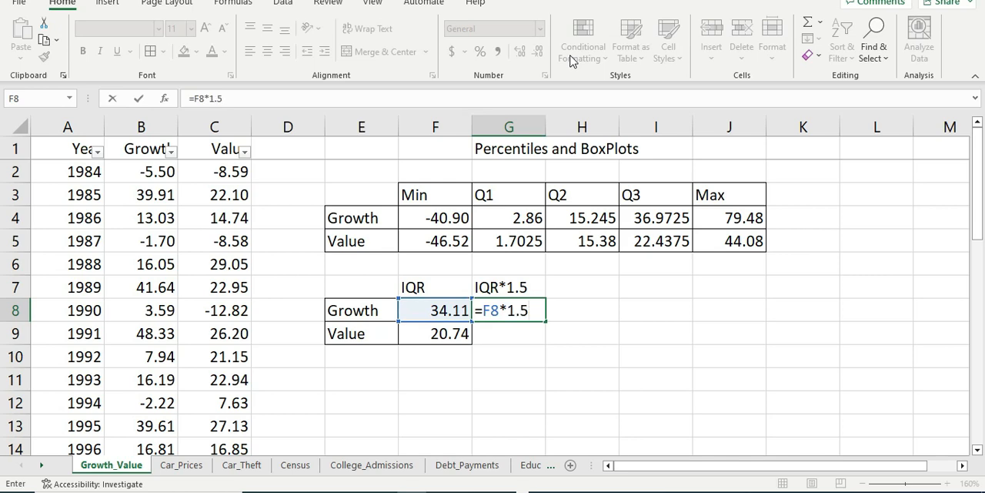
key(Return)
Step: Copy the Growth IQR*1.5 formula from G8 to G9 for Value
key(Up)
key(ctrl+c)
key(Down)
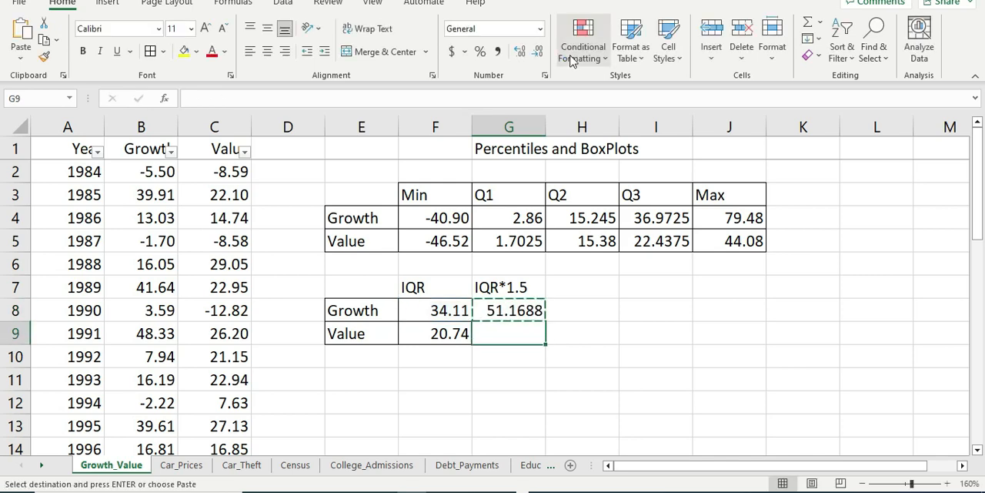
key(ctrl+v)
key(Escape)
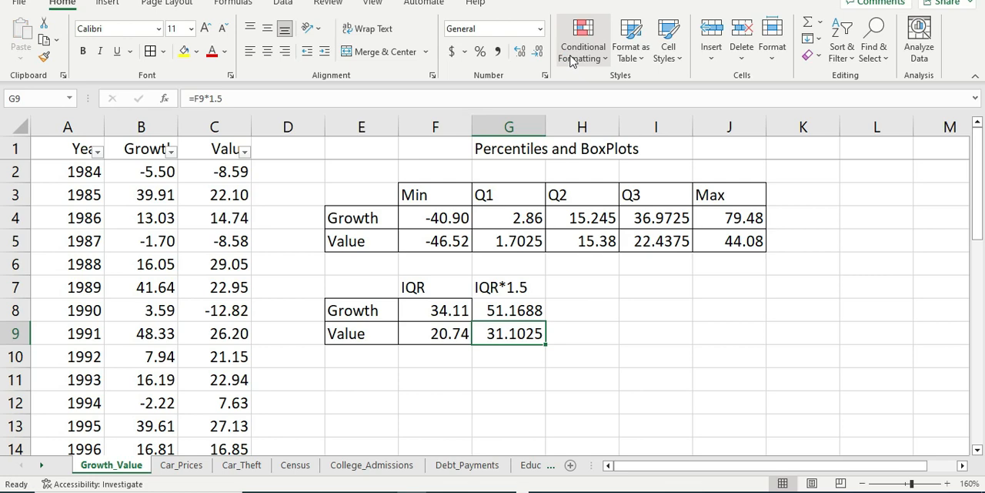
key(Down)
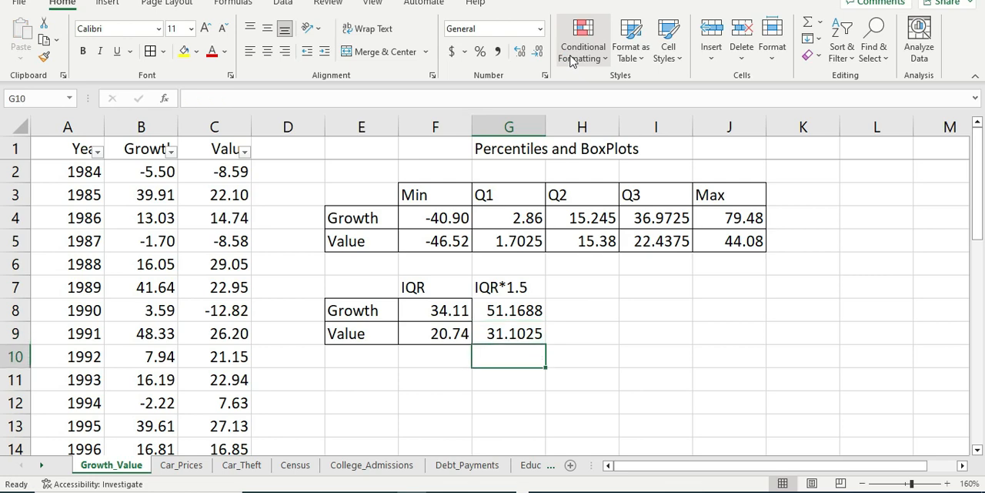
key(Up)
key(Up)
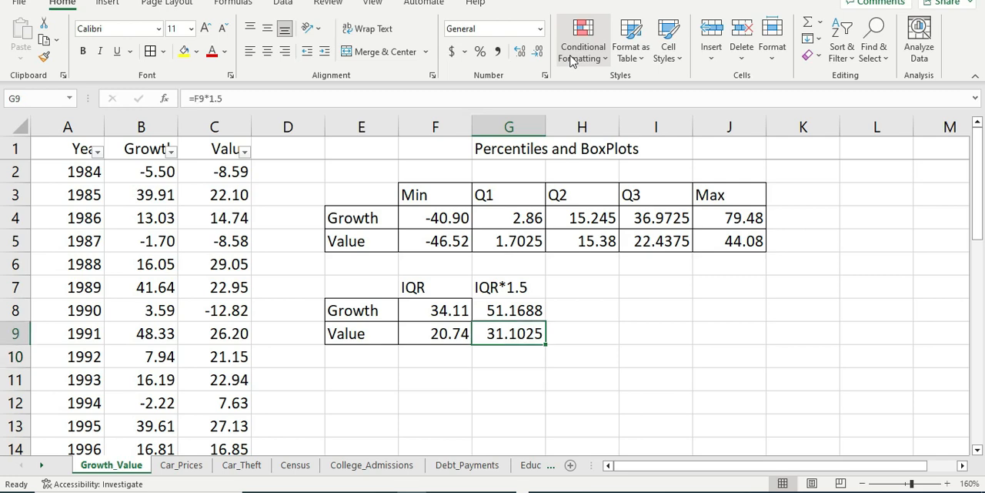
key(Right)
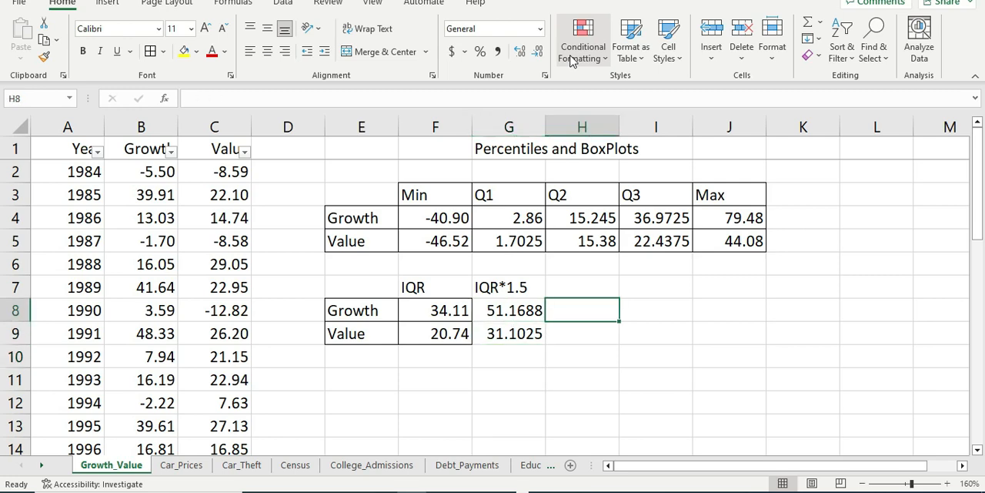
key(Down)
key(Left)
key(Left)
key(Down)
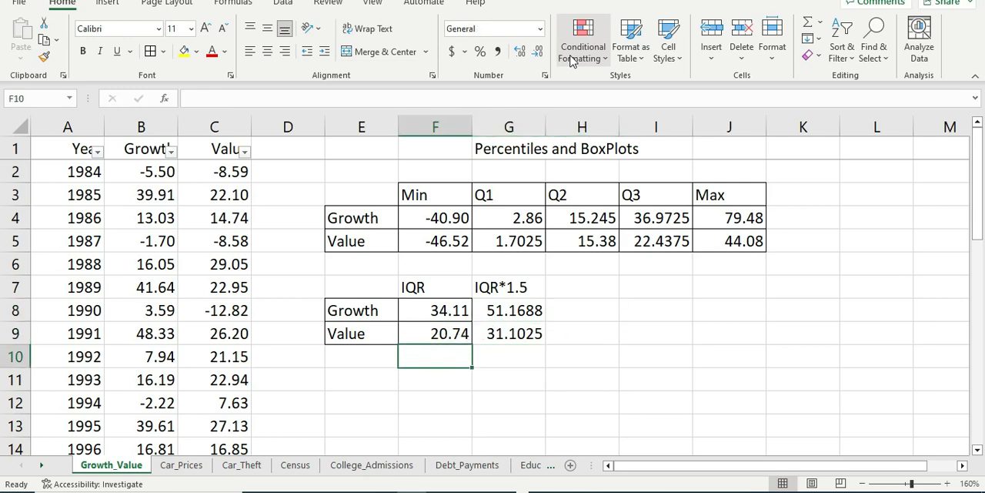
key(Right)
key(Left)
Step: Copy the bordered Growth and Value block E8:F9 to a new block starting at E11
key(Up)
key(Up)
key(Left)
key(shift+Down)
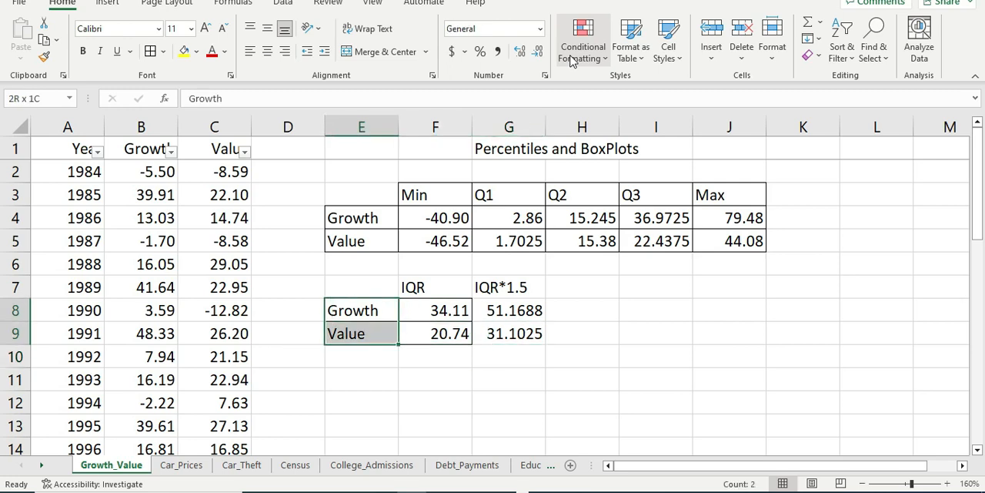
key(shift+Right)
key(ctrl+c)
key(Down)
key(Down)
key(Down)
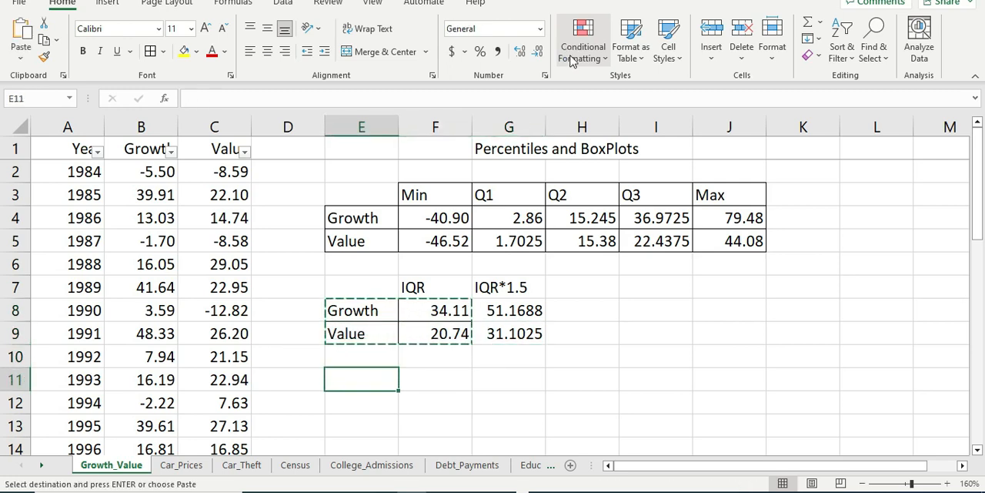
key(ctrl+v)
Step: Clear the copied contents of F11 and F12, keeping the bordered cells
key(Down)
key(Down)
key(Right)
key(Up)
key(Up)
key(shift+Down)
key(Delete)
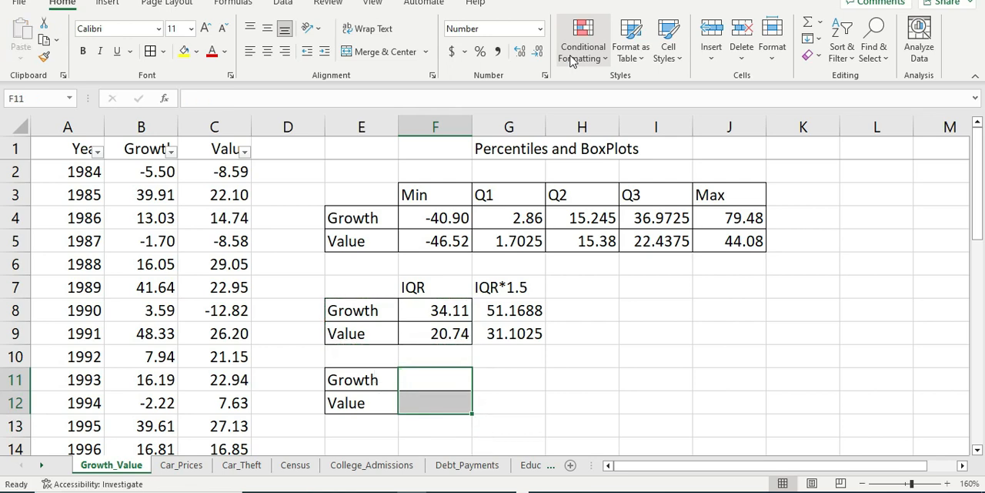
Step: Enter the heading Q1-Min in F10 above the new Growth and Value block
key(shift+Up)
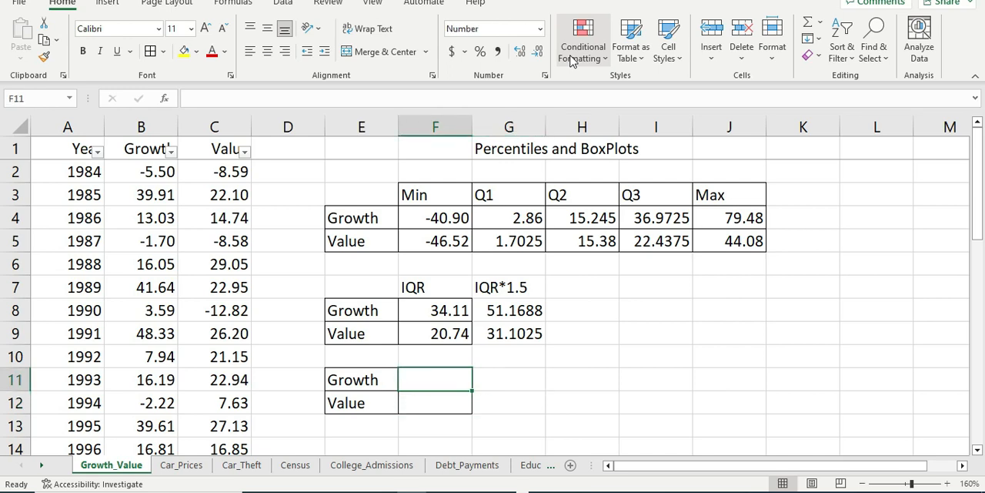
key(Up)
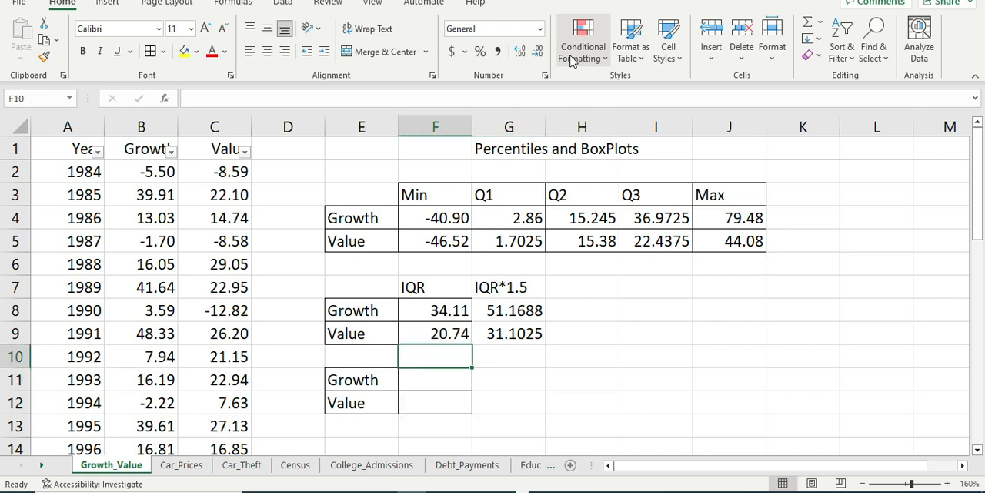
text(Q1)
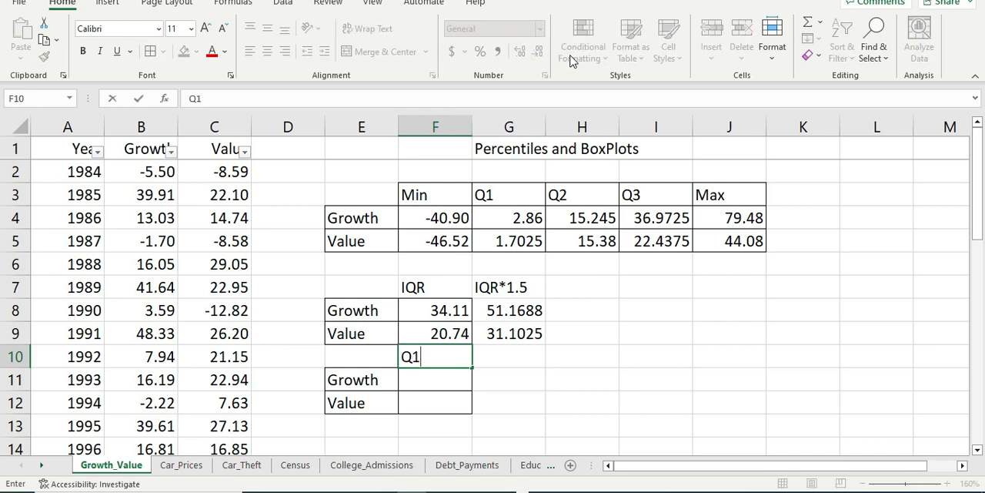
text(-Min)
key(Return)
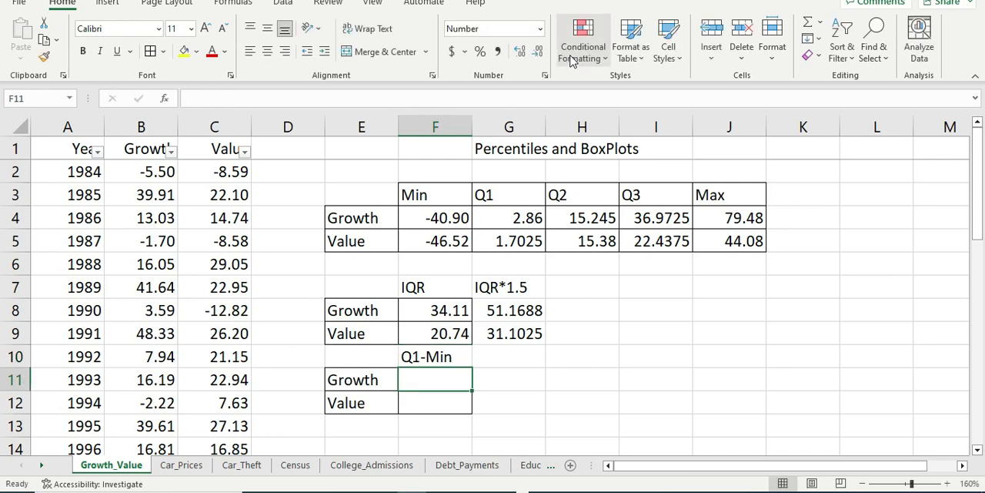
Step: Enter the heading Max-Q3 in G10 beside the Q1-Min heading
key(Up)
key(Right)
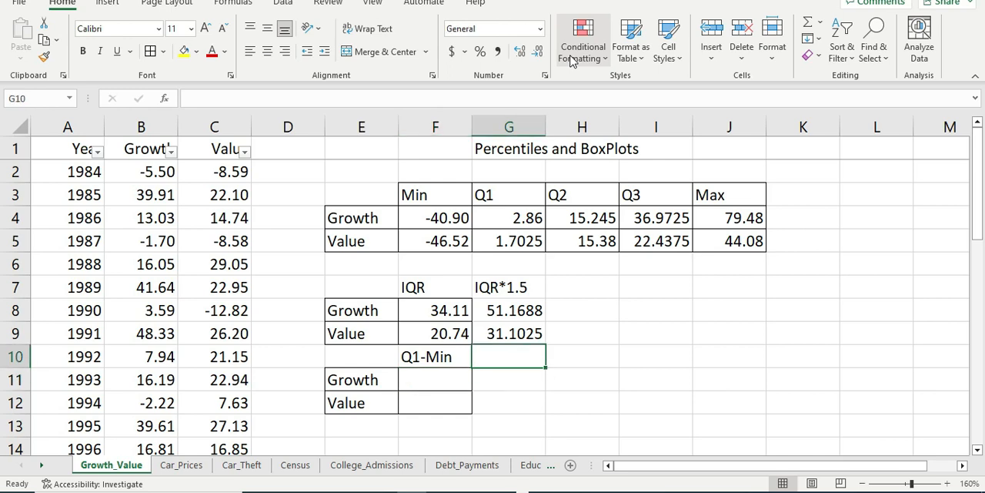
text(Max-)
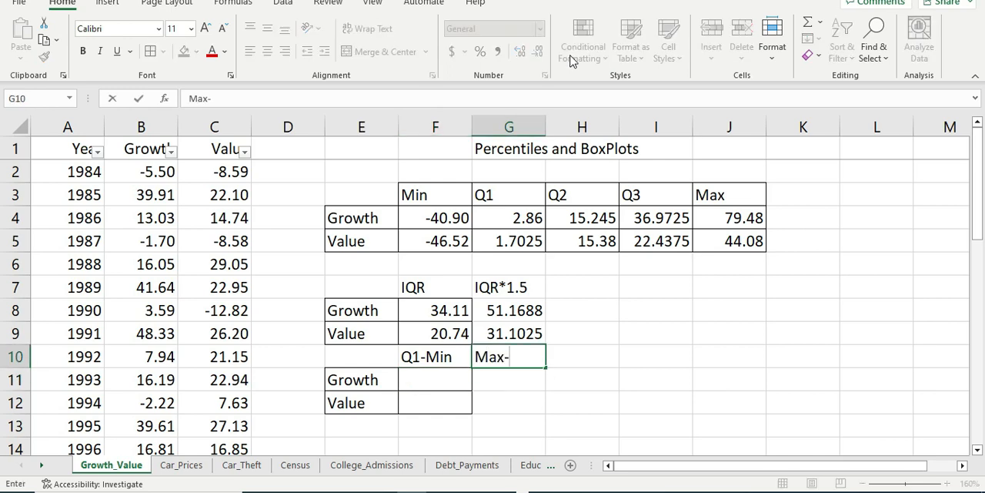
text(Q3)
key(Return)
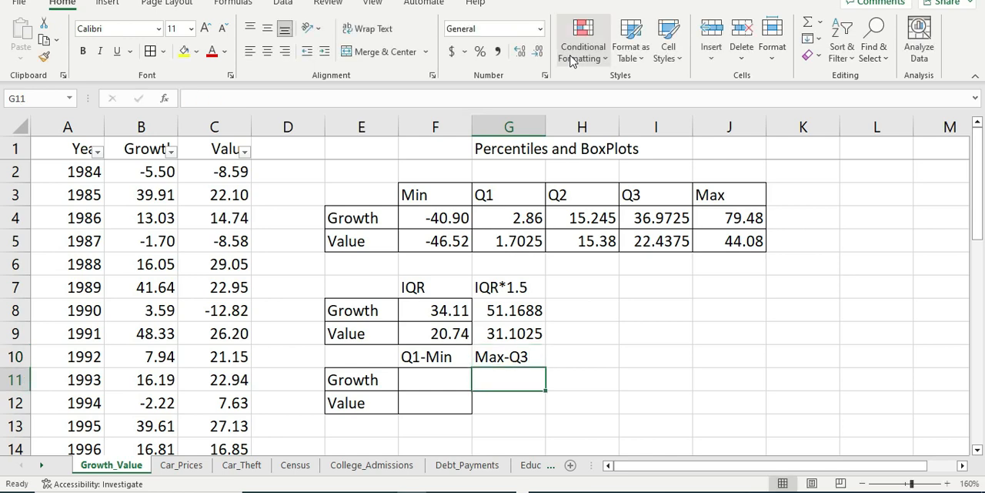
Step: Apply all borders to the empty cells G11 and G12 under the Max-Q3 heading
key(shift+Down)
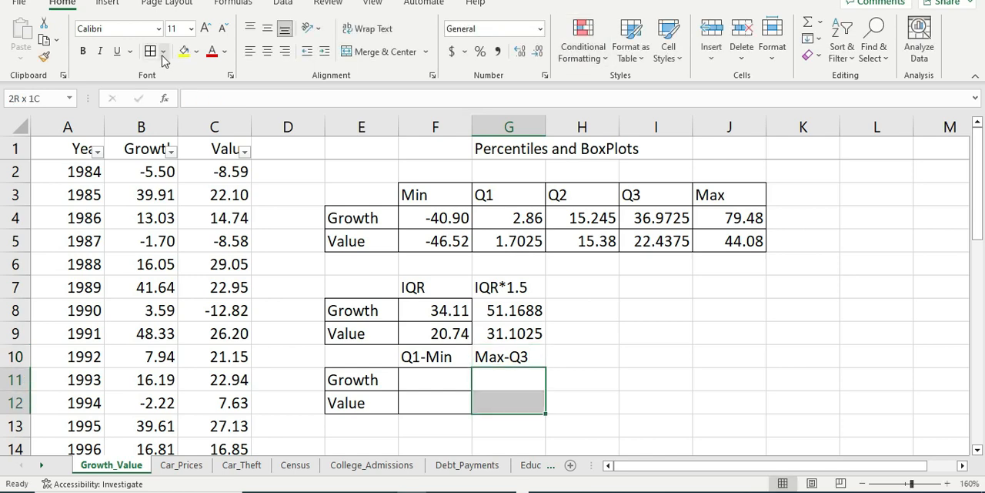
click(151, 51)
click(429, 356)
click(436, 381)
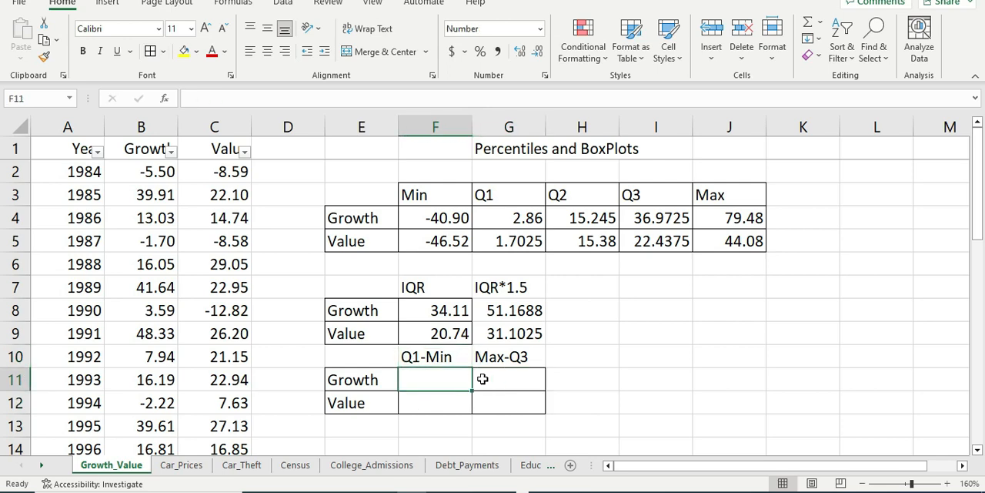
click(718, 420)
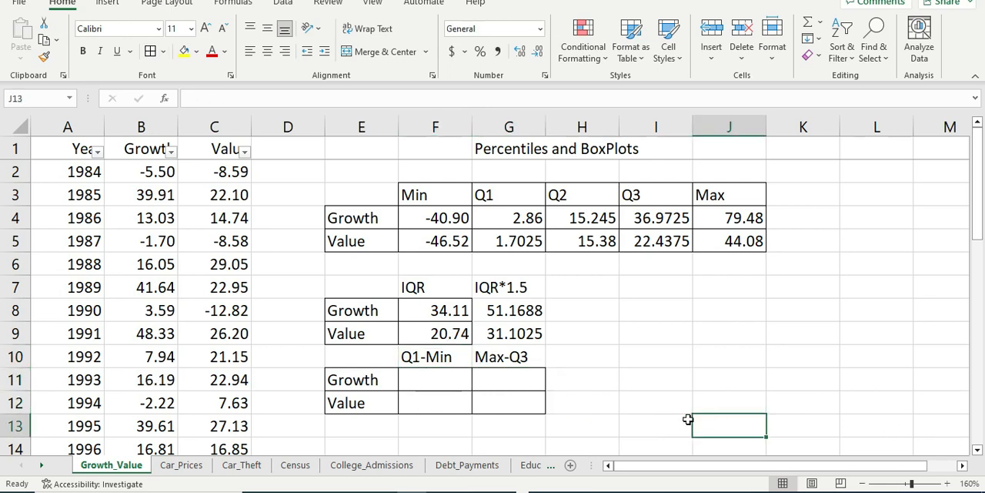
click(443, 381)
click(523, 378)
click(529, 399)
scroll(504, 377, down, 1)
Step: Calculate Growth's distance from the minimum to Q1 in F11 with the formula =G4-F4
click(443, 311)
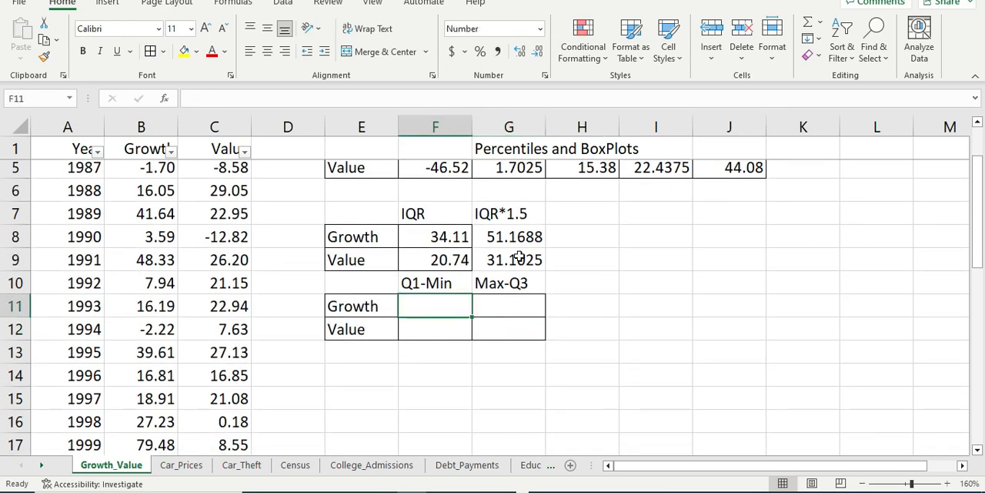
scroll(548, 300, up, 1)
text(=)
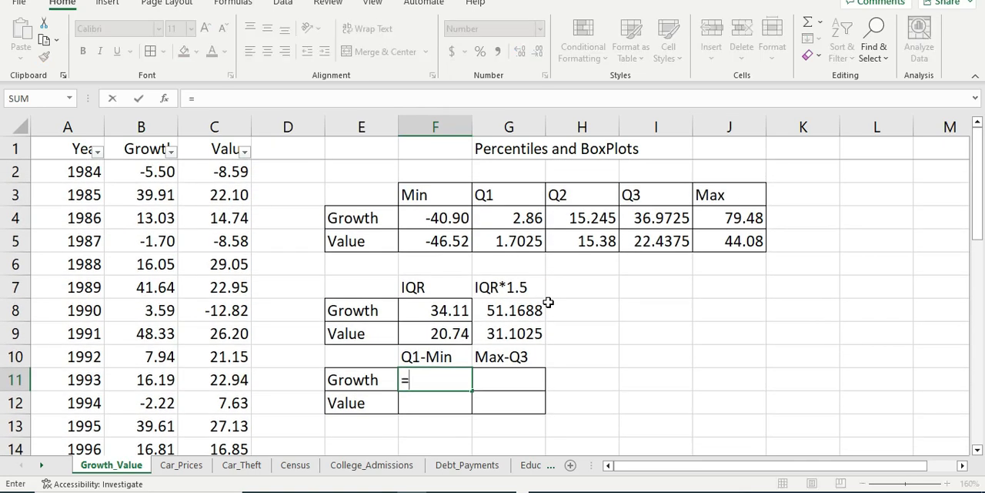
key(Up)
key(Up)
key(Up)
key(Up)
key(Up)
key(Up)
key(Up)
key(Right)
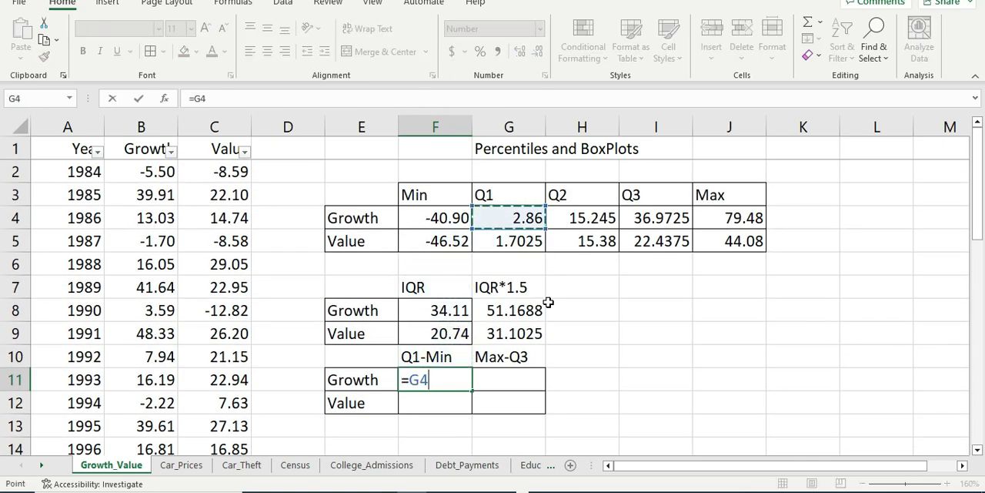
text(-)
key(Left)
key(Up)
key(Up)
key(Up)
key(Up)
key(Up)
key(Right)
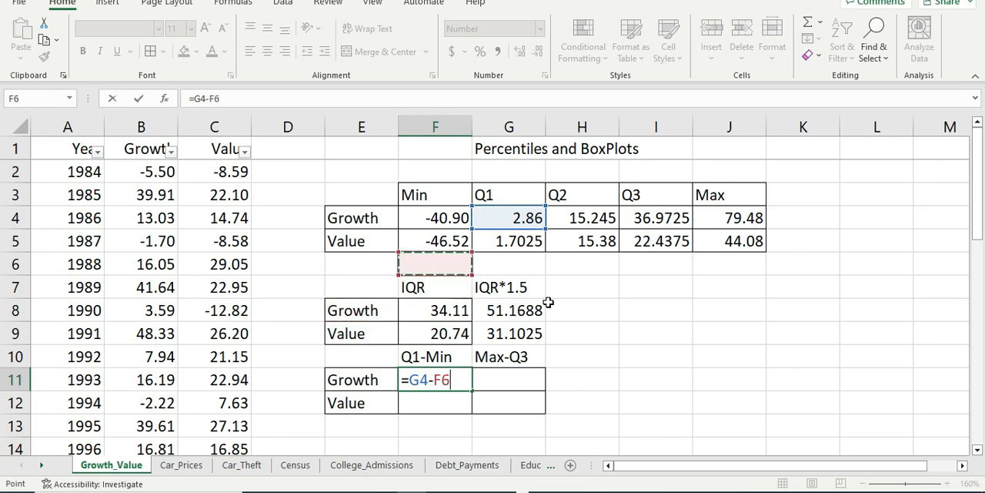
Step: Complete Growth's Q1-Min formula in F11 as =G4-F4 and copy it down to F12 for Value
key(Up)
key(Up)
key(Return)
key(Up)
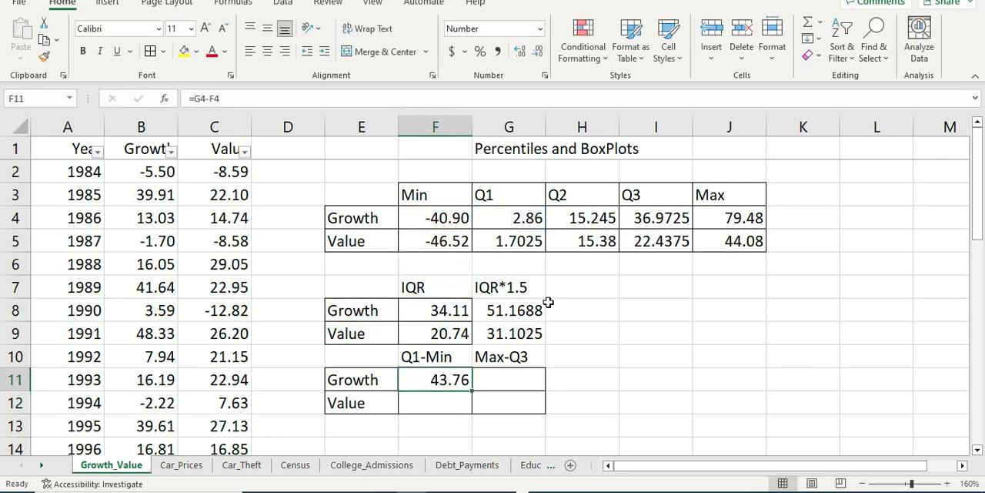
key(Up)
key(Down)
key(ctrl+c)
key(Down)
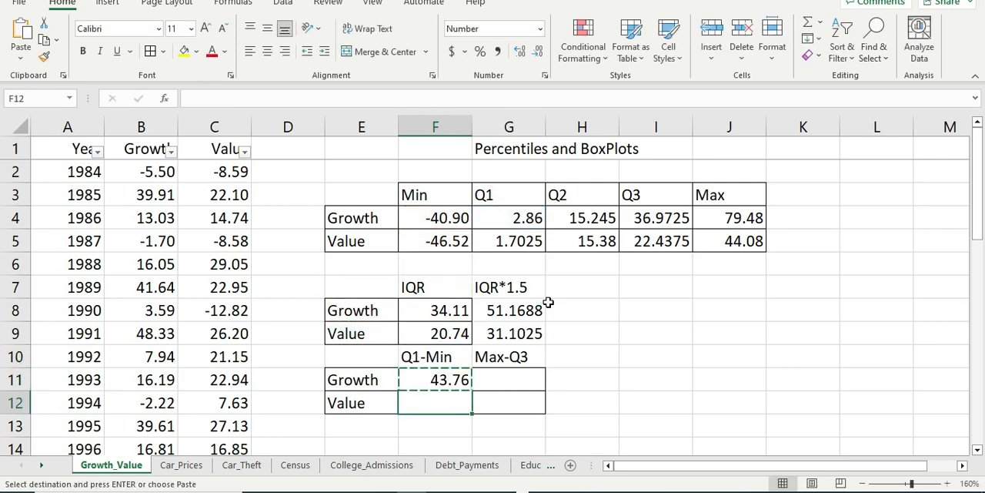
key(ctrl+v)
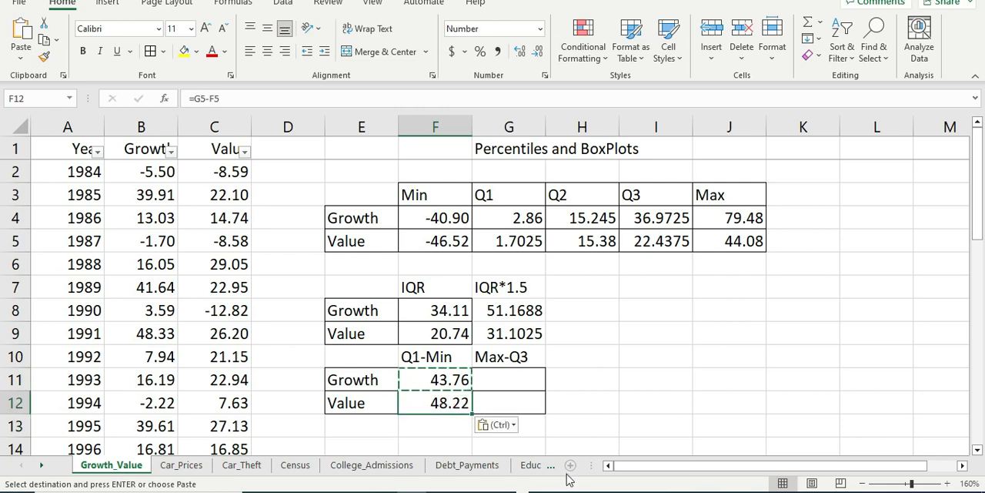
double_click(460, 398)
key(Return)
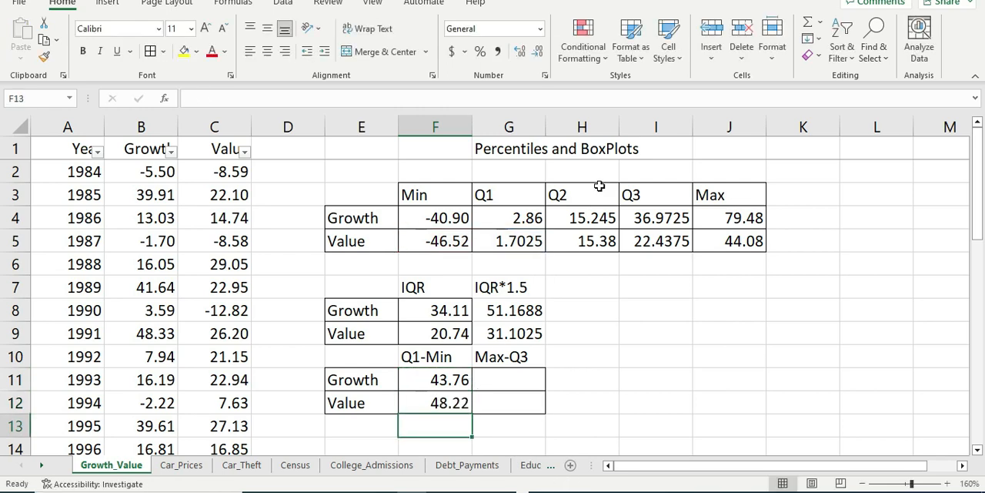
Step: Calculate Growth's distance from Q3 to the maximum in G11 with the formula =J4-I4
key(Right)
key(Up)
key(Up)
key(Up)
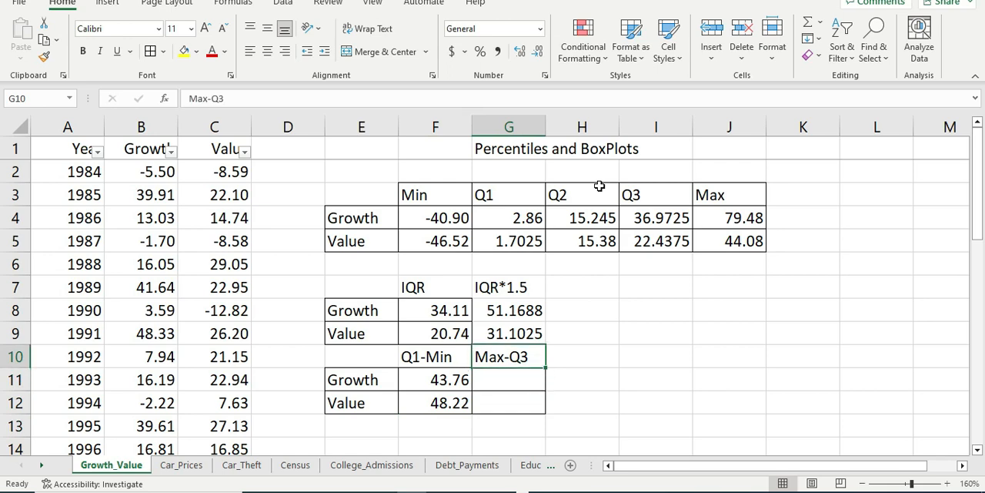
key(Down)
text(=)
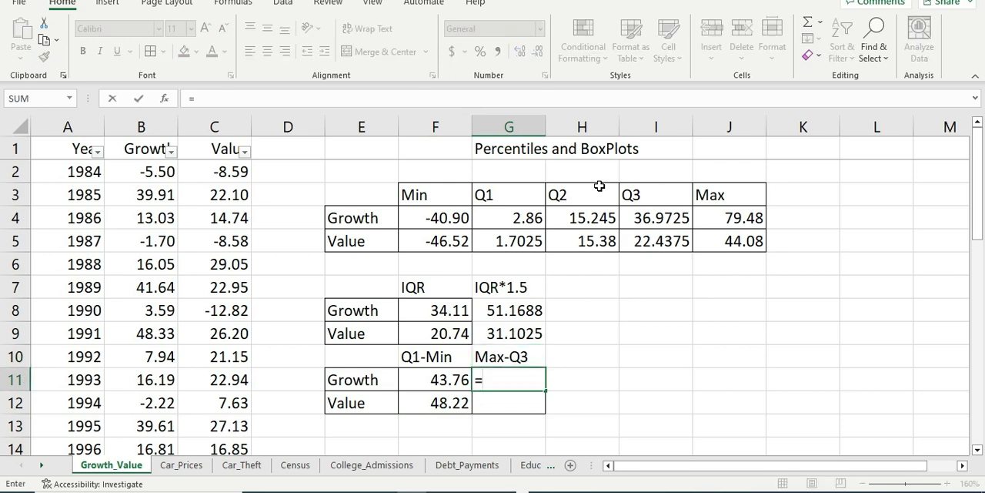
key(Up)
key(Up)
key(Up)
key(Up)
key(Right)
key(Up)
key(Up)
key(Right)
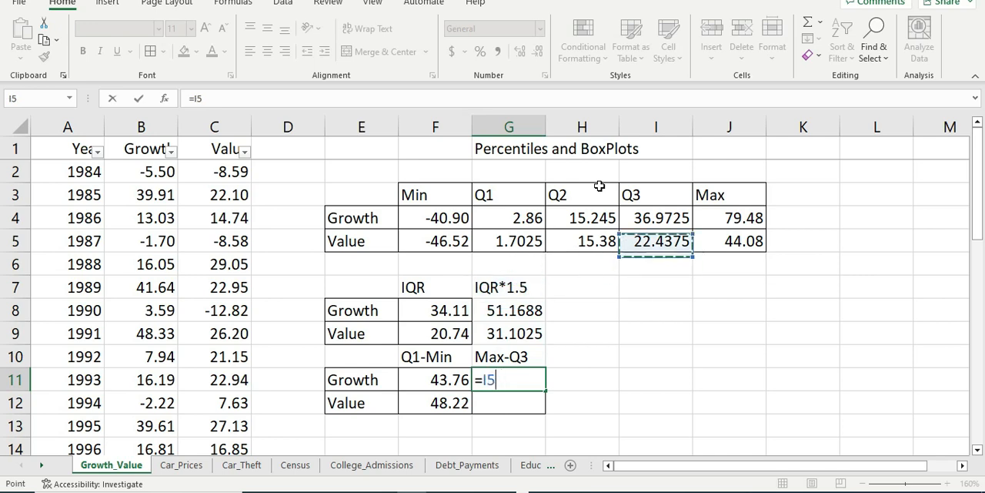
key(Up)
key(Right)
key(Up)
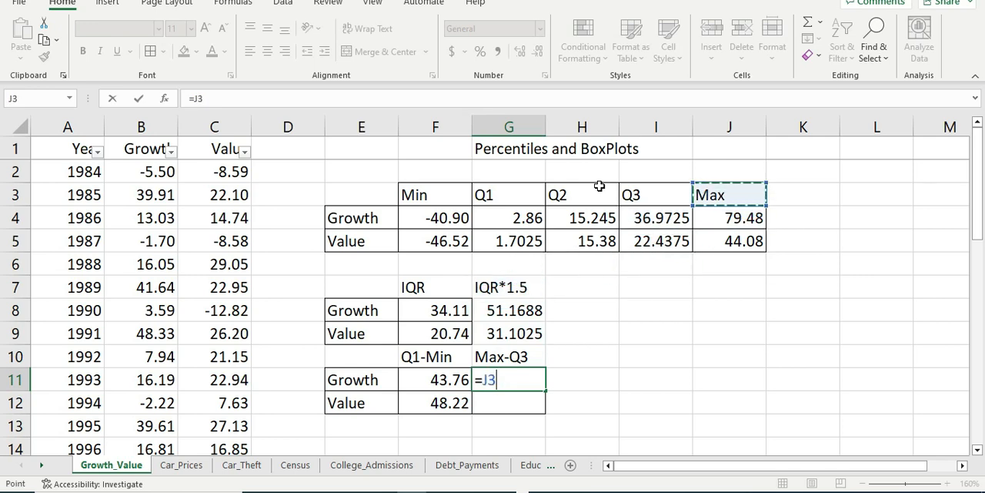
key(Down)
text(-)
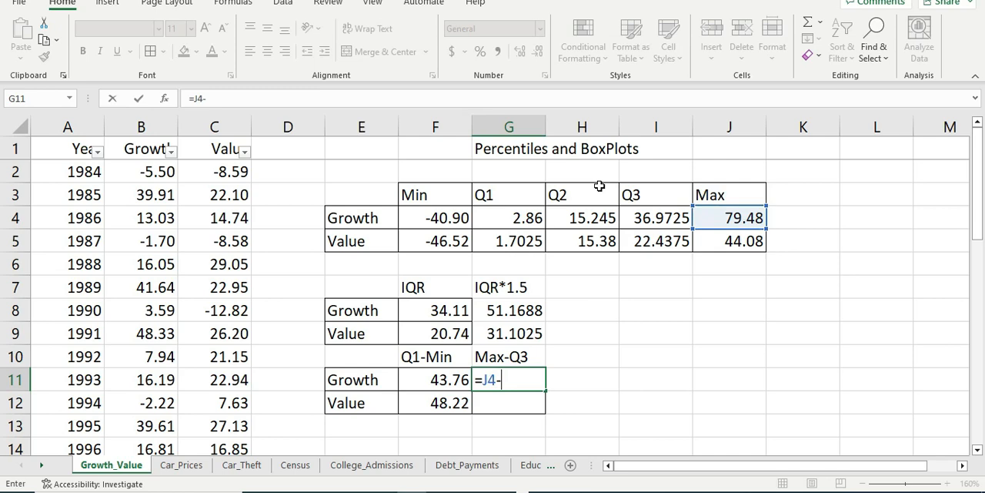
key(Up)
key(Right)
key(Up)
key(Up)
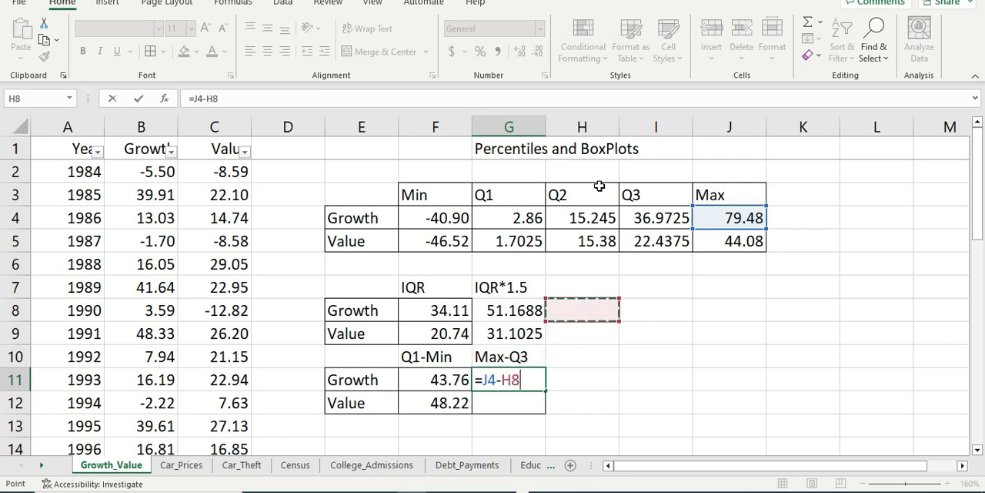
key(Up)
key(Up)
key(Up)
key(Right)
key(Up)
key(Return)
Step: Copy the Max-Q3 formula from G11 down to G12 for Value
key(Up)
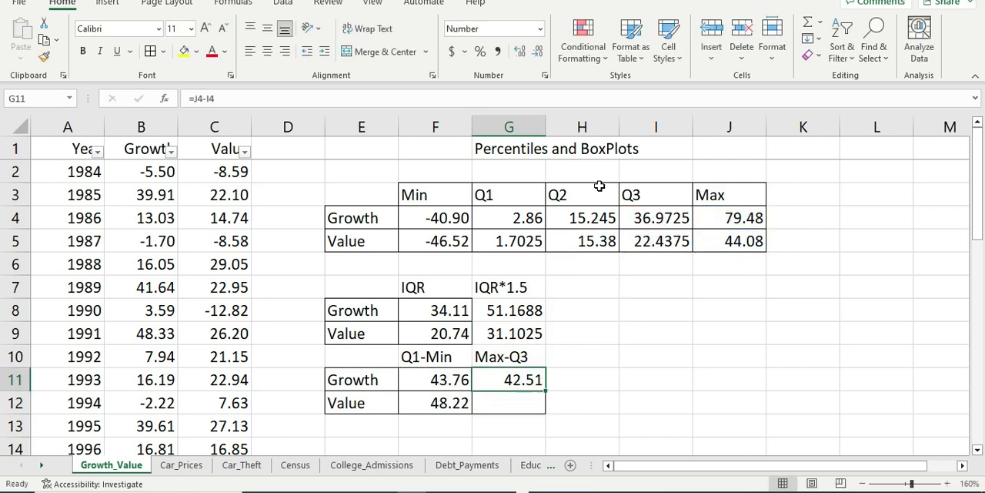
key(ctrl+c)
key(Down)
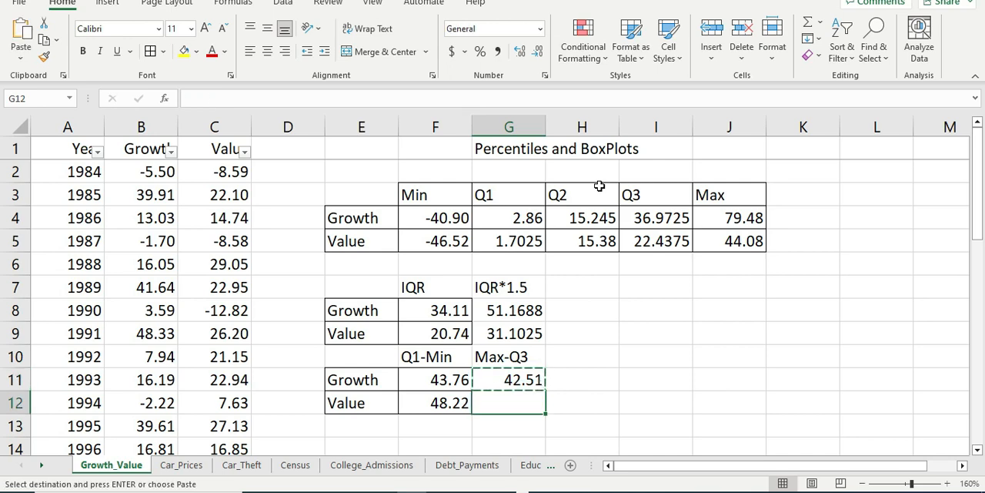
key(ctrl+v)
key(Escape)
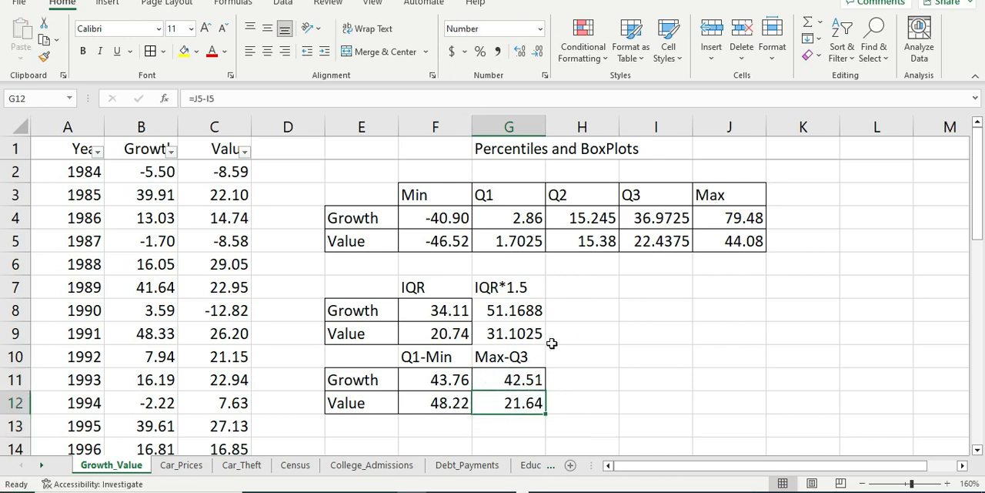
Step: Compare Growth's Q1-Min and Max-Q3 distances in F11 and G11 with its IQR*1.5 in G8
click(457, 382)
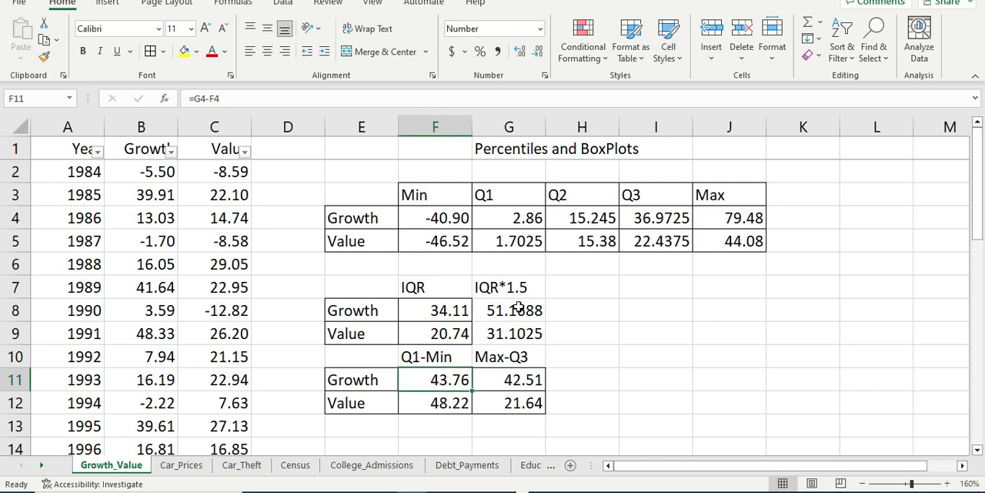
click(519, 307)
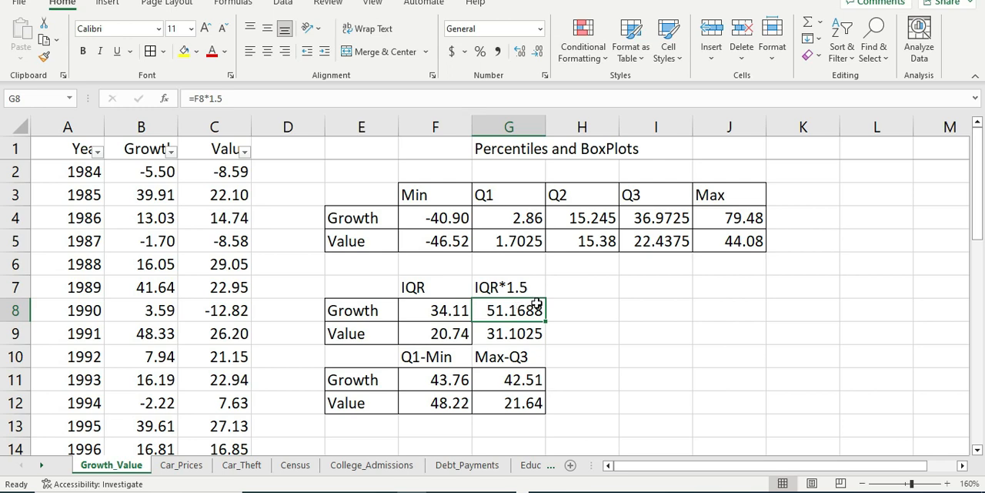
click(505, 379)
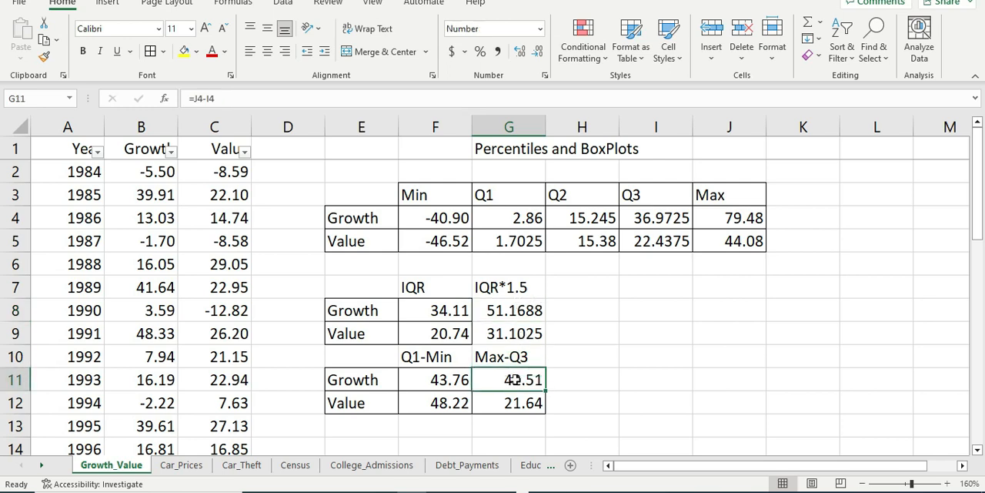
click(513, 310)
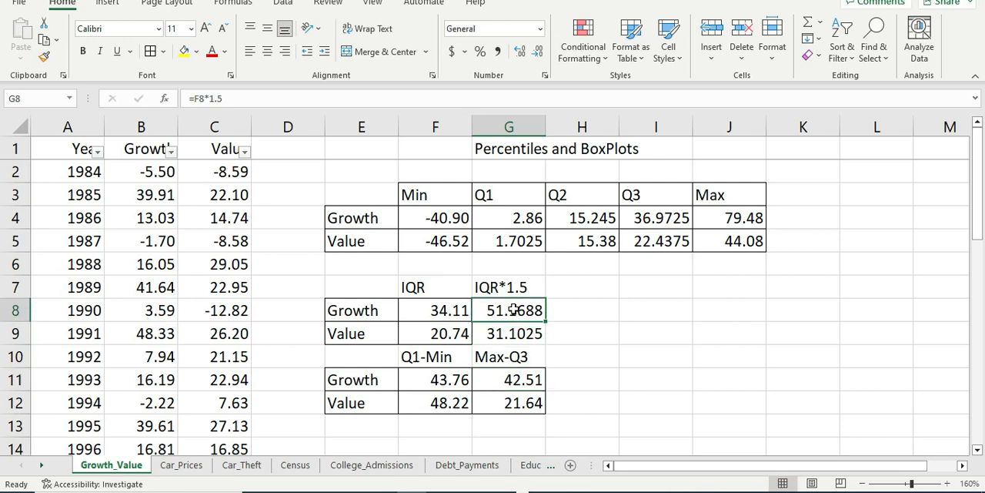
drag(340, 313, 478, 311)
click(509, 311)
Step: Compare Value's Q1-Min and Max-Q3 distances in F12 and G12 with its IQR*1.5 in G9 to check for outliers
drag(339, 403, 485, 405)
click(441, 403)
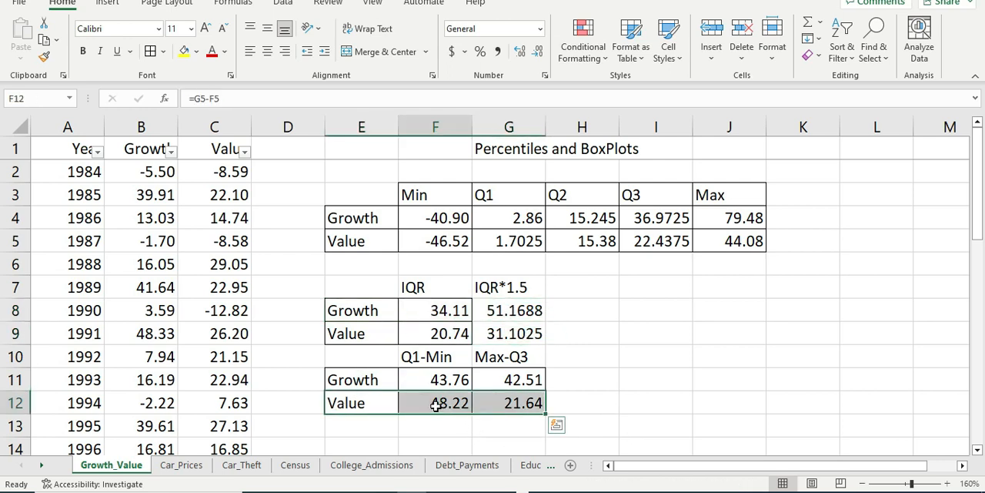
click(509, 336)
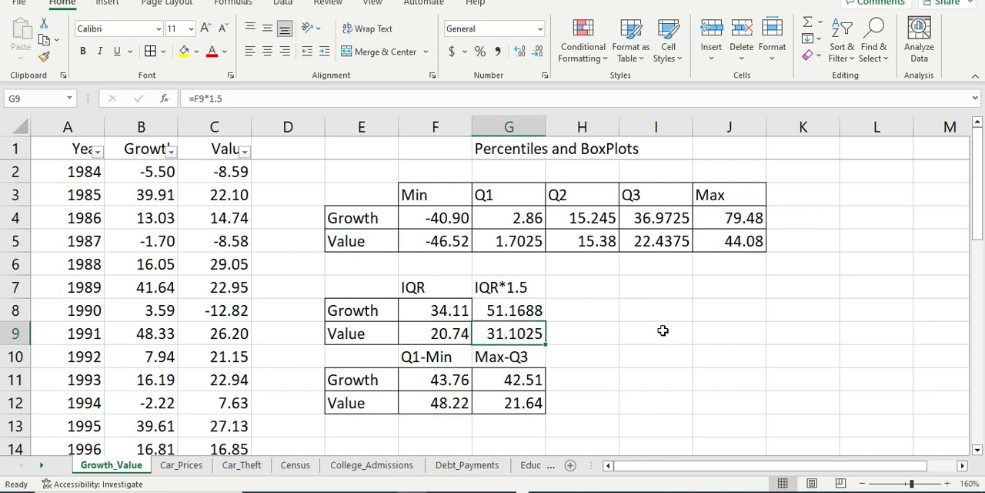
click(451, 403)
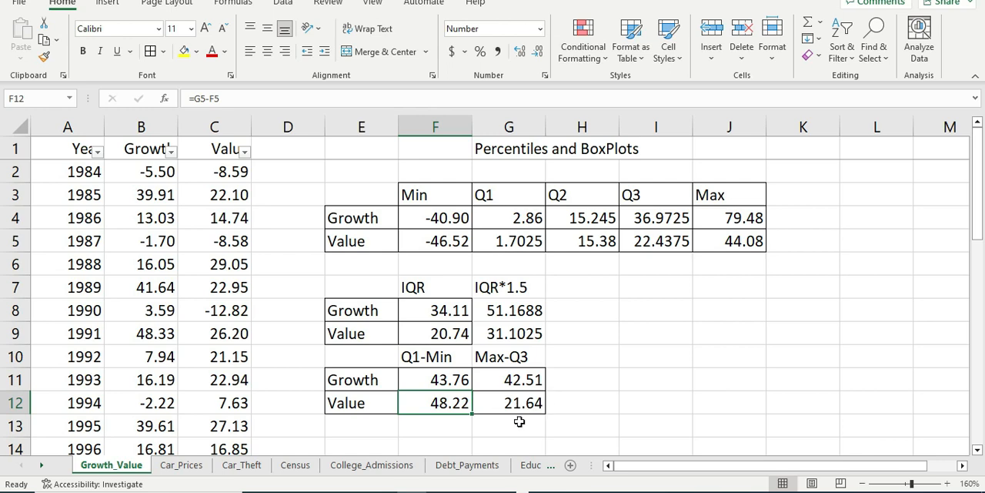
click(480, 417)
click(466, 408)
click(526, 331)
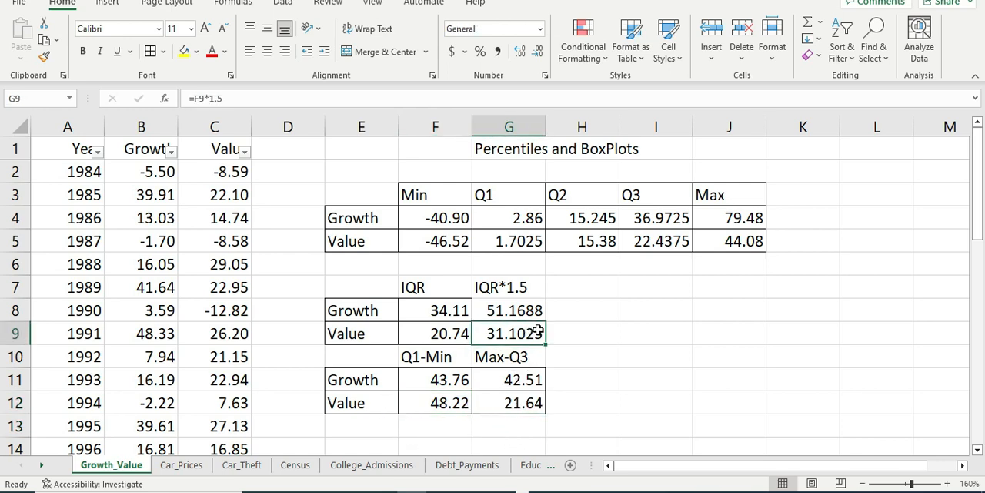
click(507, 408)
click(451, 406)
click(525, 406)
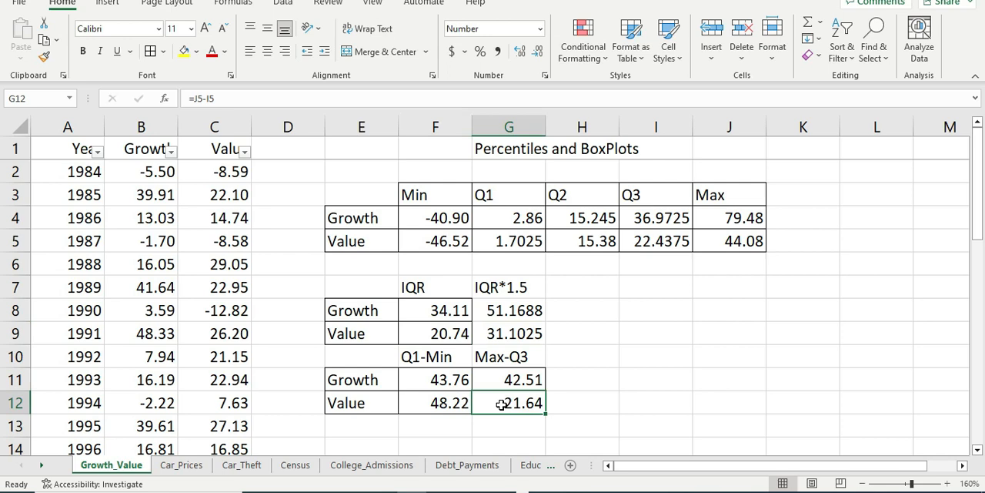
click(459, 405)
click(498, 405)
click(458, 405)
click(526, 404)
click(507, 331)
drag(493, 402, 592, 402)
click(506, 403)
click(494, 424)
click(494, 403)
click(446, 409)
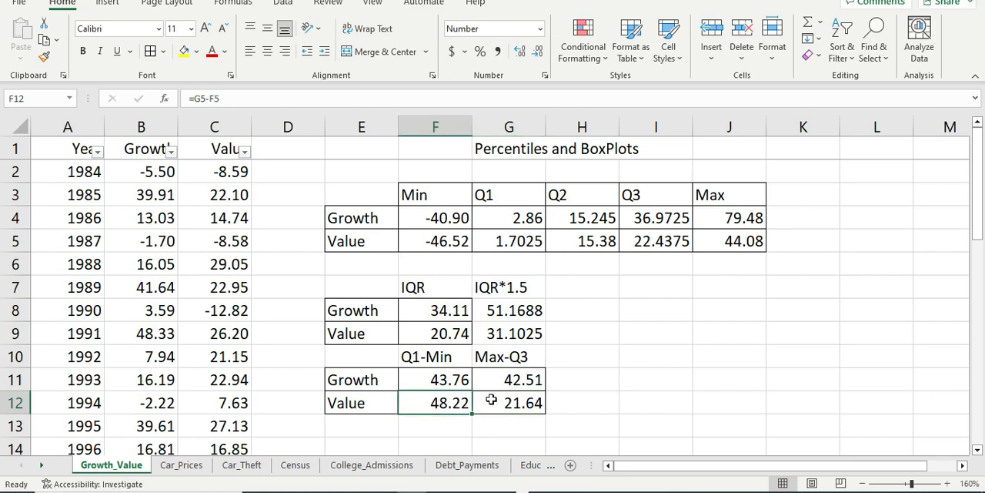
click(493, 423)
scroll(509, 407, down, 1)
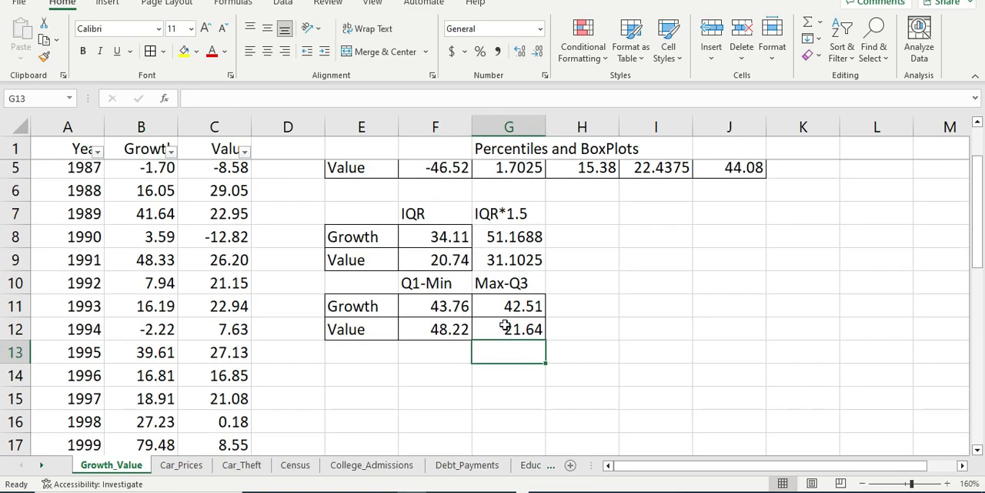
click(510, 339)
scroll(539, 354, up, 1)
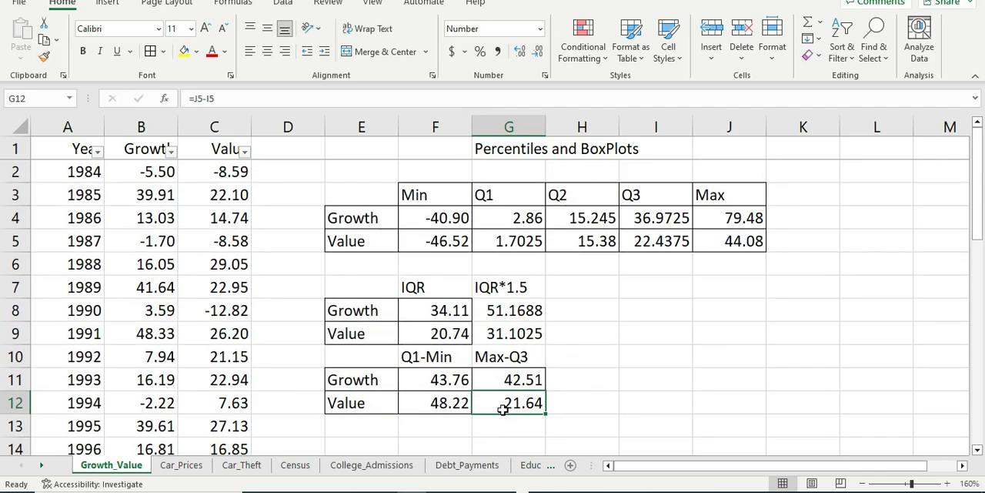
Step: Enter the text "How many Outliers." in I10, on the same row as the Q1-Min and Max-Q3 headings
click(594, 380)
click(614, 354)
click(628, 351)
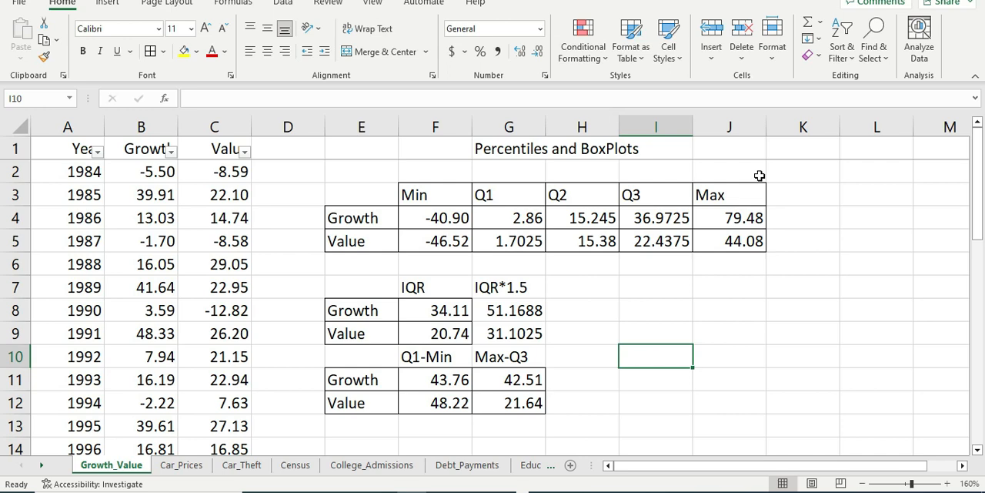
text(How many)
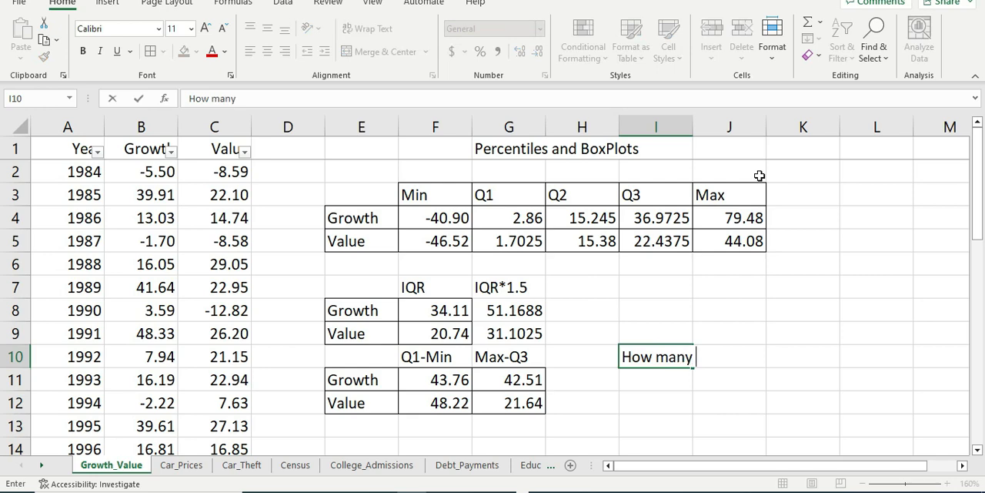
text( Outliers)
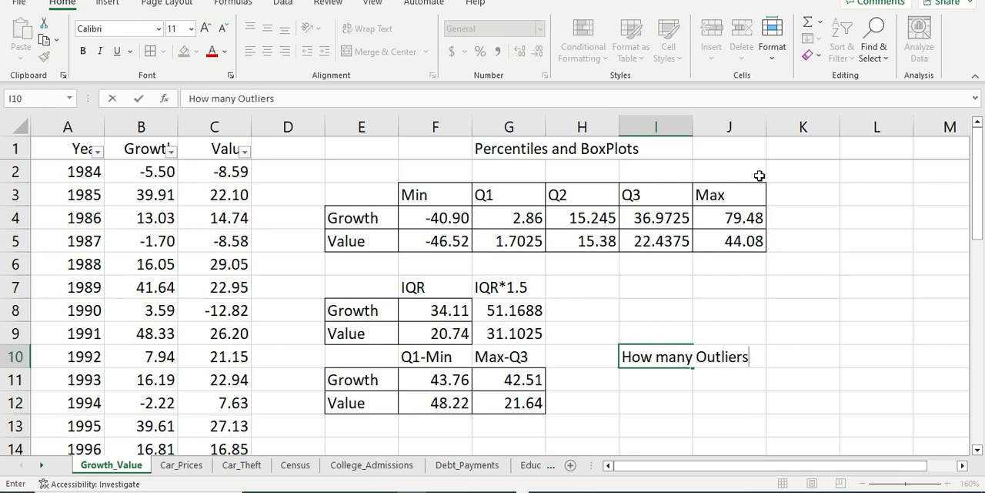
text(>)
key(Return)
key(Up)
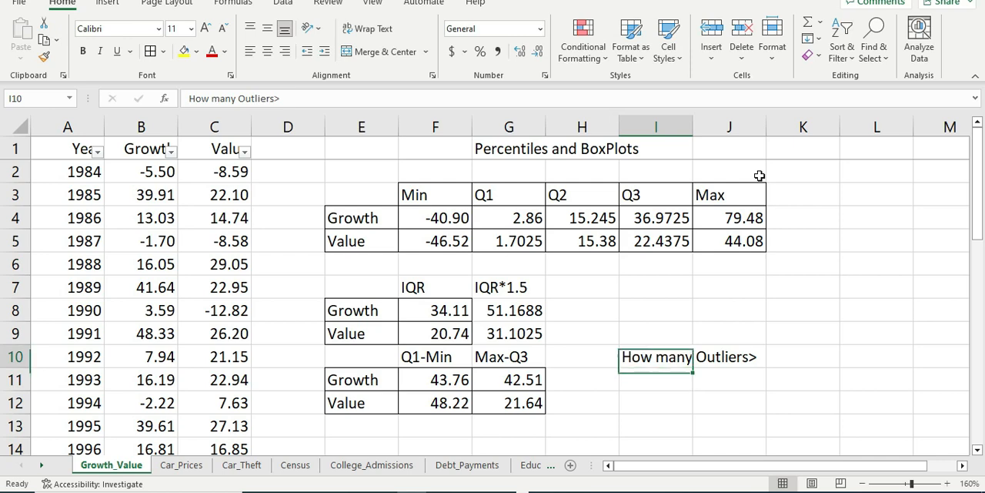
double_click(672, 354)
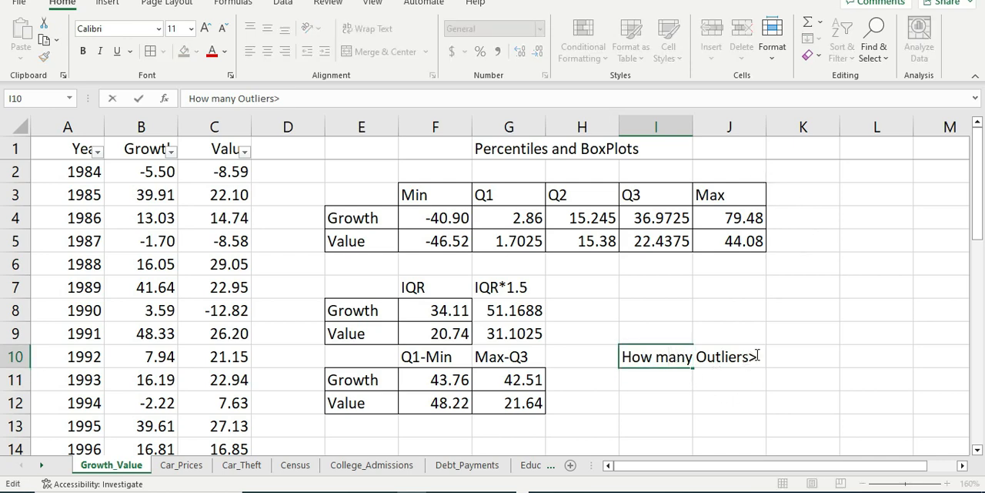
text(.)
key(Return)
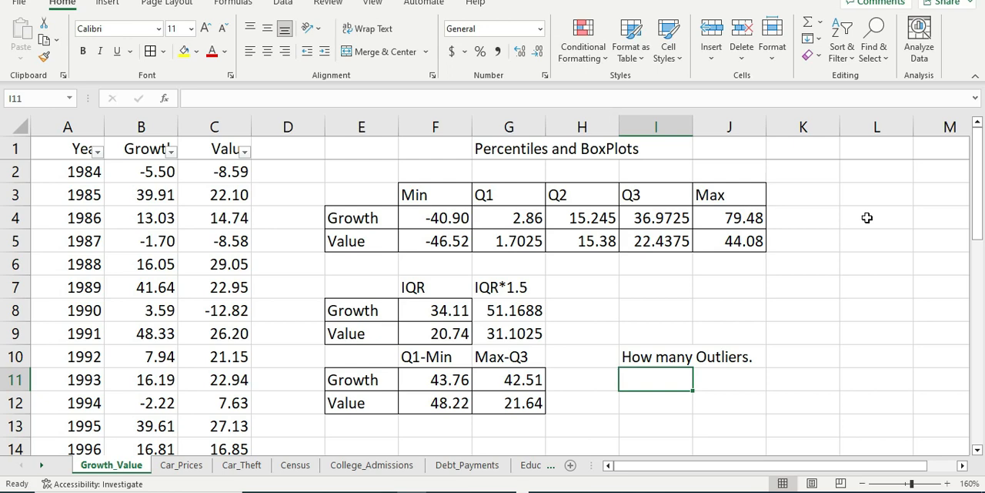
key(Up)
key(Down)
click(675, 401)
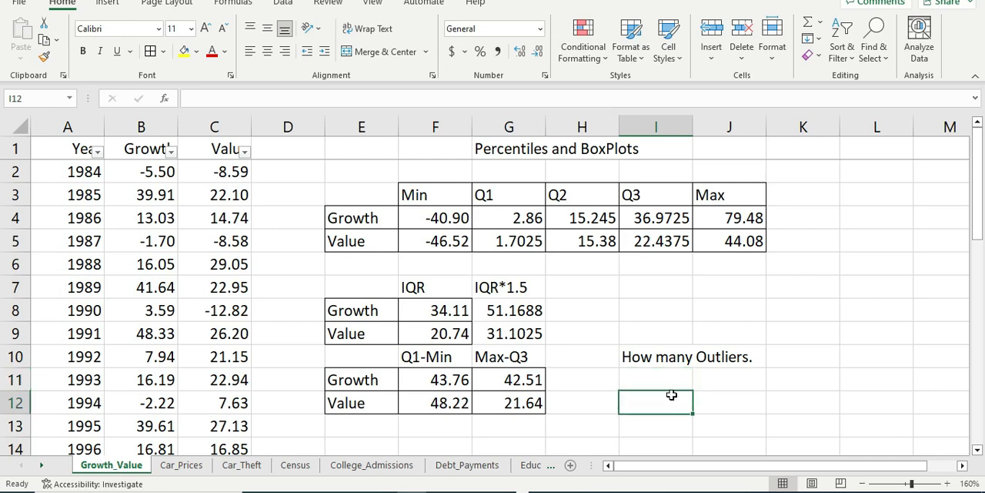
click(667, 380)
click(657, 411)
click(662, 383)
click(655, 406)
click(658, 382)
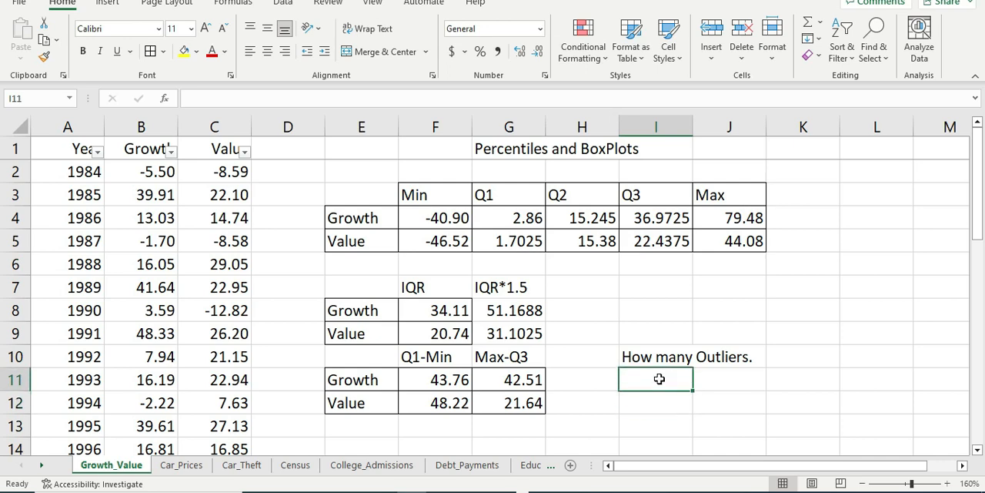
click(655, 396)
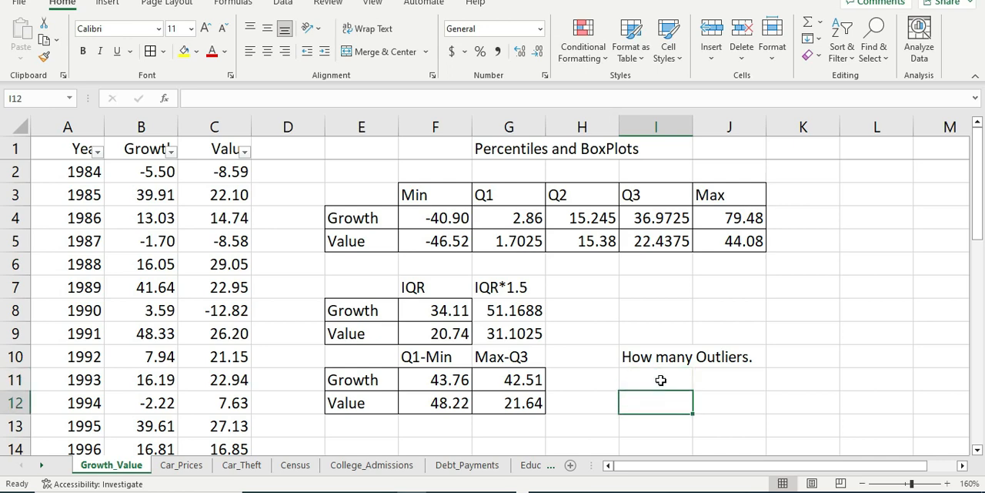
click(659, 379)
click(652, 400)
click(654, 382)
click(655, 396)
click(655, 378)
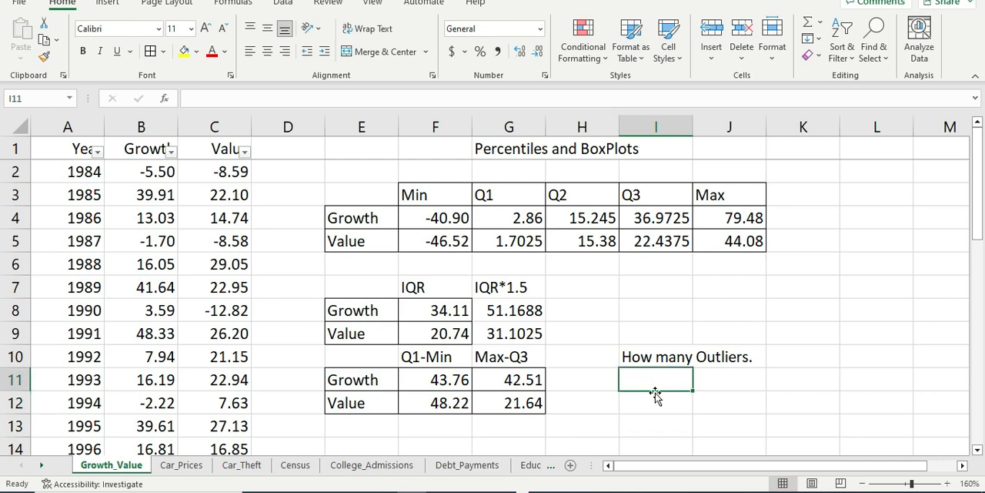
click(655, 395)
click(654, 366)
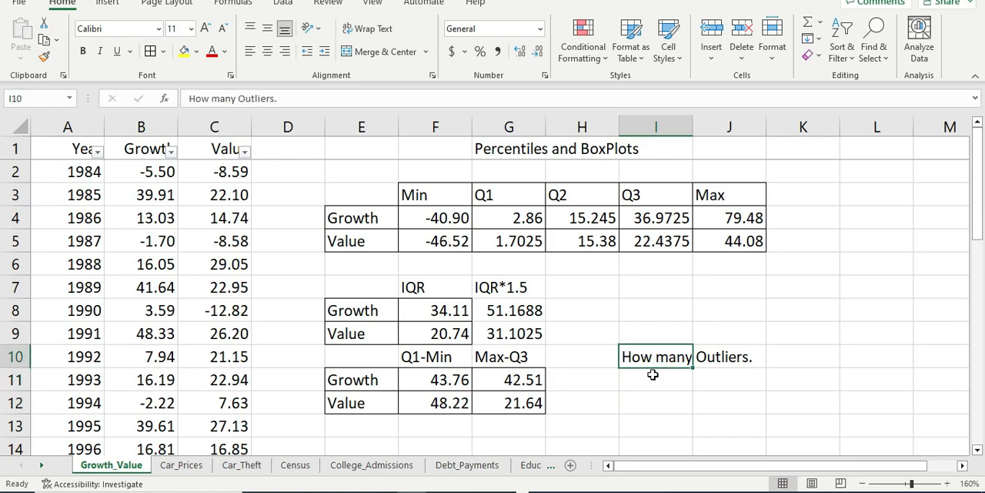
click(653, 378)
scroll(631, 377, down, 1)
scroll(693, 362, up, 1)
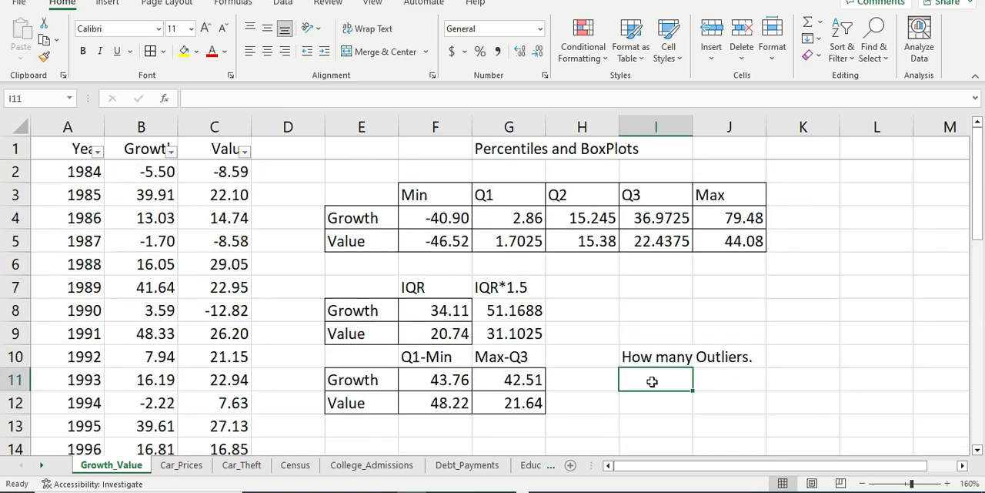
scroll(652, 379, down, 1)
scroll(651, 381, down, 1)
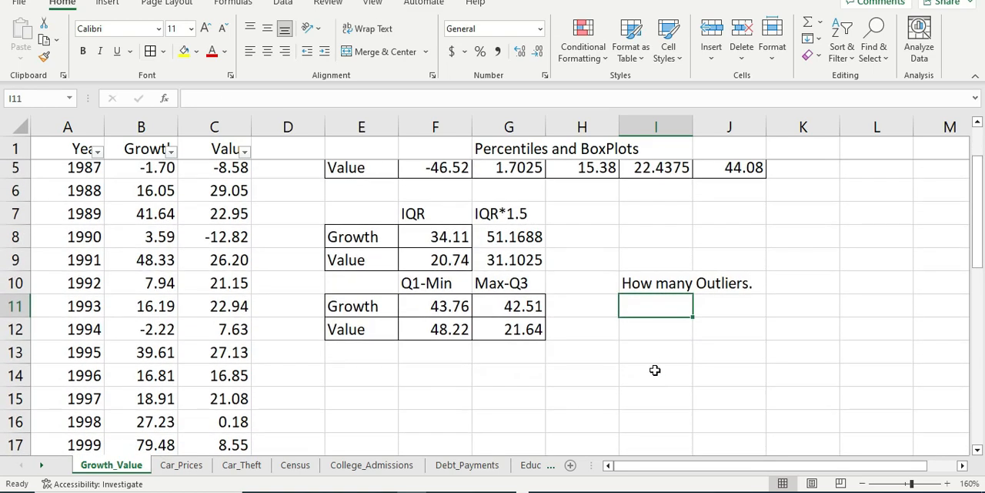
Step: Compare Value's Q1-Min distance in F12 with its IQR*1.5 in G9 and check the formula behind F12
click(523, 265)
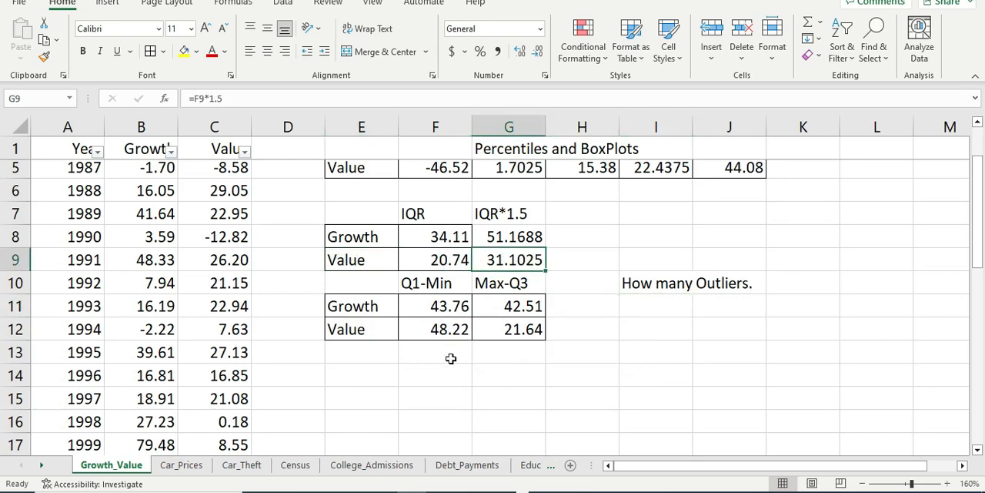
click(447, 330)
click(512, 267)
click(444, 334)
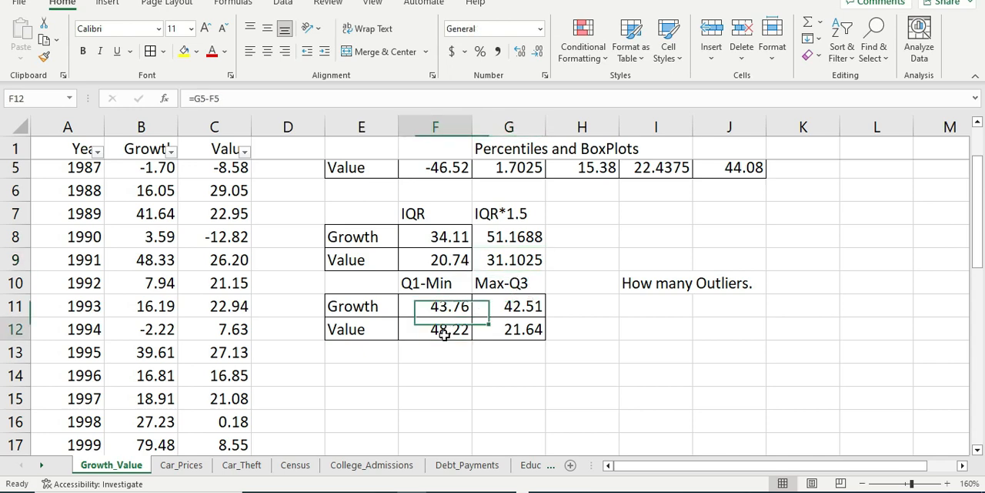
click(488, 262)
click(435, 333)
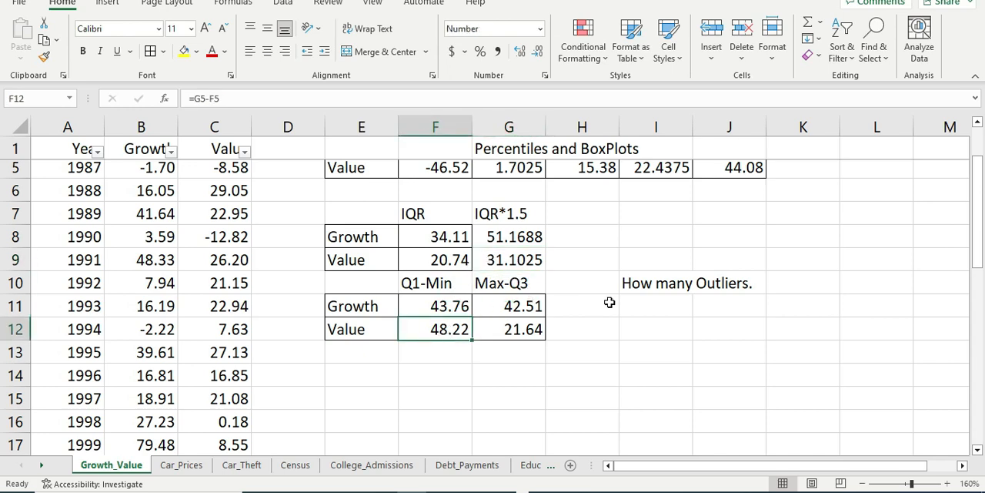
click(516, 260)
click(442, 333)
click(532, 260)
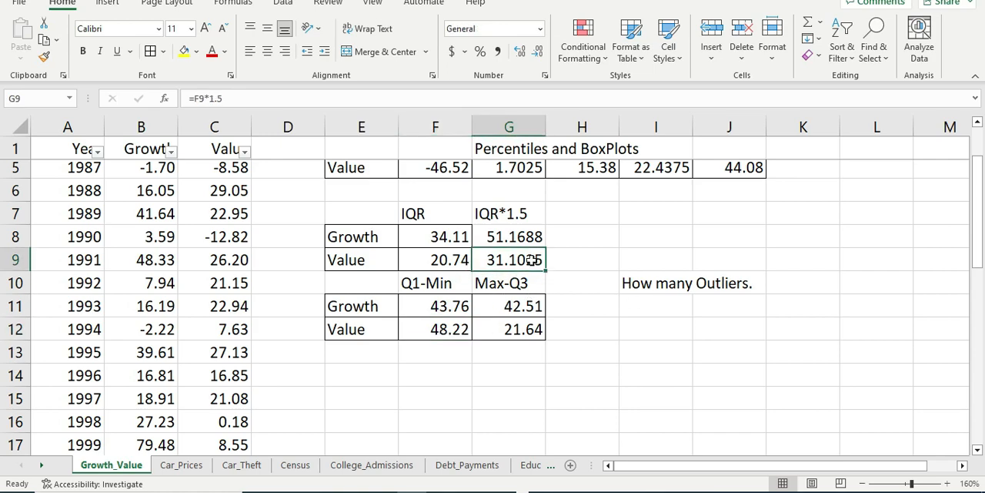
scroll(719, 274, up, 1)
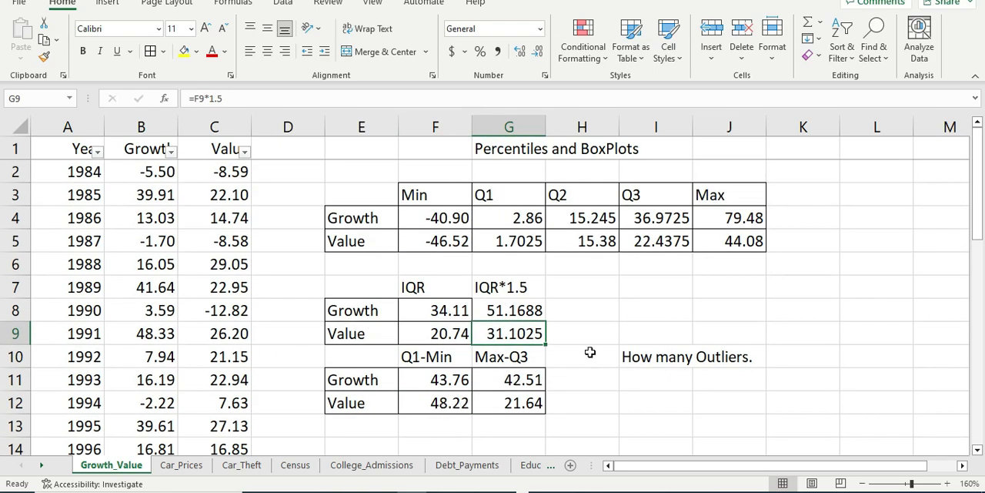
scroll(606, 385, down, 1)
scroll(599, 373, up, 1)
scroll(600, 367, down, 1)
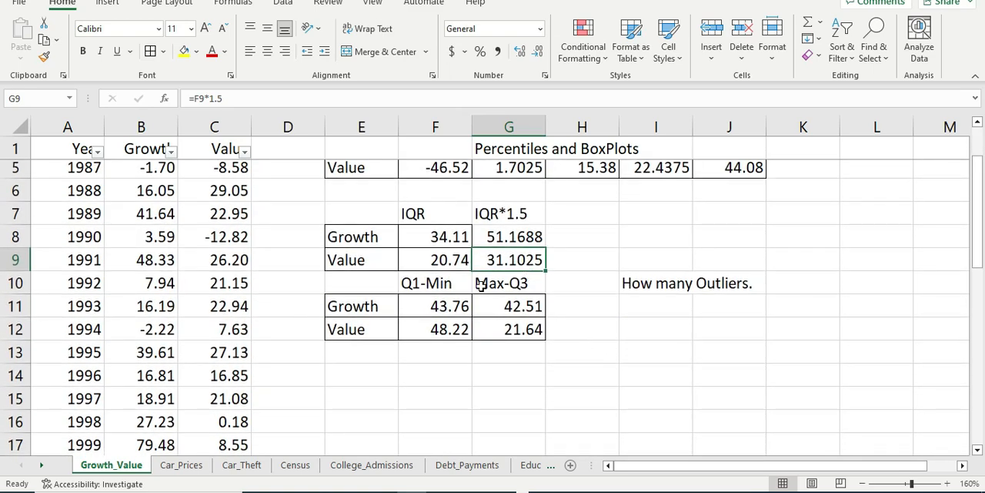
click(431, 331)
click(506, 264)
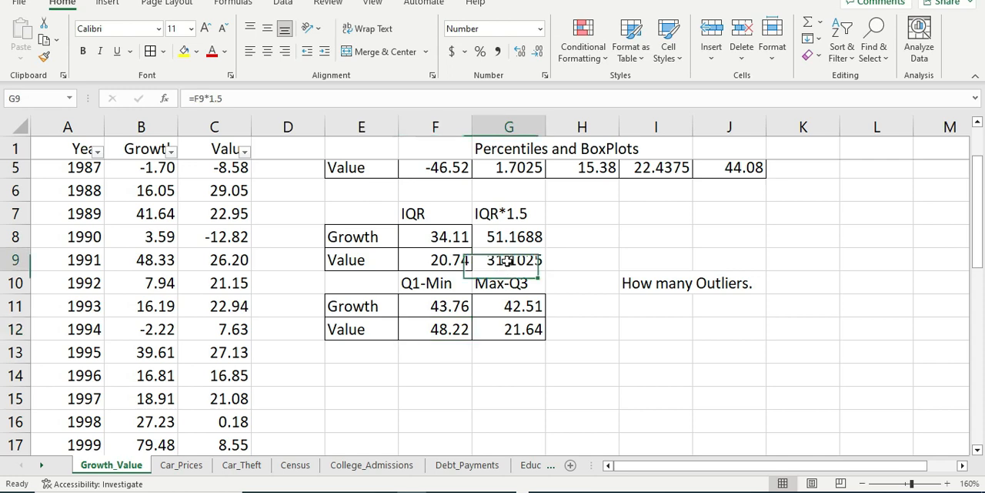
click(438, 331)
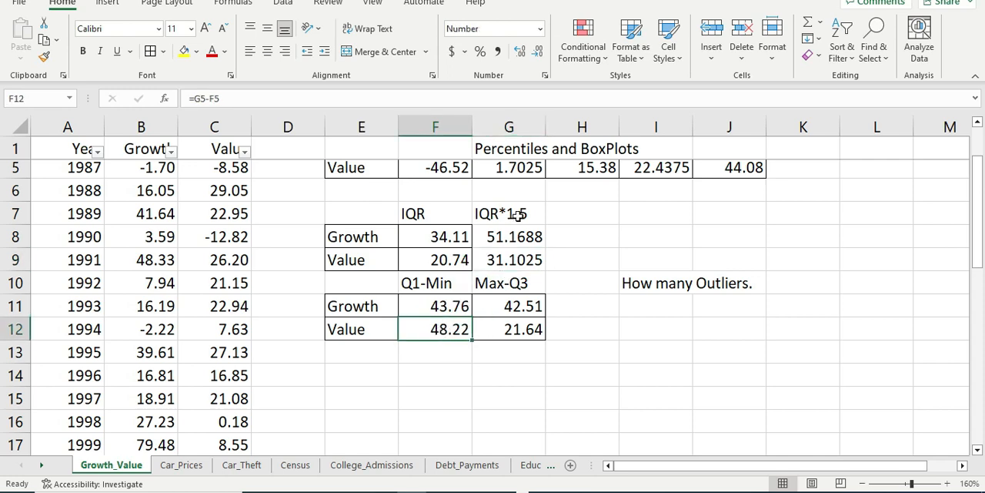
double_click(425, 336)
key(Return)
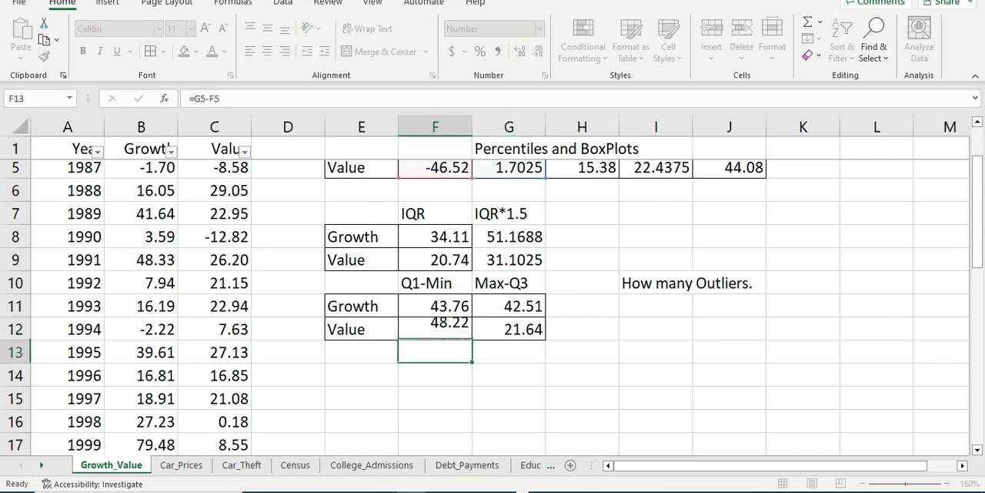
key(Right)
key(Right)
key(Up)
key(Up)
key(Up)
key(Left)
key(Up)
key(Right)
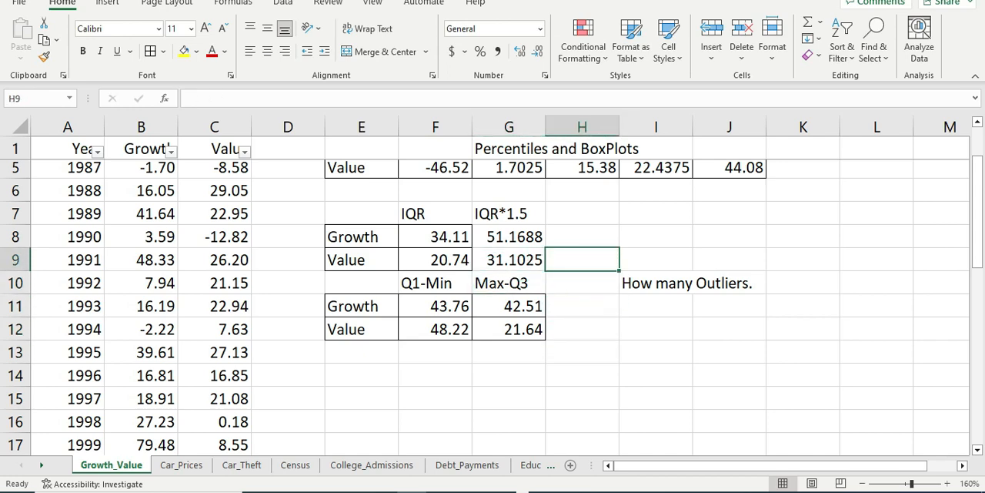
key(Down)
key(Left)
key(Left)
key(Up)
key(Up)
key(Down)
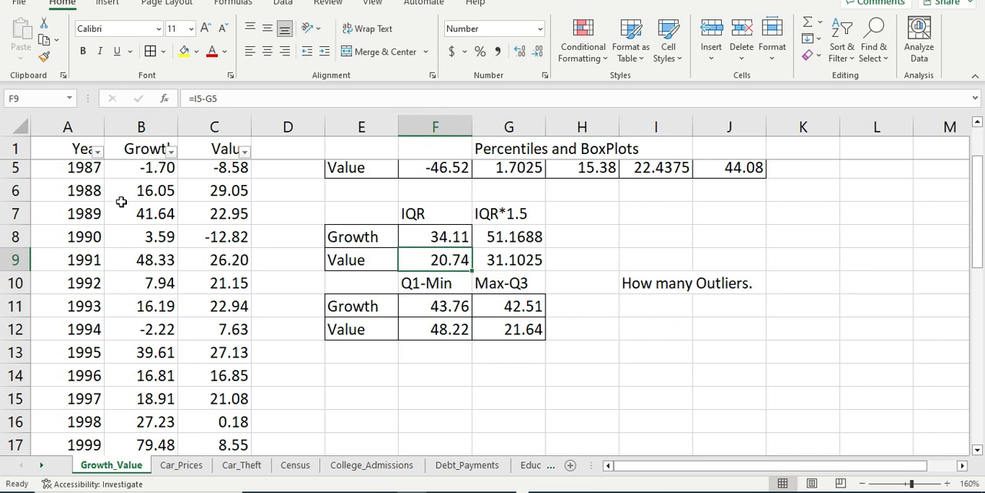
click(642, 306)
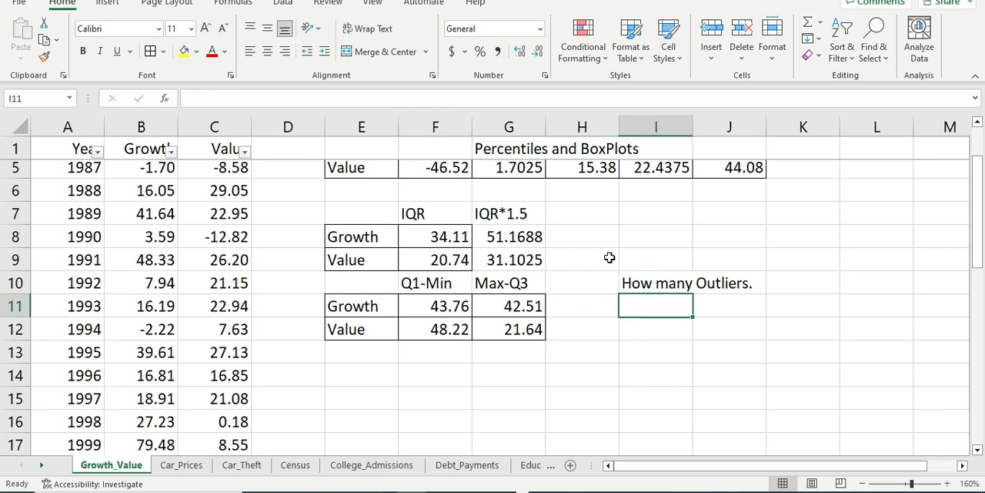
scroll(555, 240, up, 1)
click(505, 336)
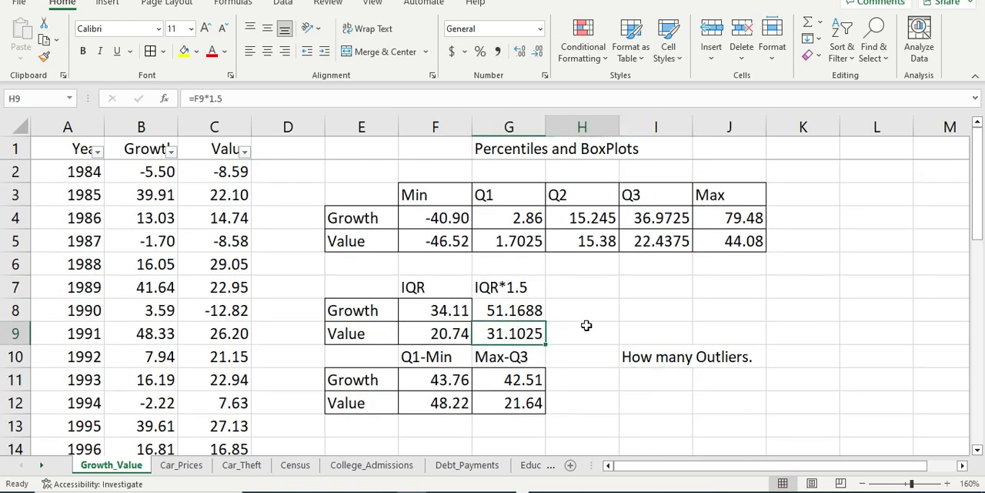
click(586, 327)
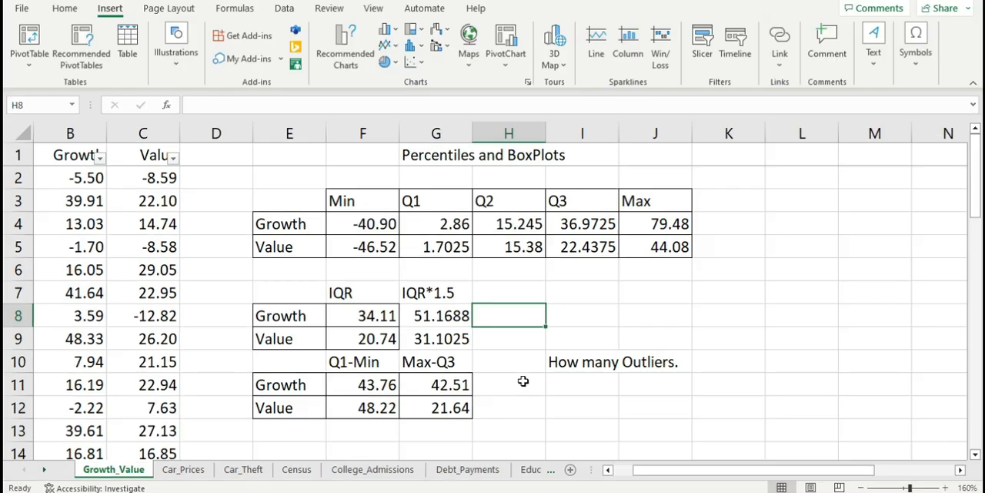
Step: Calculate Value's lower outlier limit in H9 as Q1 minus IQR*1.5, using the formula =G5-G9
click(521, 381)
click(514, 355)
key(Up)
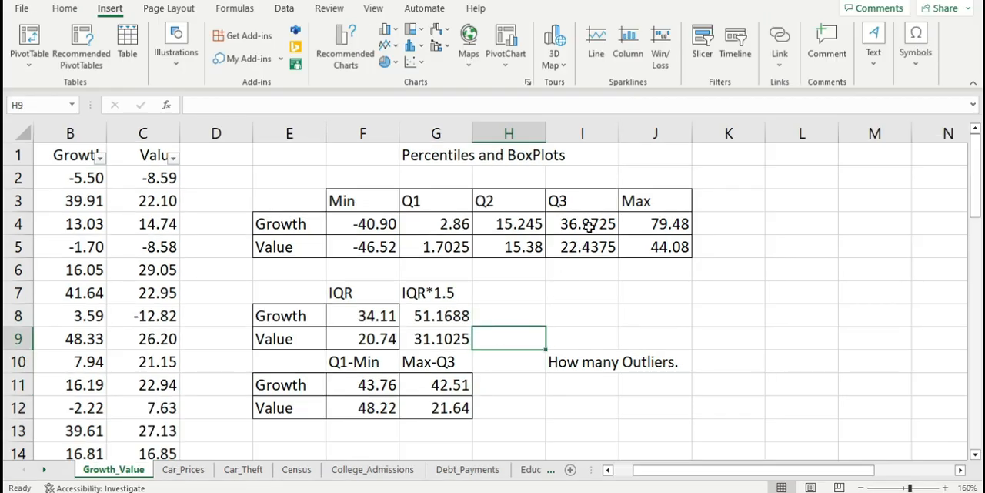
key(Left)
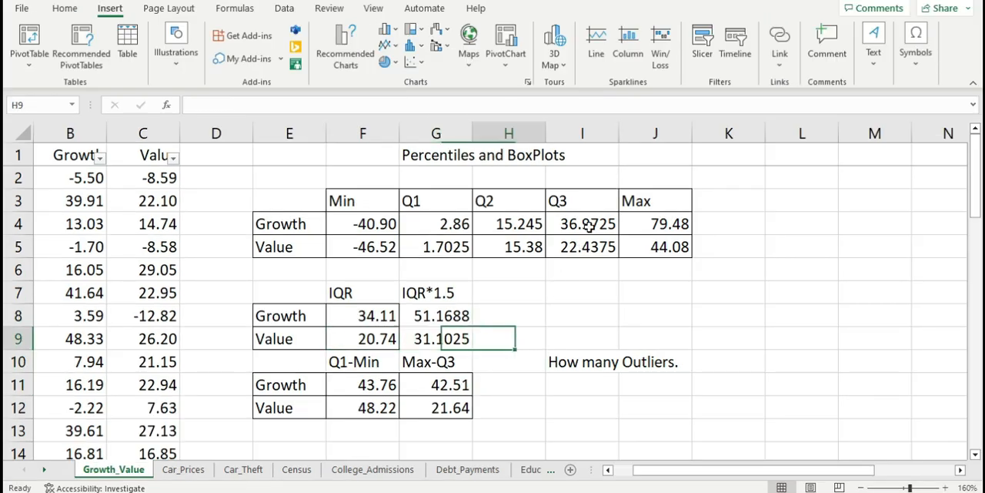
key(Right)
key(Right)
key(Left)
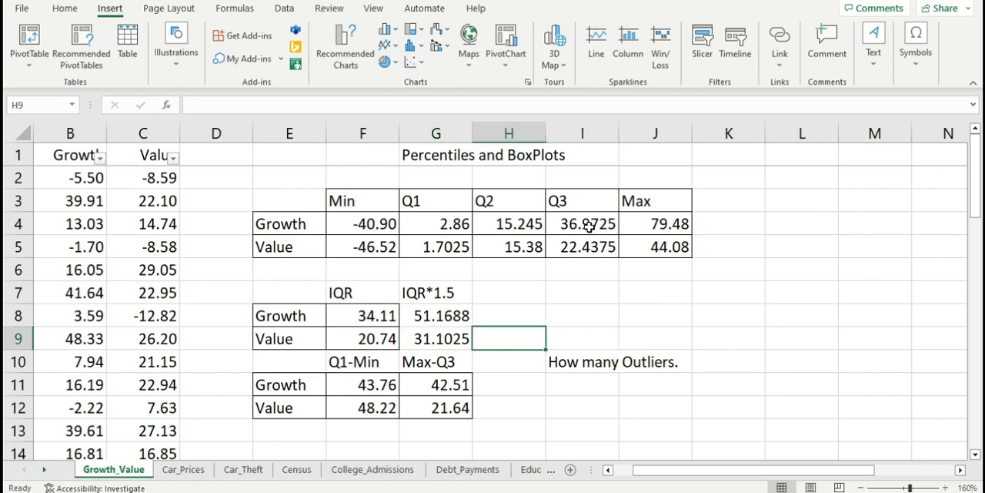
text(=)
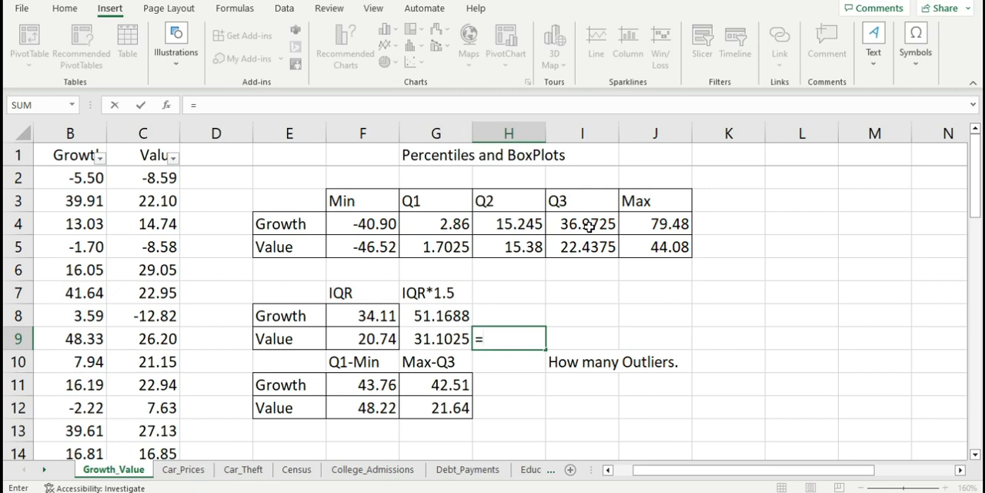
key(Up)
key(Up)
key(Left)
key(Down)
key(Down)
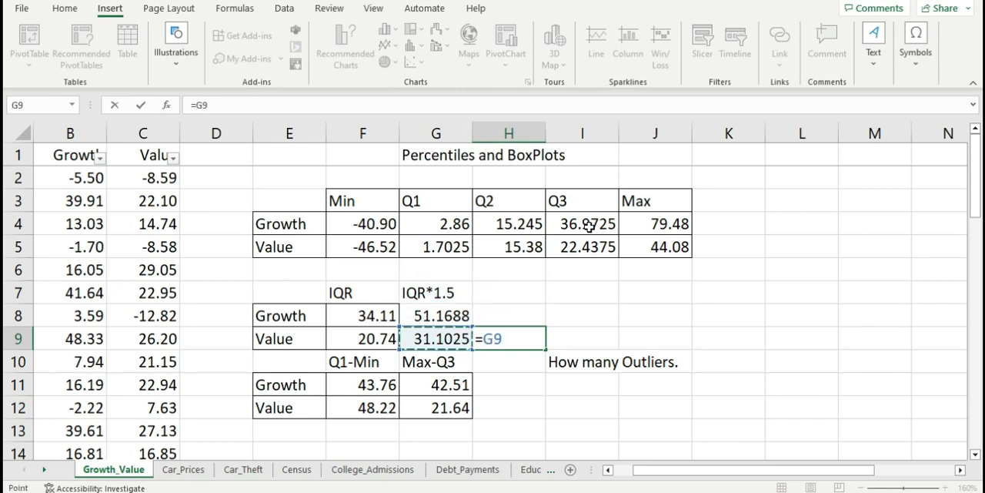
key(Up)
key(Up)
key(Up)
key(Up)
text(-)
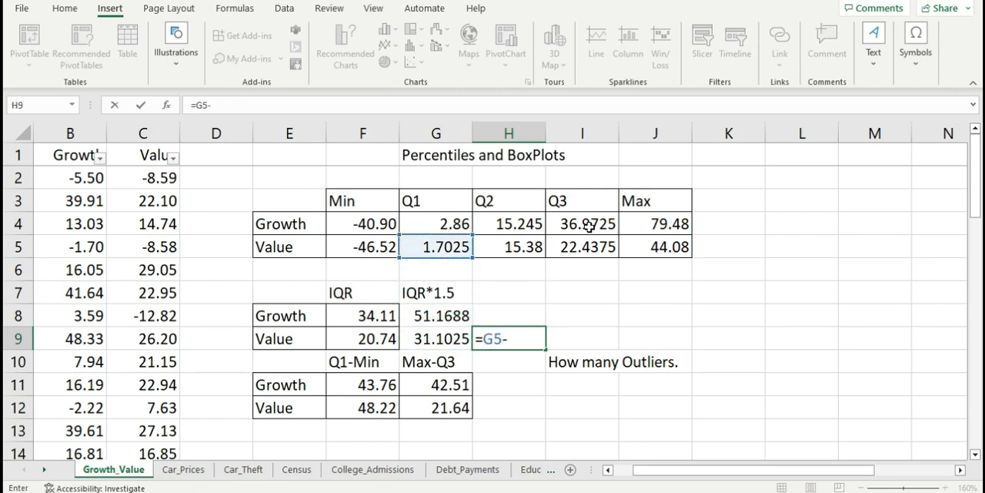
key(Left)
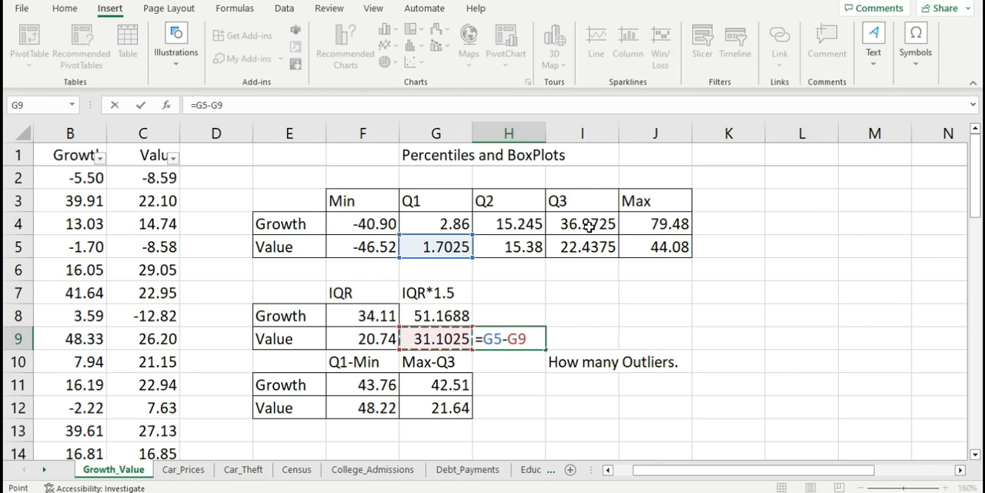
key(Return)
key(Up)
key(Right)
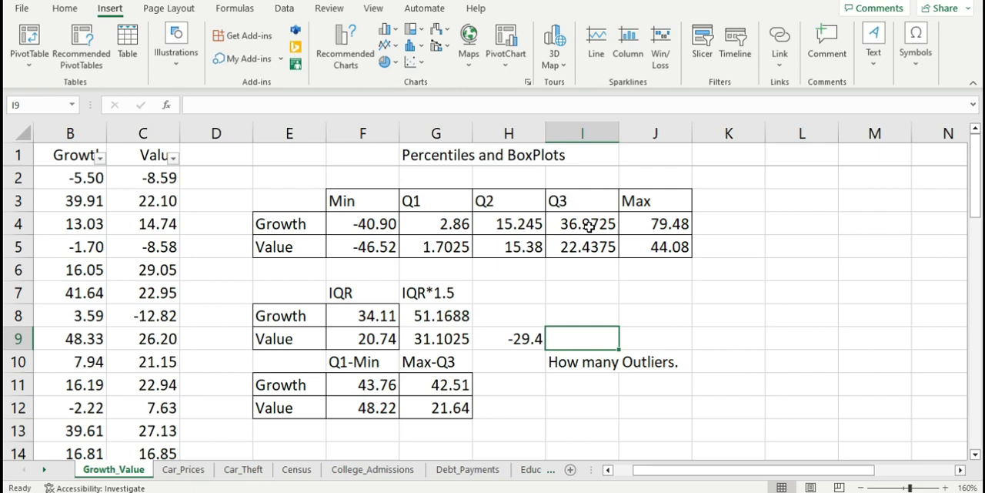
Step: Start a COUNTIF formula in I11 with the Value data C2:C37 as its range
key(Down)
key(Down)
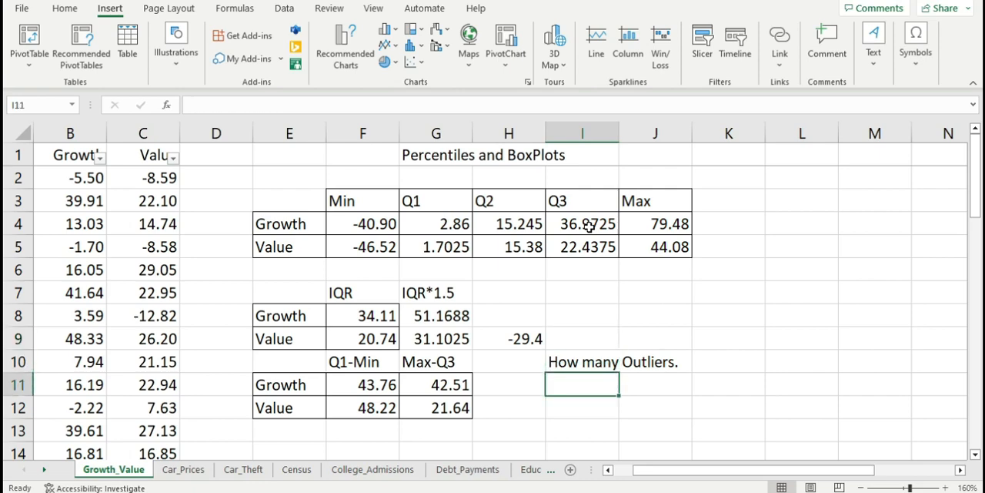
text(=c)
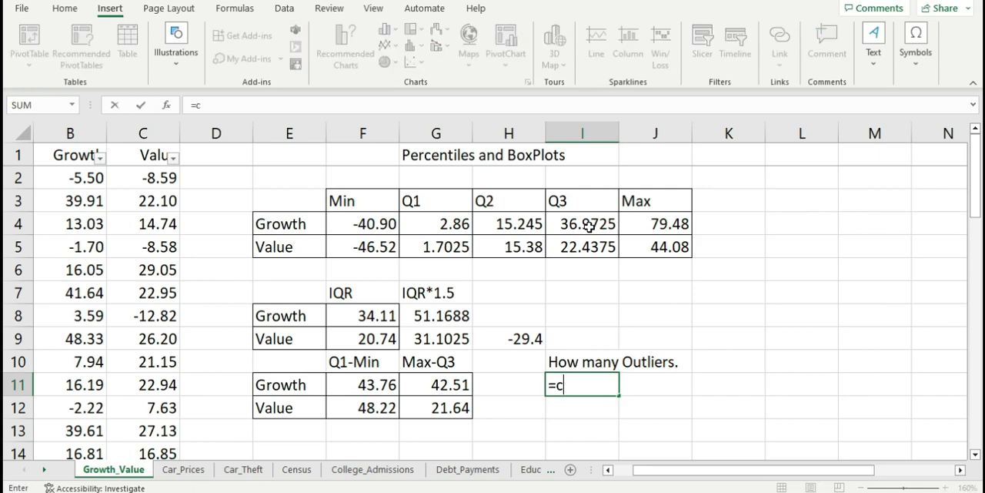
text(ounti)
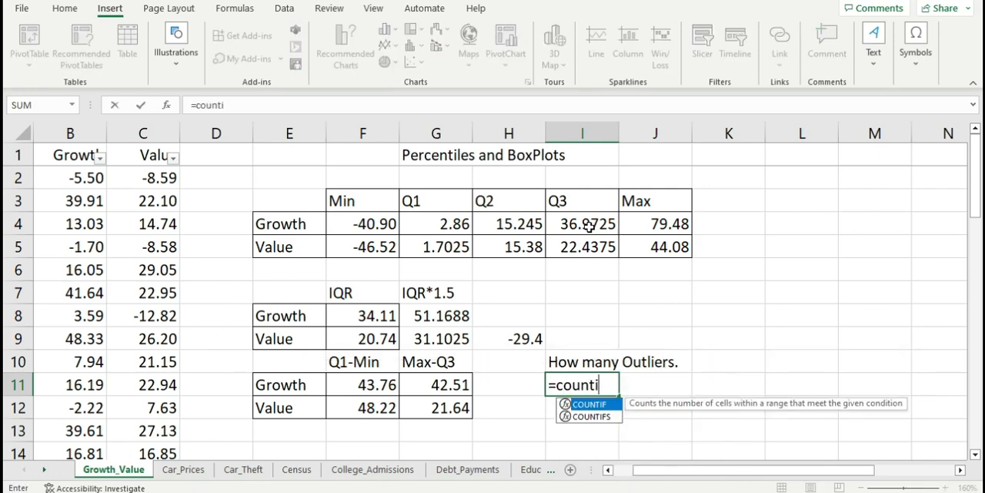
text(f()
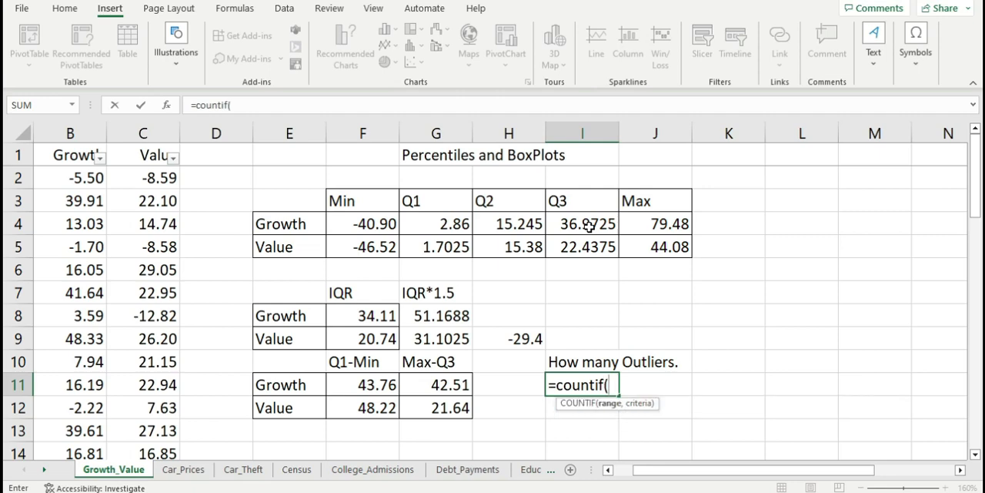
click(153, 171)
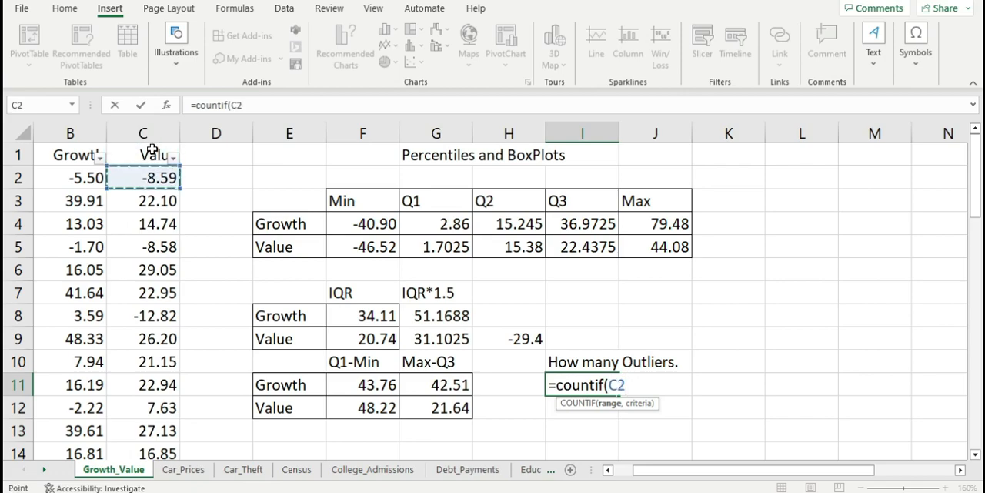
key(ctrl+shift+Down)
scroll(498, 293, up, 6)
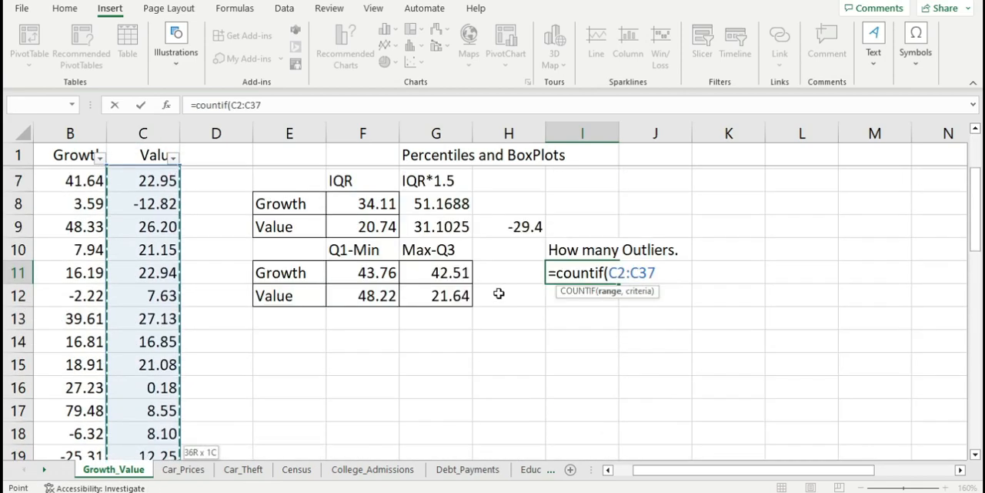
scroll(499, 293, up, 2)
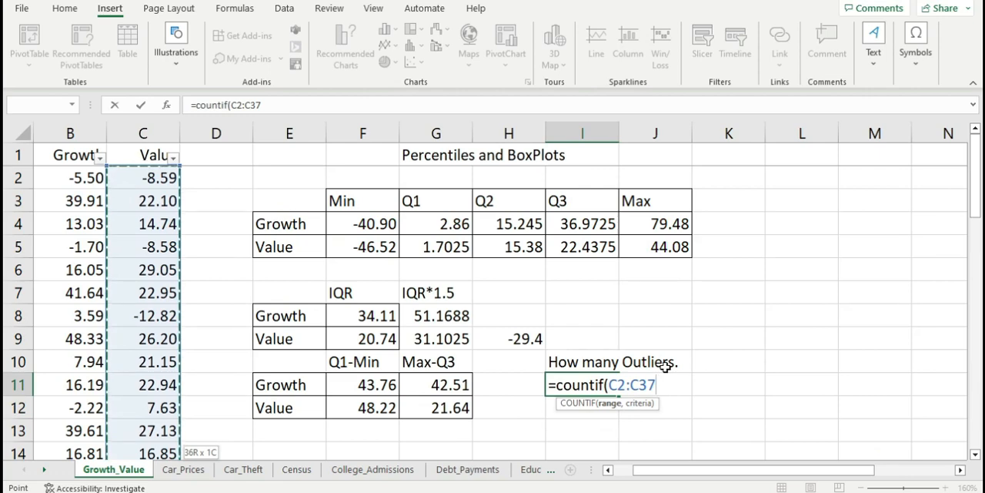
text(,)
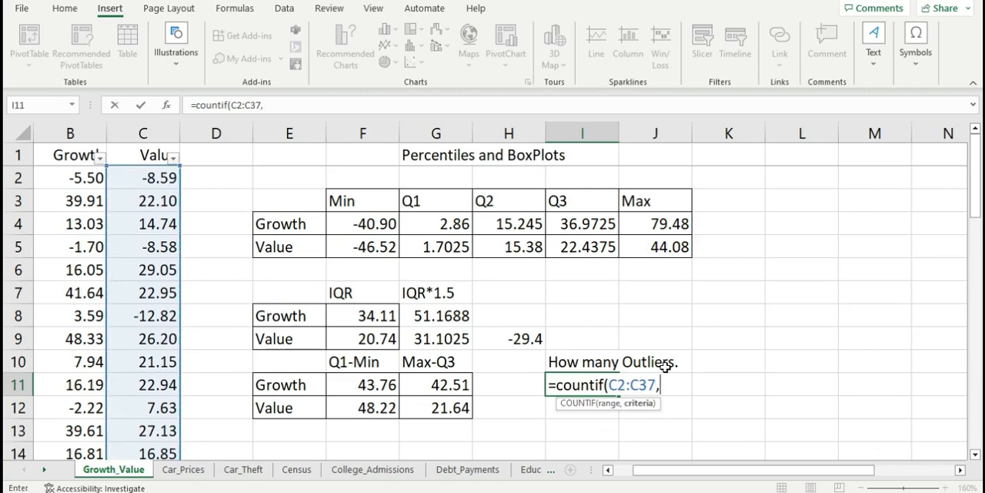
text("")
text(<)
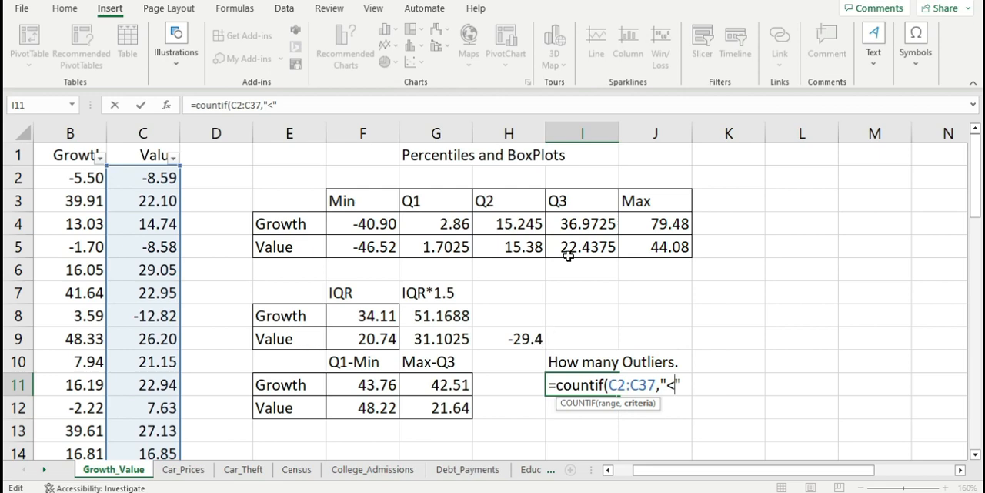
text(2.9)
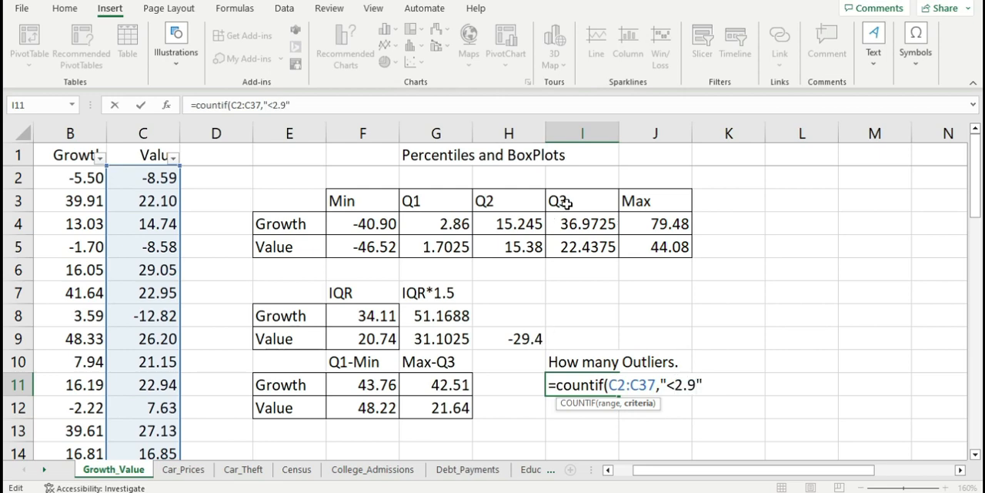
Step: Complete the COUNTIF formula in I11 with the criterion "<-29.4" to count Value's outliers below the lower limit
key(BackSpace)
key(BackSpace)
text(9.4)
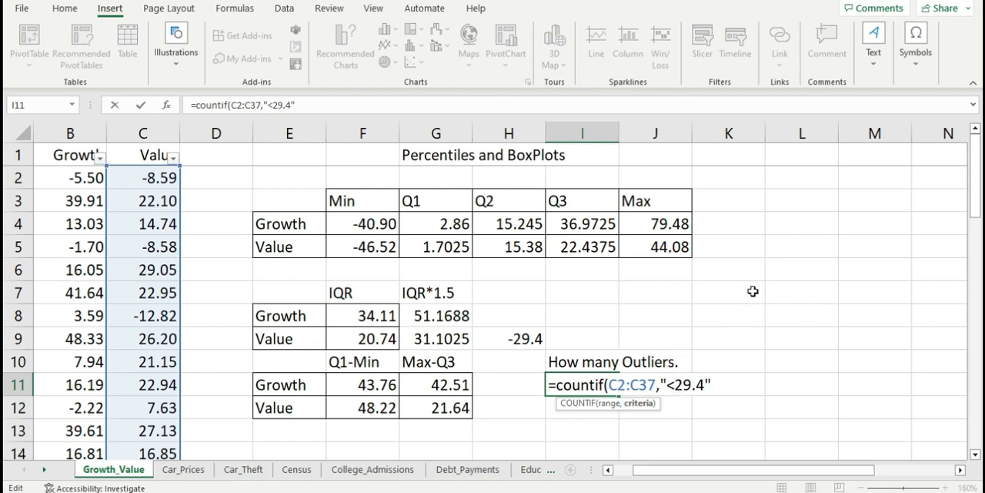
text(-)
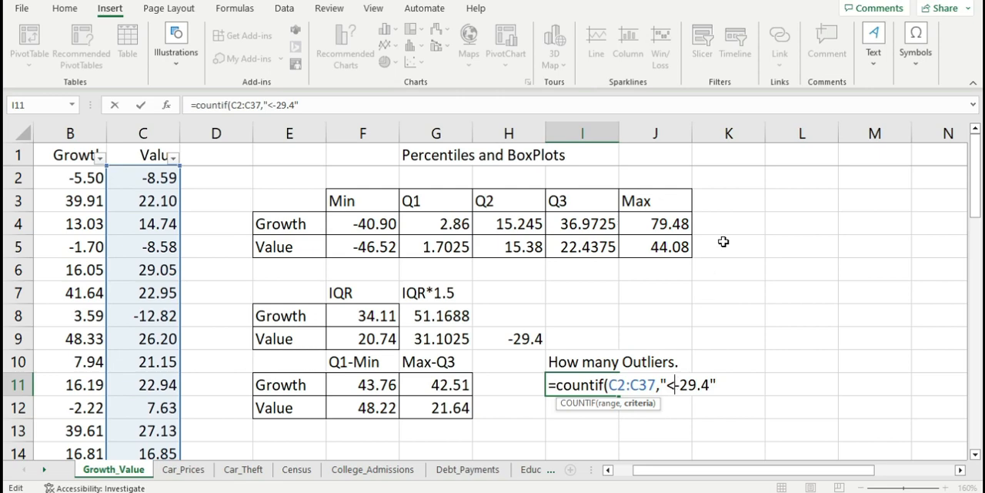
key(Return)
key(Up)
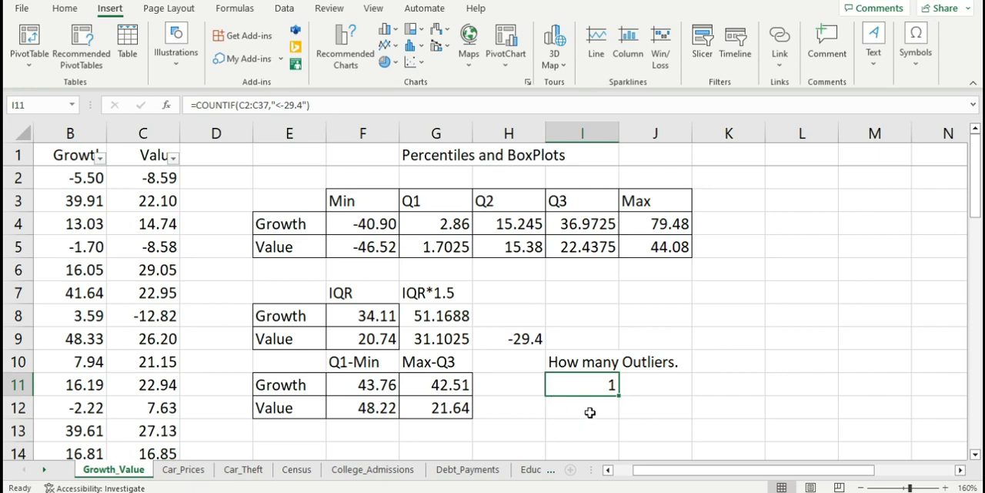
Step: Test the outlier count by setting C6 to 30, check the COUNTIF formula in I11, and undo the C6 change
click(154, 269)
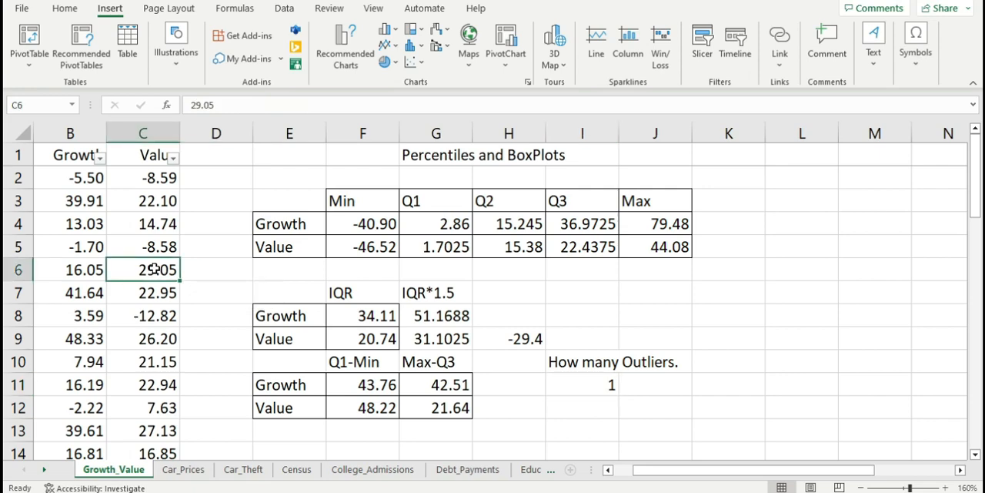
text(30)
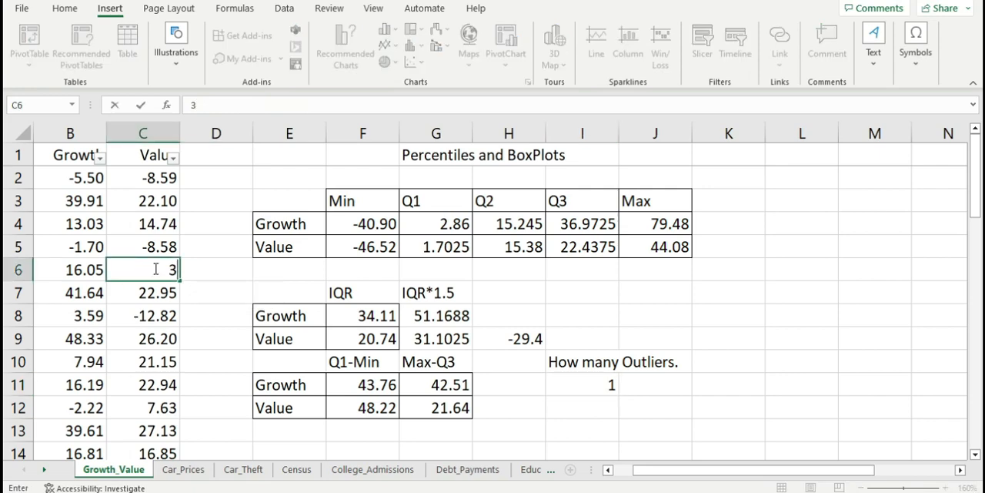
key(Return)
click(154, 269)
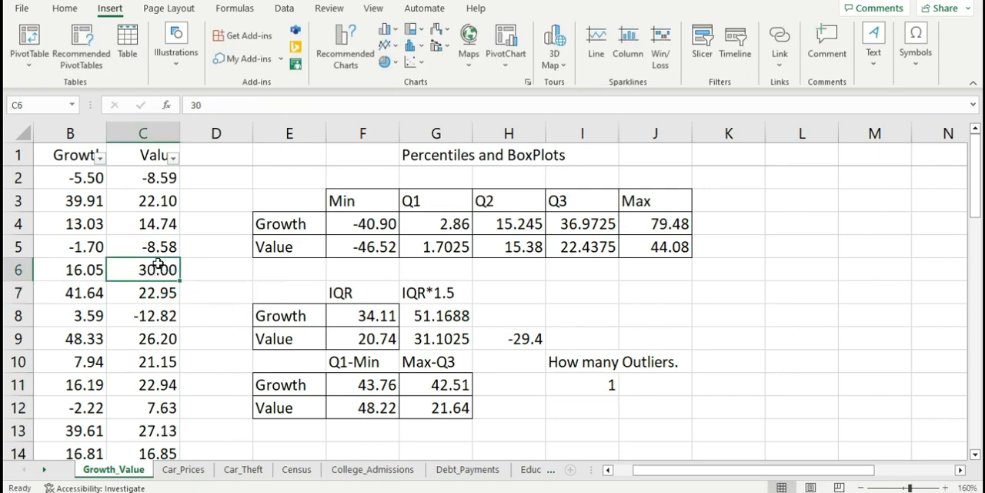
double_click(559, 391)
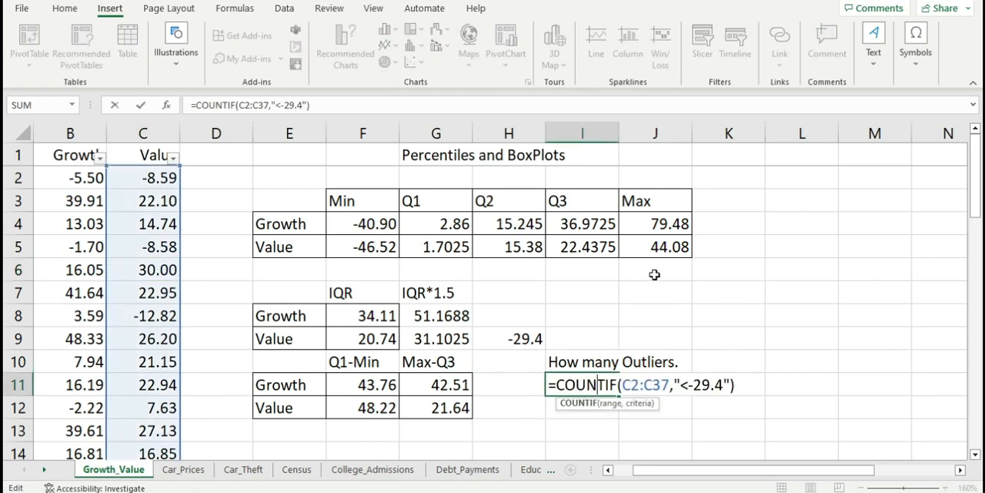
key(Return)
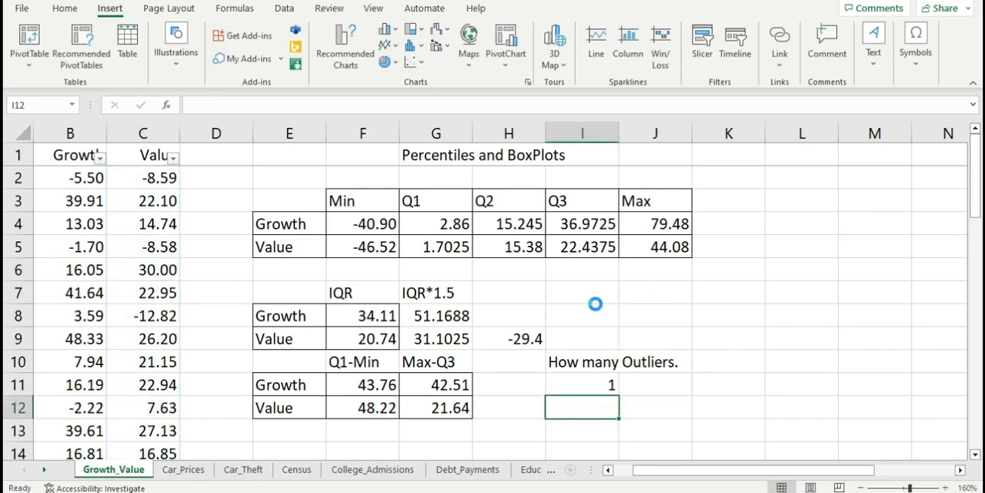
key(Up)
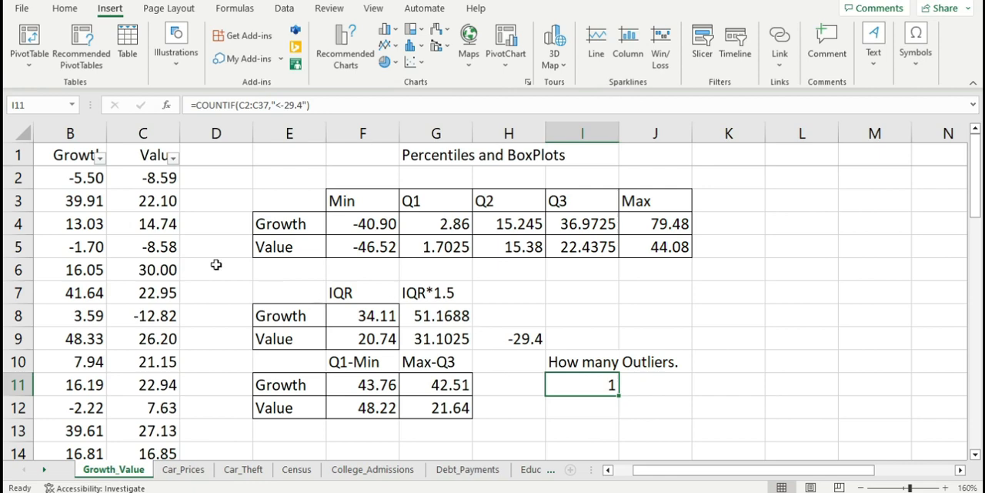
key(ctrl+z)
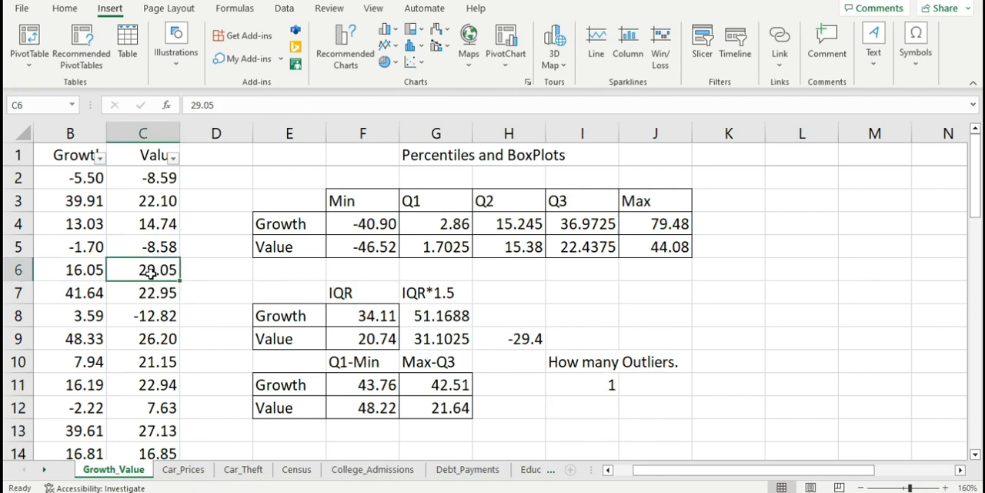
Step: Test the outlier count with 31 in C6, recheck the formula in I11, and restore C6's original value
text(31)
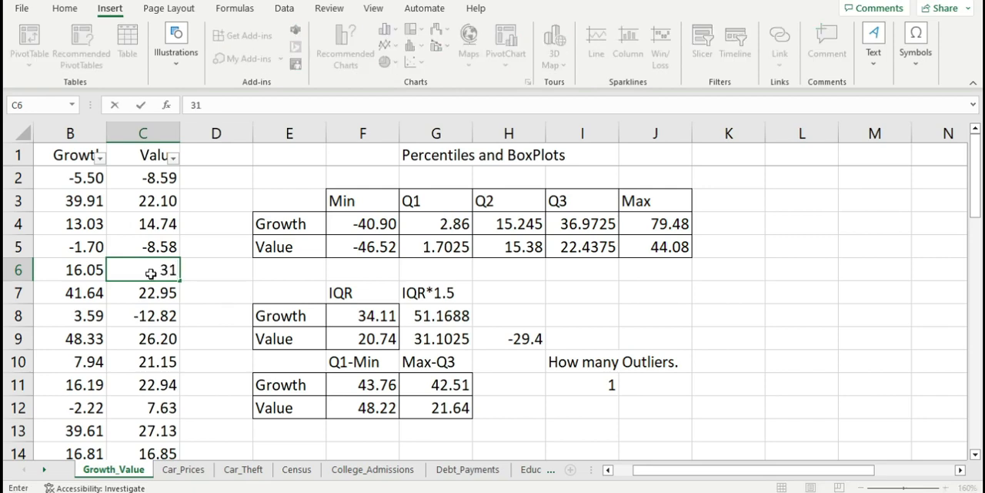
key(Return)
double_click(594, 384)
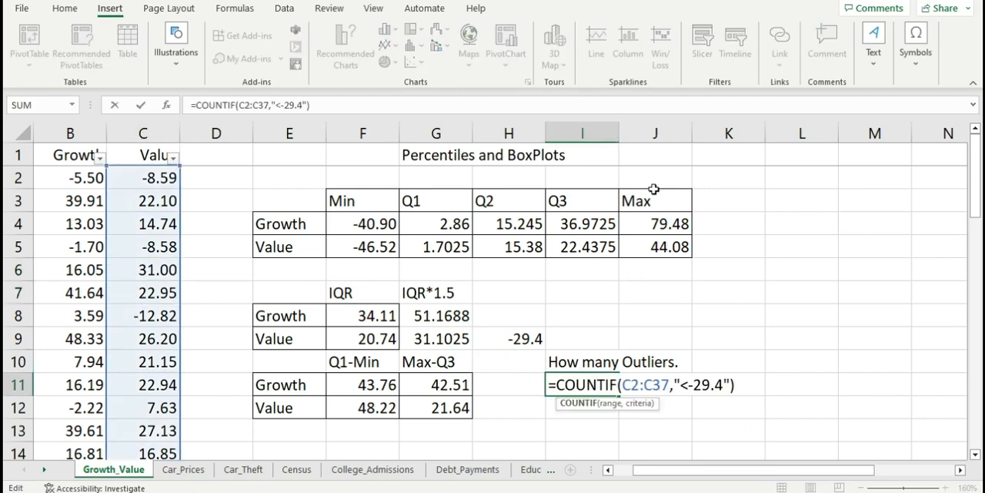
key(Return)
key(Up)
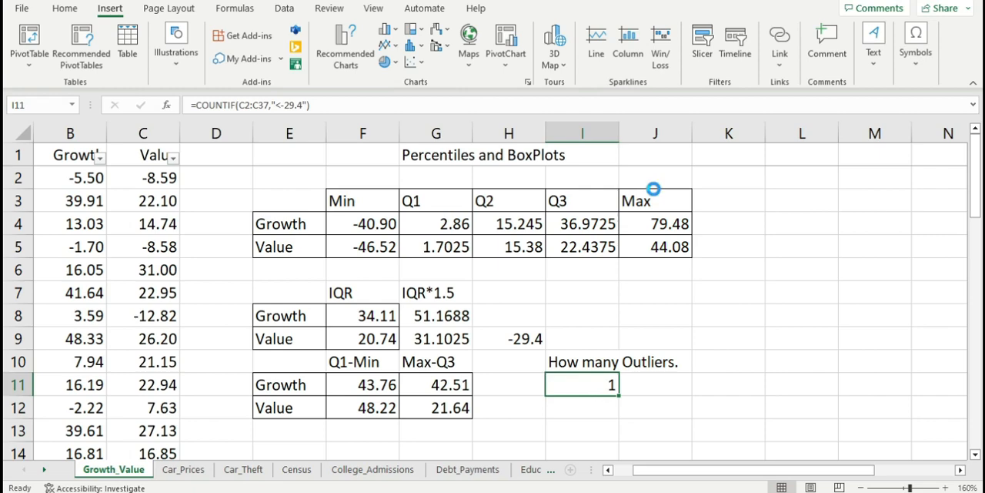
key(ctrl+z)
key(Up)
key(Down)
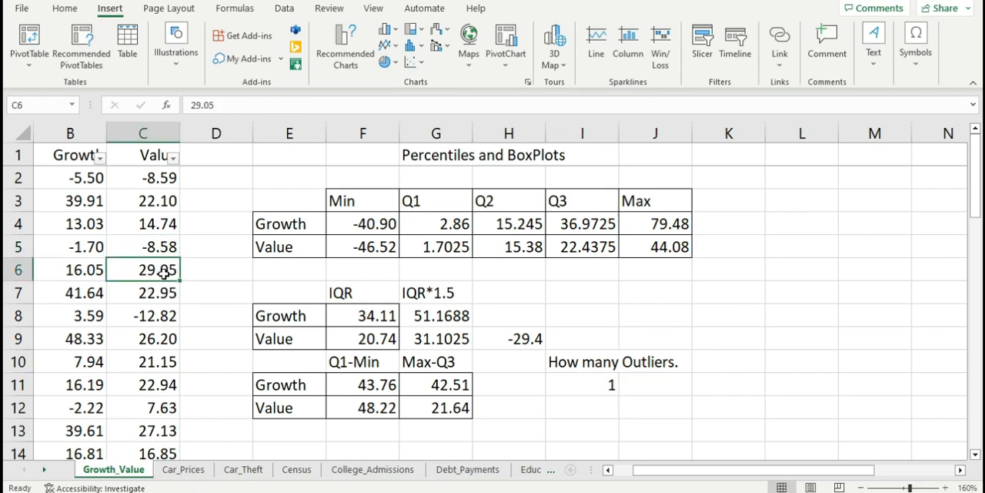
Step: Test the outlier count in I11 with -30 in C6 and undo that change
text(-30)
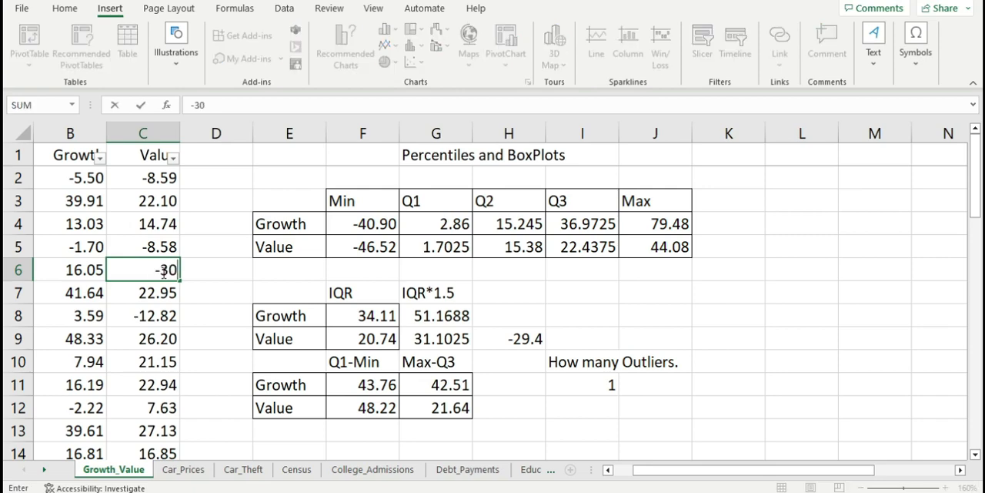
key(Return)
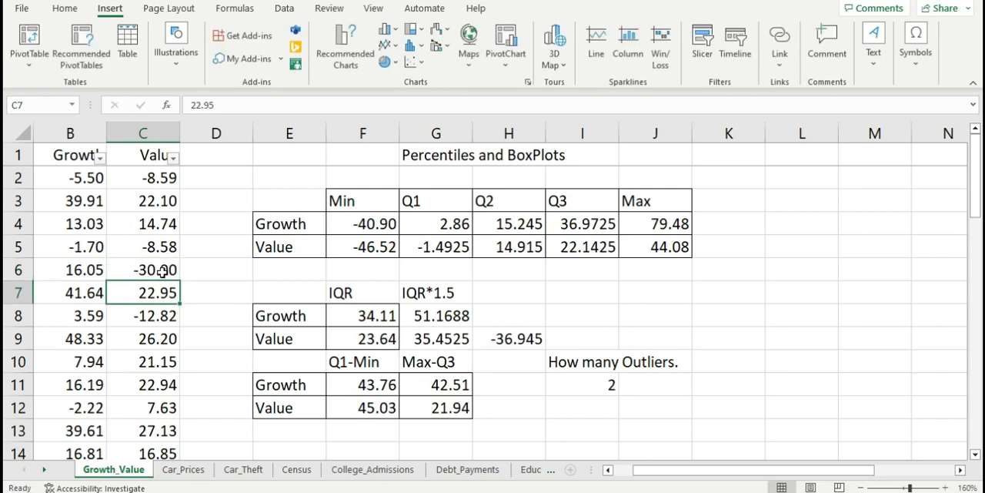
key(ctrl+z)
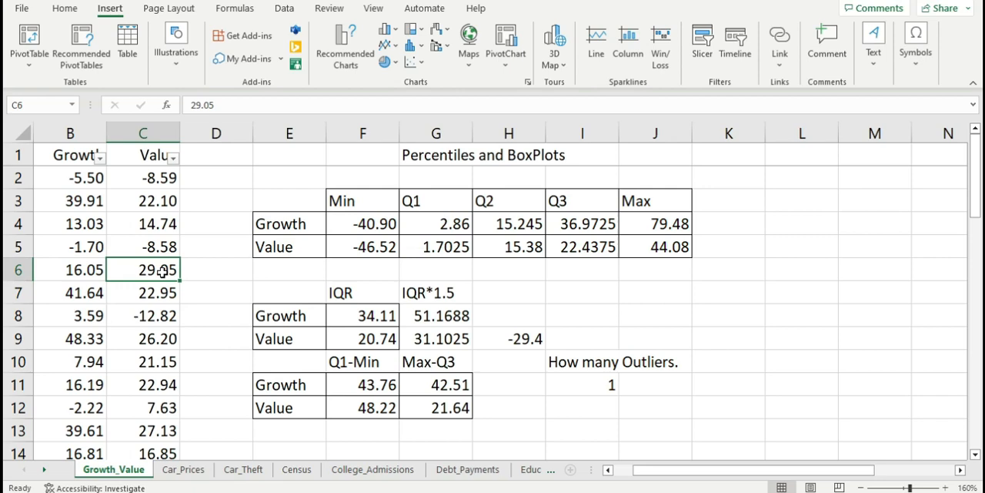
key(Right)
key(Right)
key(Right)
key(Right)
key(Right)
key(Right)
key(Right)
key(Right)
key(Right)
key(Down)
key(Down)
key(Down)
key(Left)
key(Left)
key(Left)
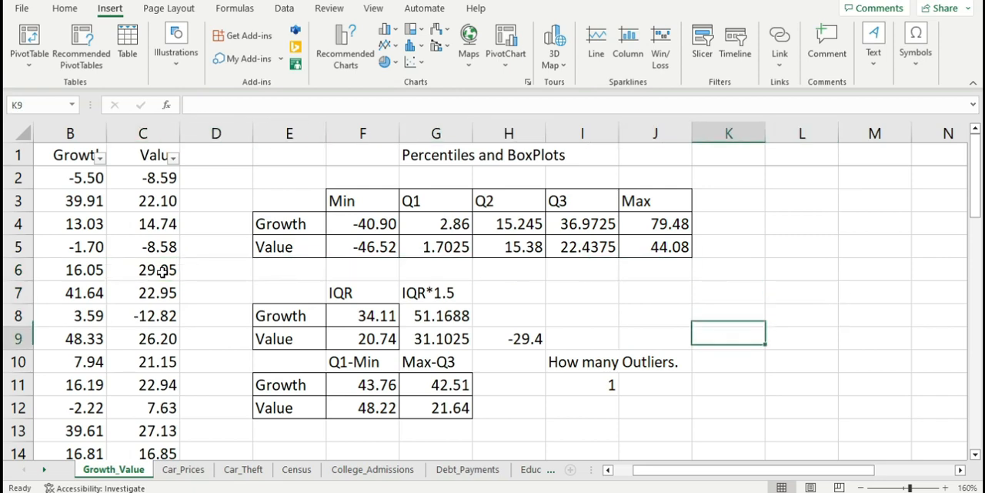
key(Down)
key(Up)
key(Left)
key(Right)
key(Down)
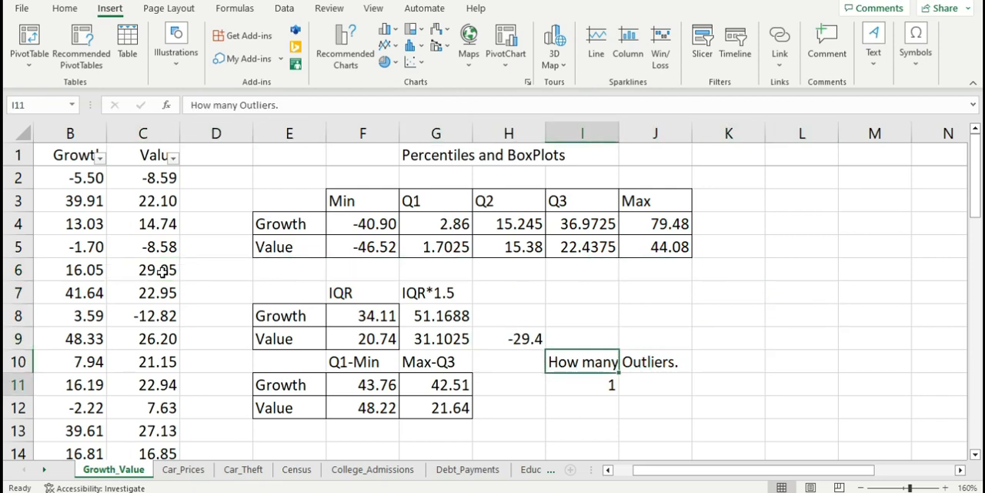
key(Down)
key(Left)
key(Right)
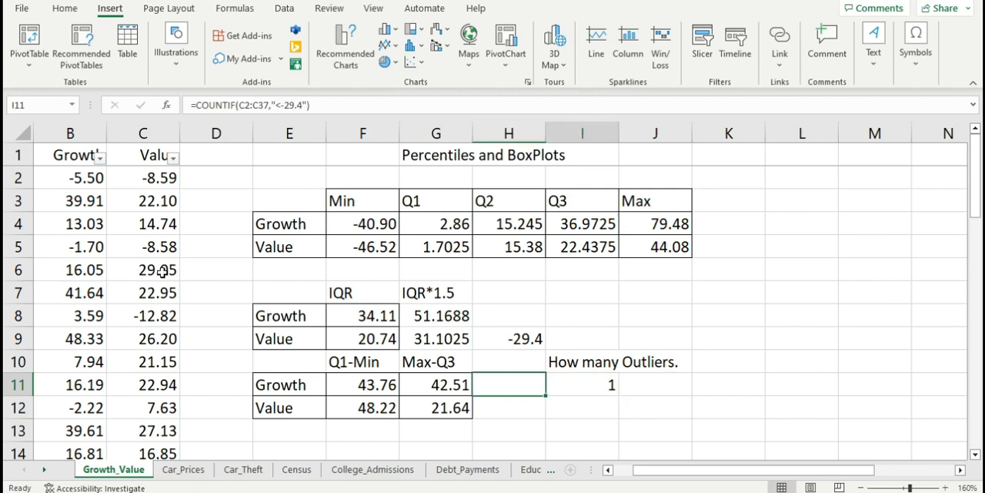
key(Up)
key(Down)
key(Left)
key(Left)
key(Up)
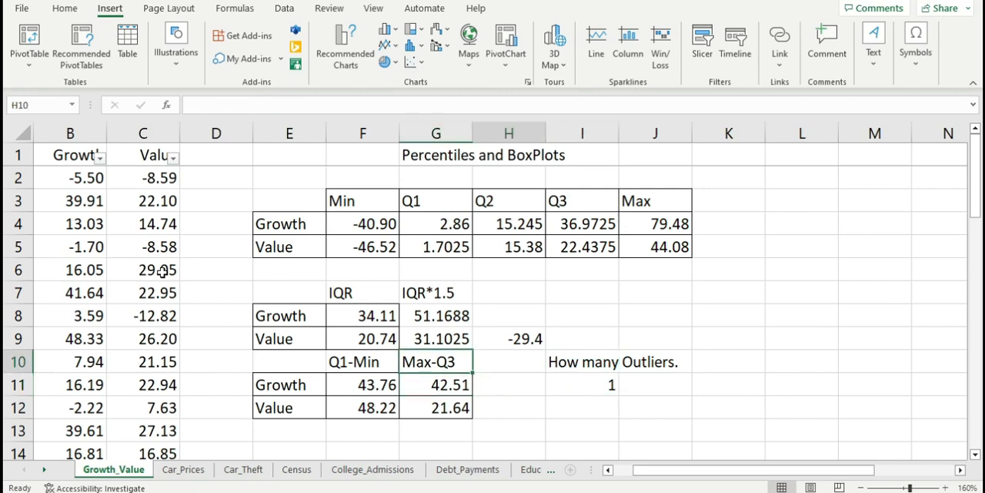
key(Right)
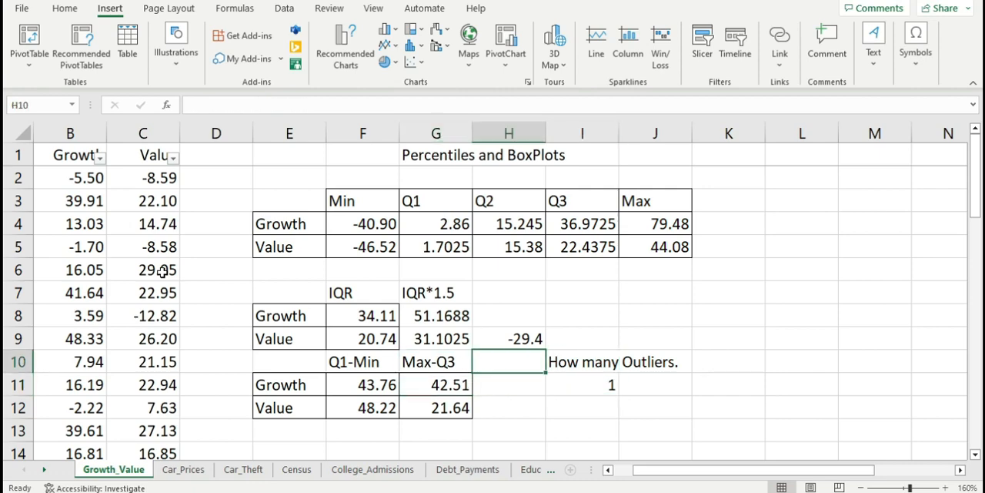
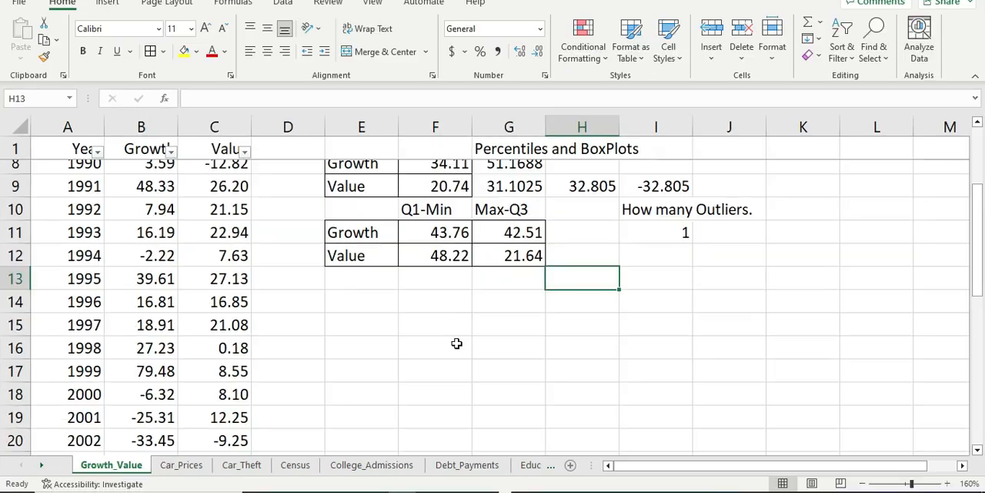
click(454, 344)
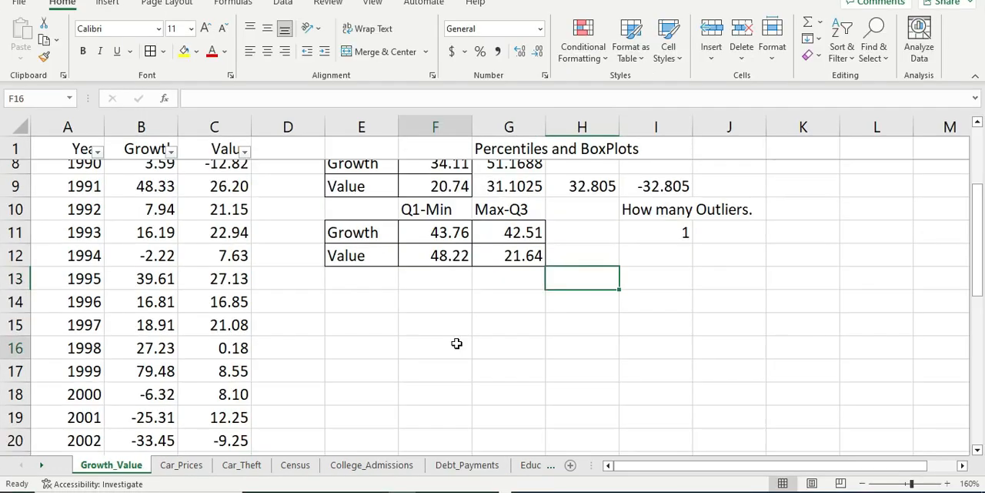
scroll(434, 324, down, 1)
scroll(434, 324, down, 1)
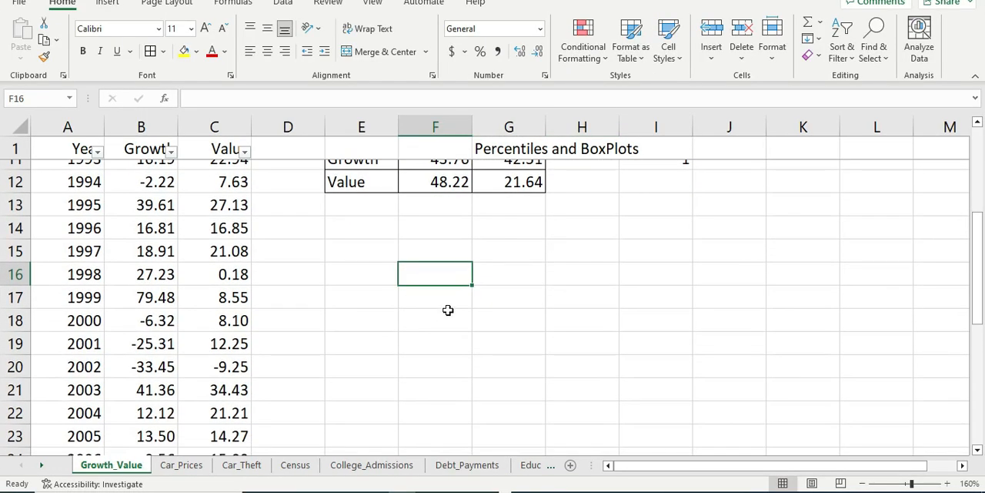
click(486, 290)
click(426, 315)
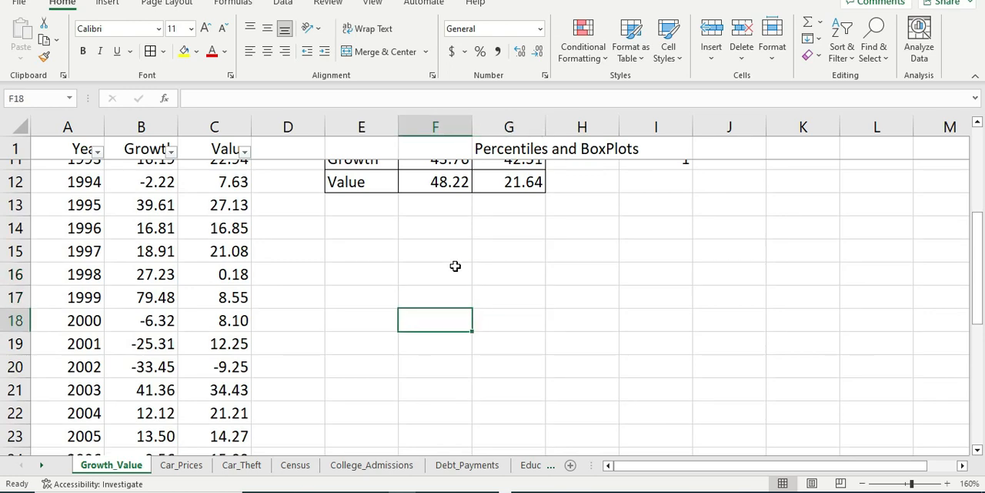
click(513, 275)
scroll(380, 247, up, 3)
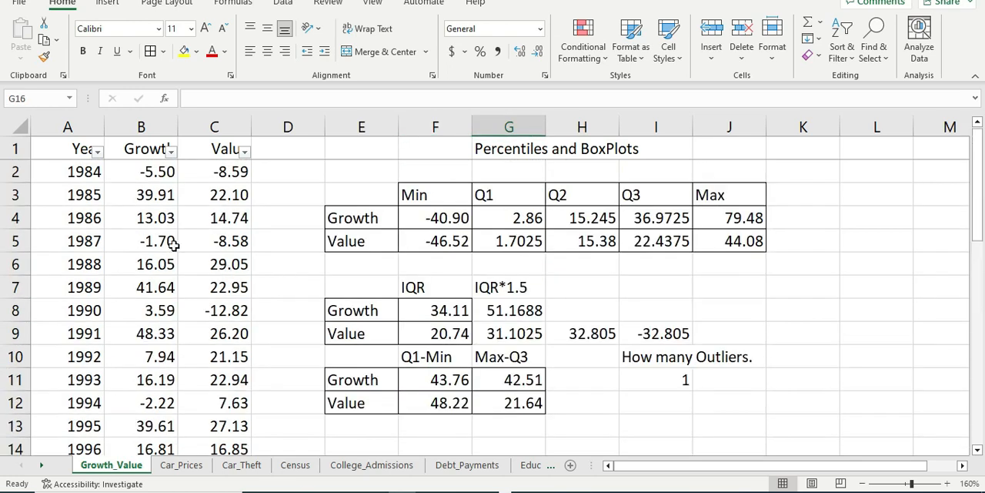
Step: Insert a Box and Whisker chart from the Growth and Value data in B1:C37 and place it beside the data columns
drag(146, 153, 254, 362)
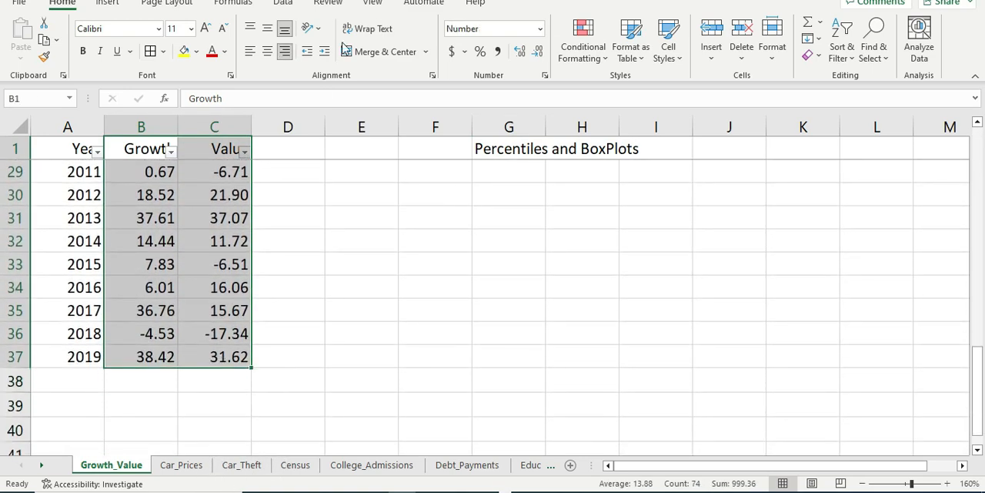
click(108, 3)
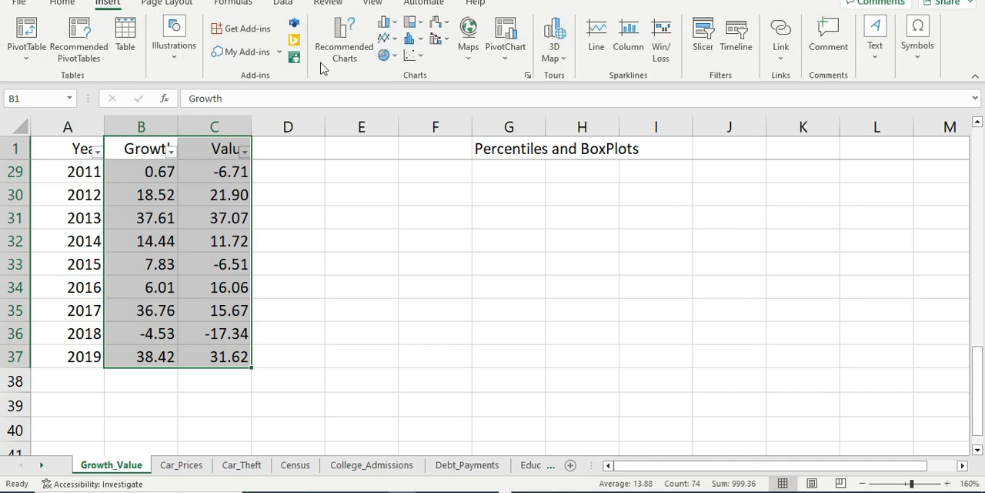
click(420, 40)
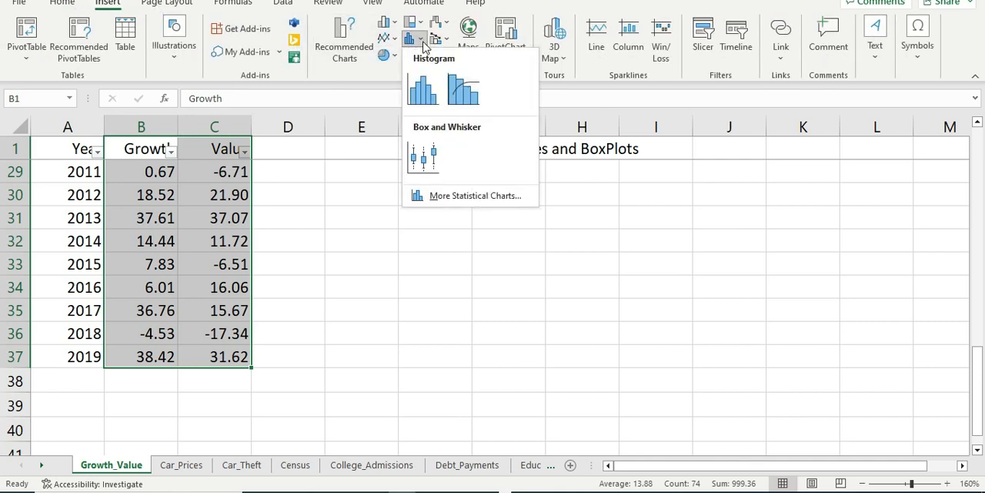
click(417, 167)
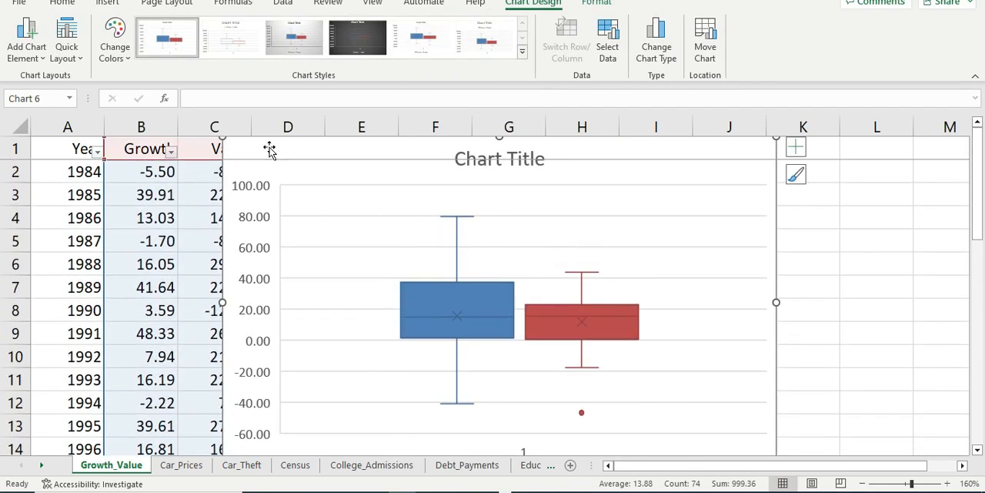
drag(270, 149, 311, 176)
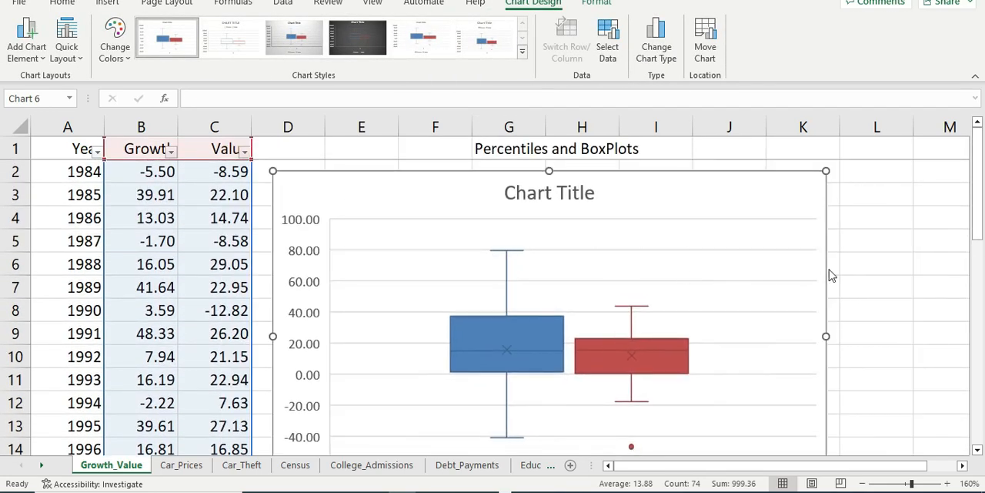
scroll(866, 271, down, 2)
scroll(866, 271, up, 2)
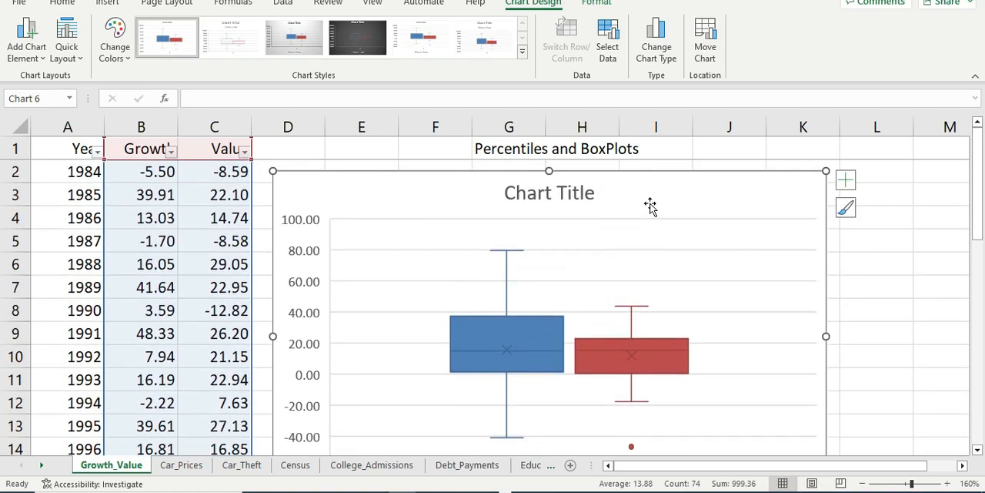
Step: Apply the chart style with the light grey gradient background to the box plot
click(285, 43)
scroll(591, 258, down, 1)
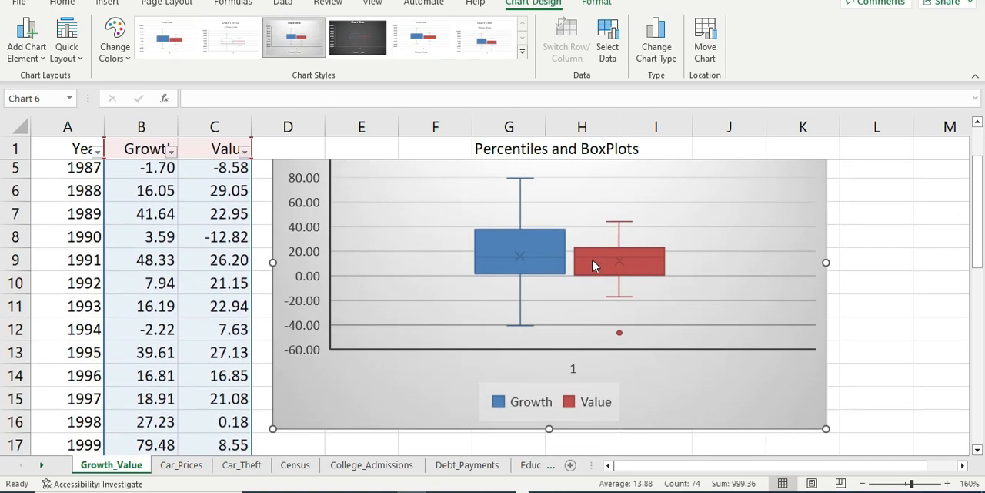
scroll(591, 258, up, 1)
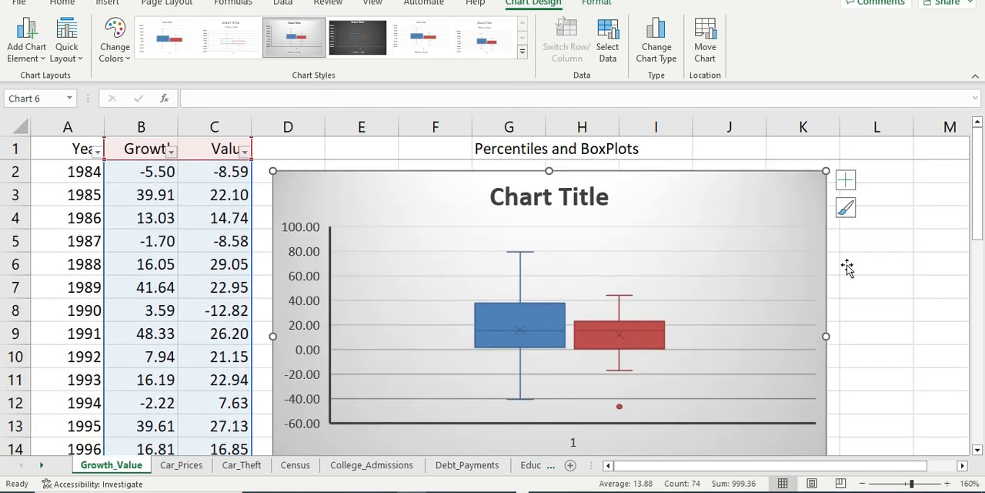
Step: Add data labels to both the Growth and the Value series of the box plot
right_click(531, 309)
click(567, 414)
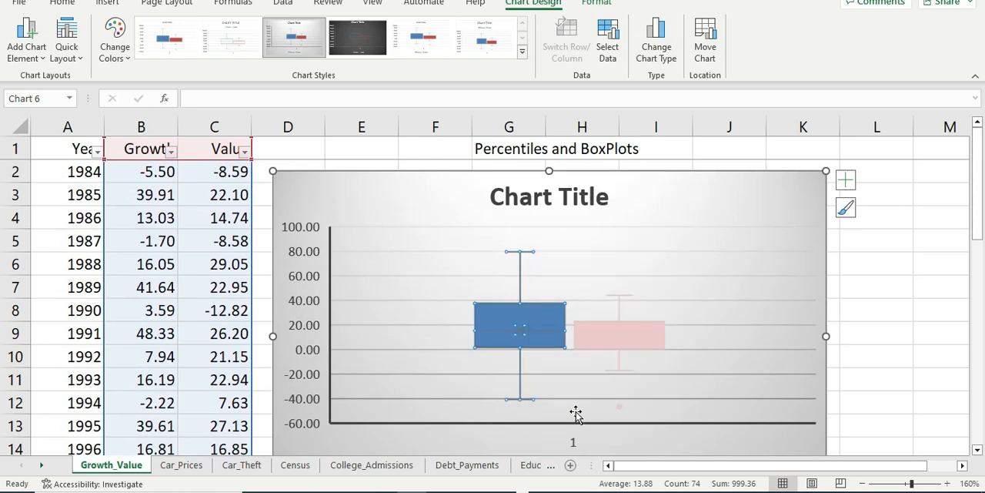
click(625, 330)
right_click(627, 332)
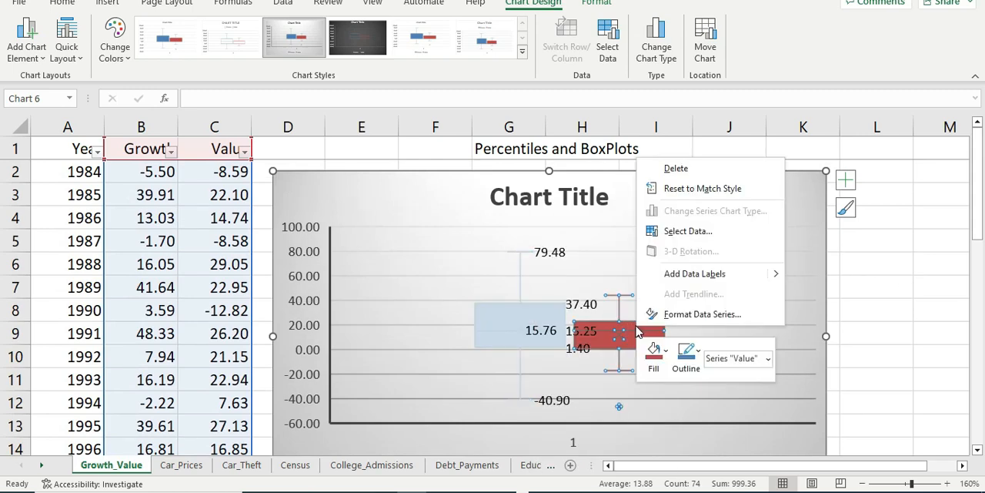
click(694, 274)
click(798, 275)
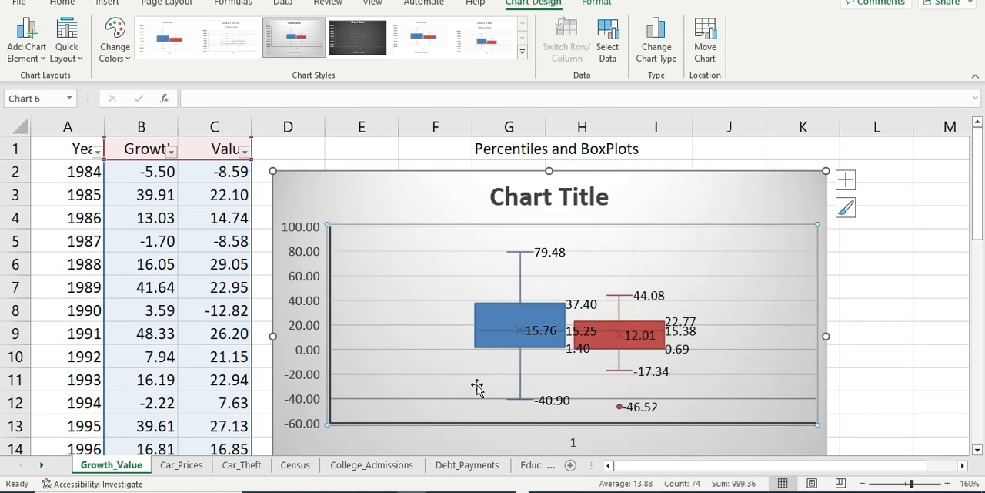
click(902, 327)
Step: Replace the box plot's placeholder title with "Growth and Value"
click(563, 209)
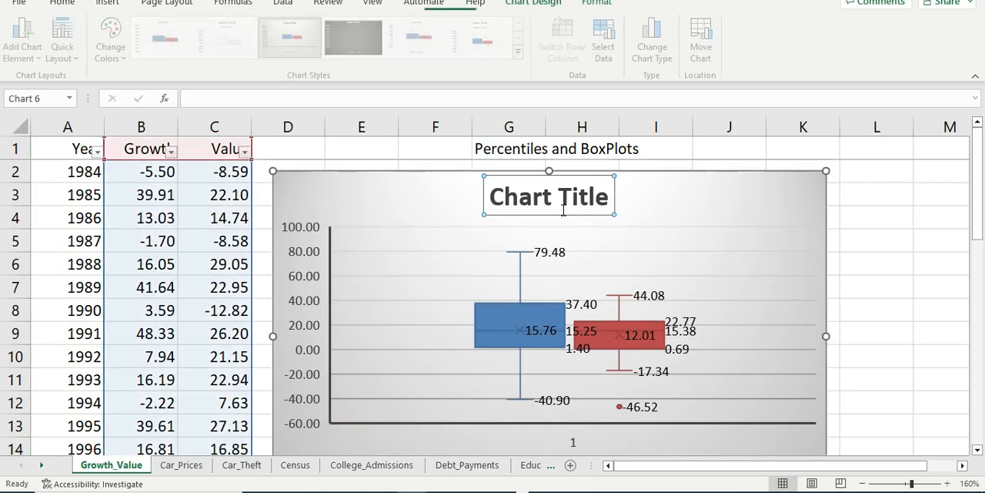
triple_click(590, 196)
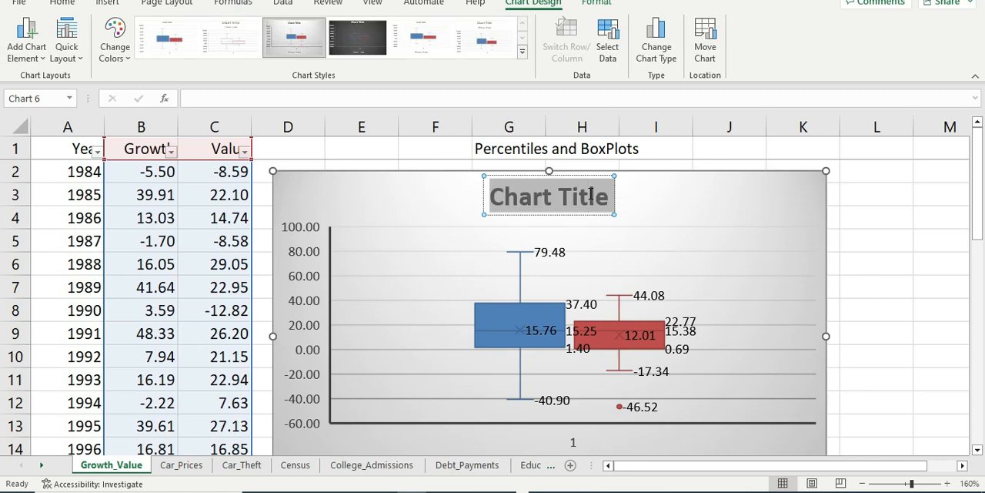
text(Growth)
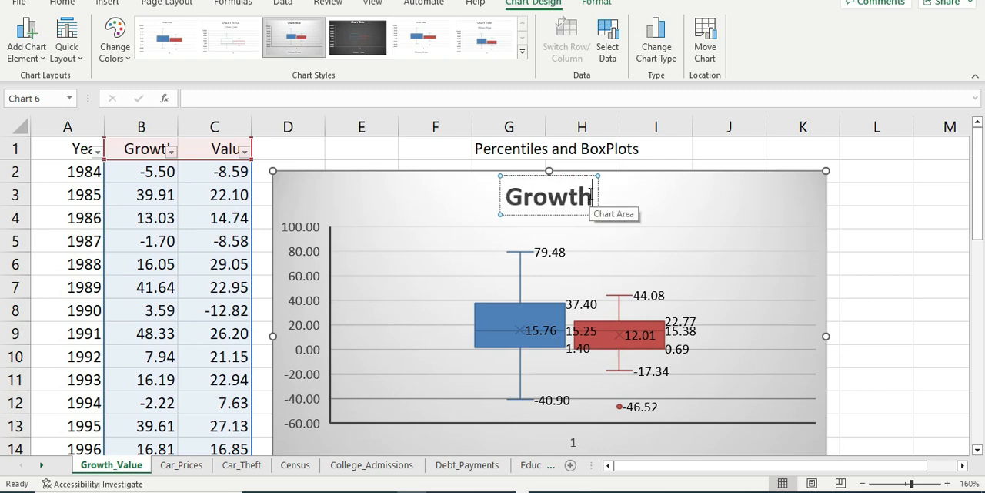
text( and value)
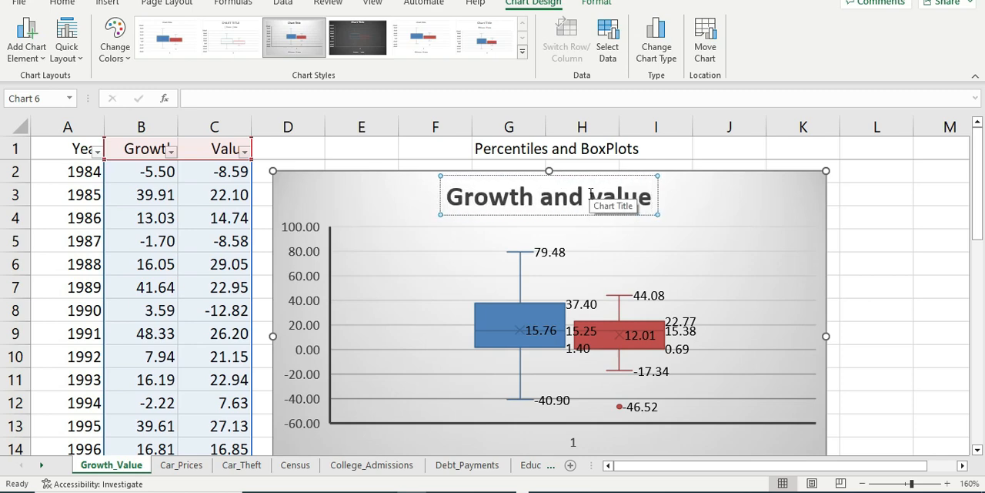
click(605, 196)
key(BackSpace)
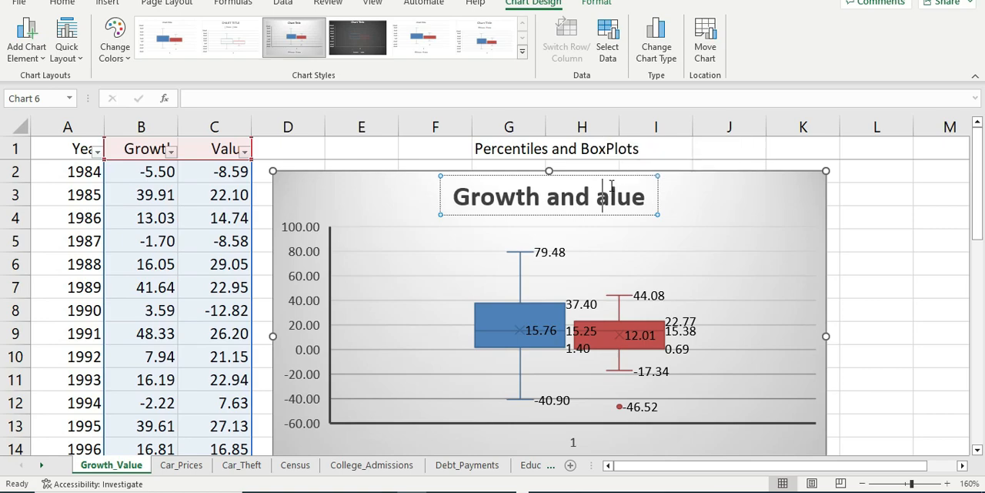
text(V)
click(896, 288)
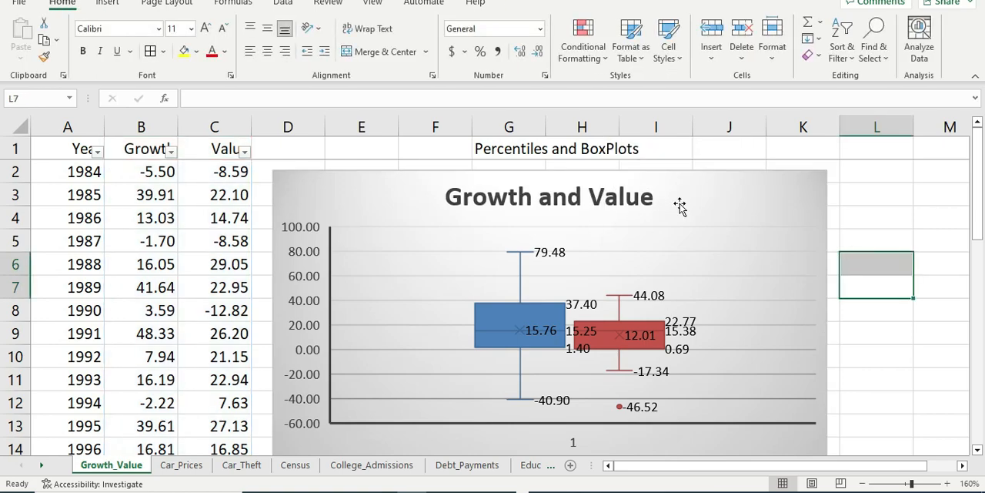
Step: Shift the box plot slightly closer to the Value column and the header row
scroll(716, 231, down, 1)
scroll(675, 231, up, 1)
drag(347, 198, 339, 195)
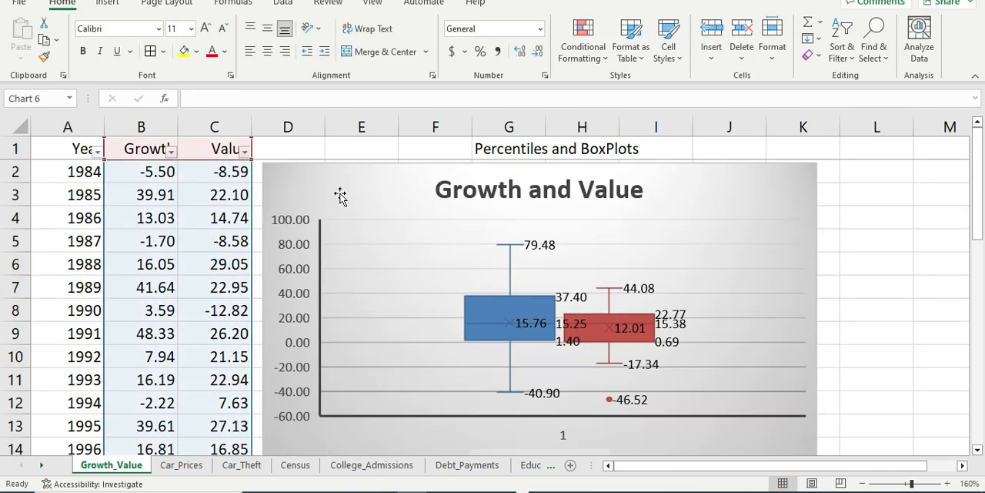
scroll(812, 291, down, 1)
scroll(859, 288, up, 1)
scroll(870, 279, down, 1)
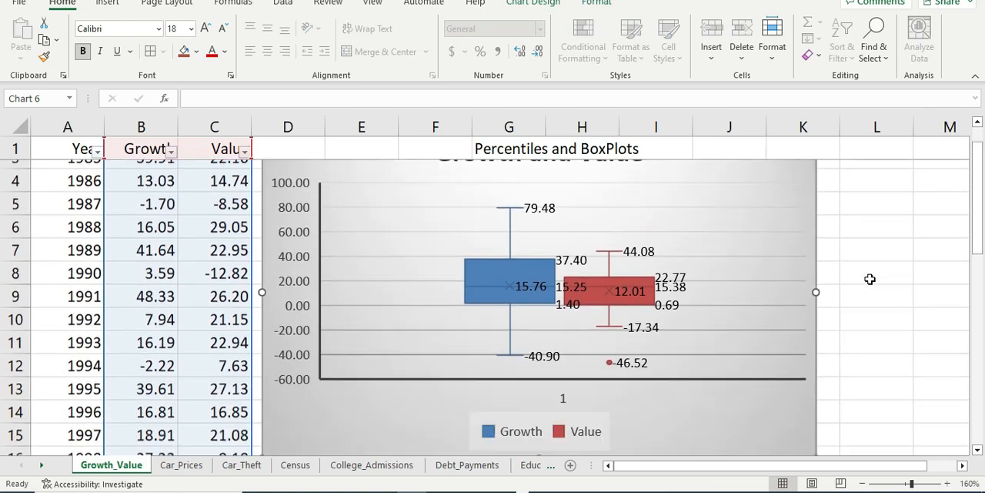
click(882, 257)
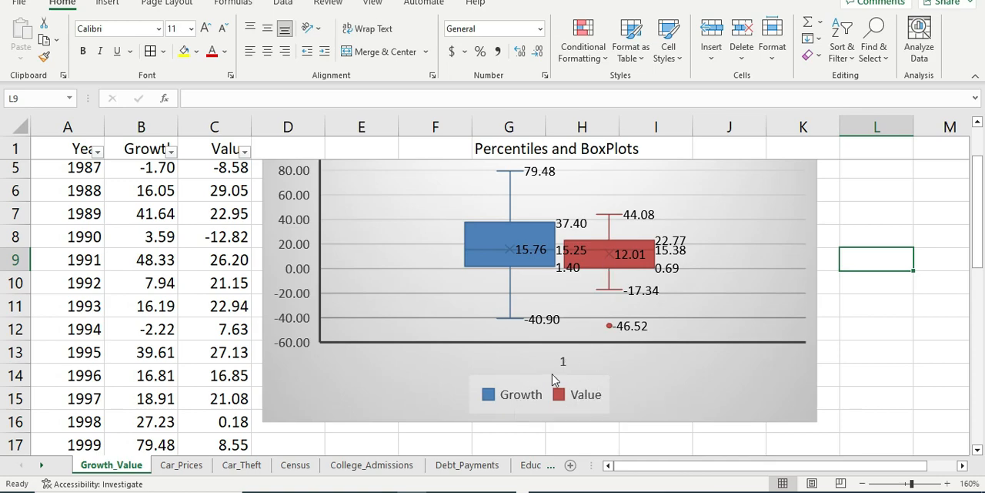
Step: Examine the whiskers, quartile and mean labels, and outlier point of the Growth and Value box plots
scroll(565, 365, up, 1)
scroll(567, 365, down, 1)
scroll(646, 366, up, 1)
scroll(649, 367, down, 1)
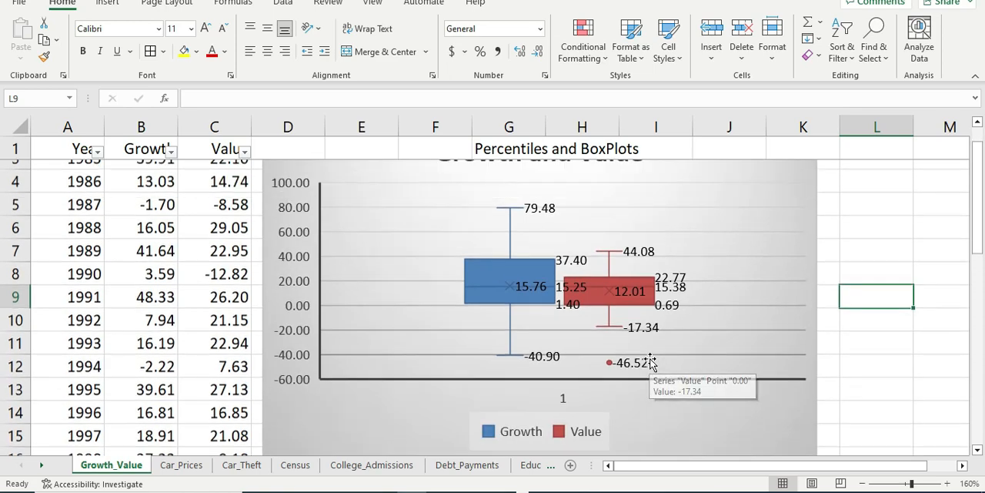
scroll(670, 354, up, 1)
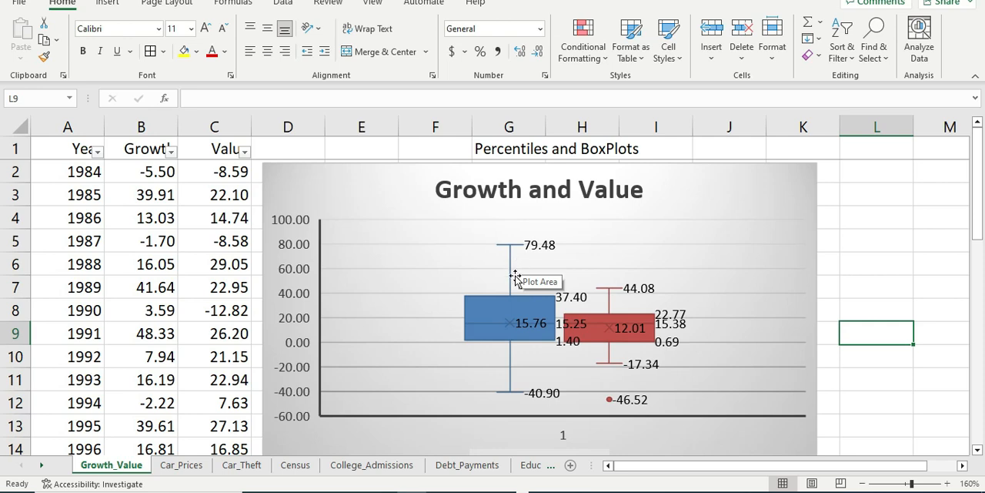
mouse_move(517, 324)
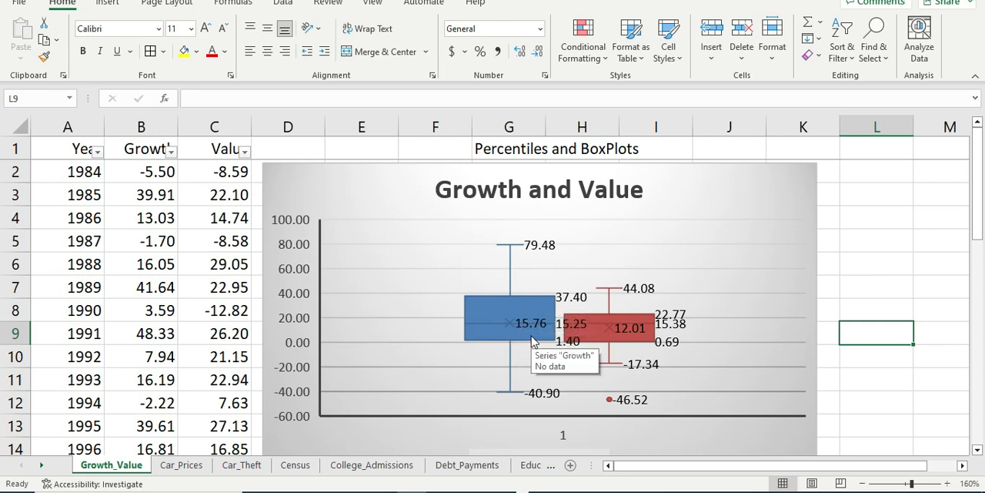
mouse_move(533, 337)
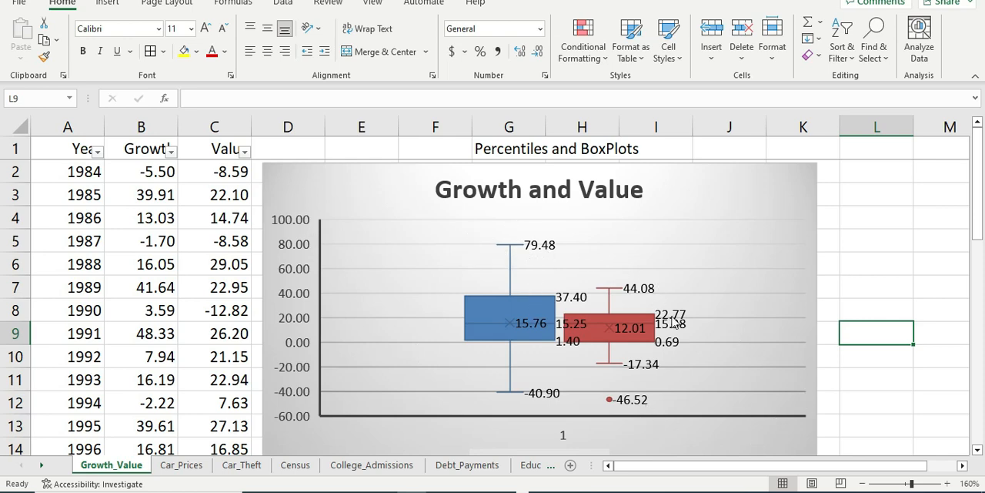
click(848, 241)
click(839, 287)
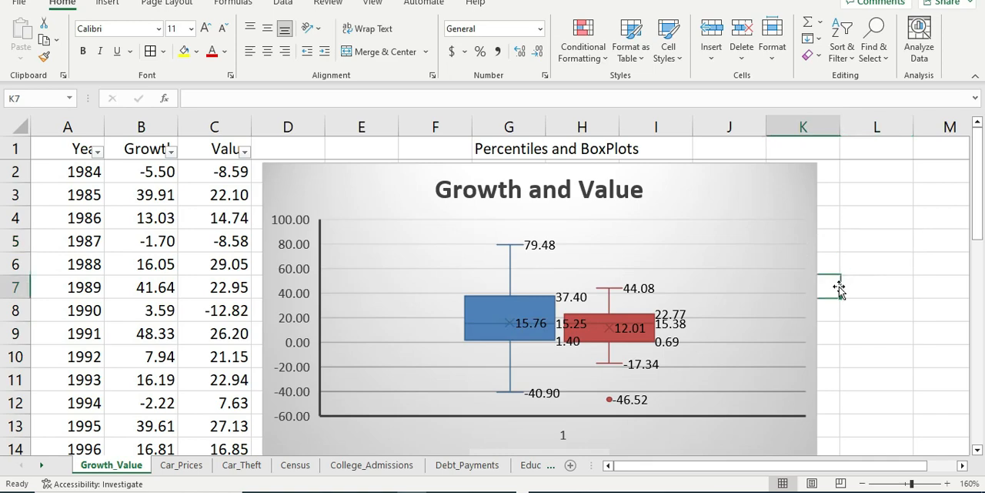
click(886, 214)
click(838, 316)
click(849, 292)
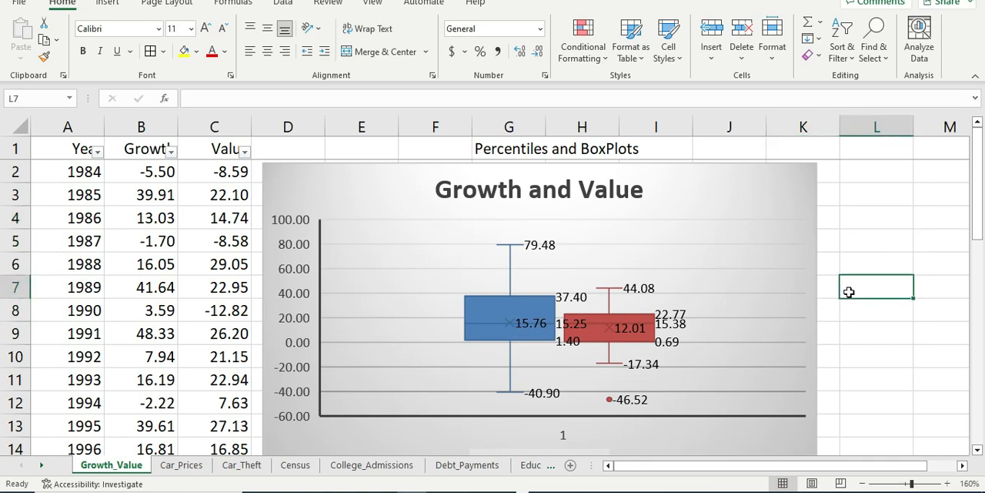
scroll(849, 292, down, 1)
scroll(849, 291, up, 1)
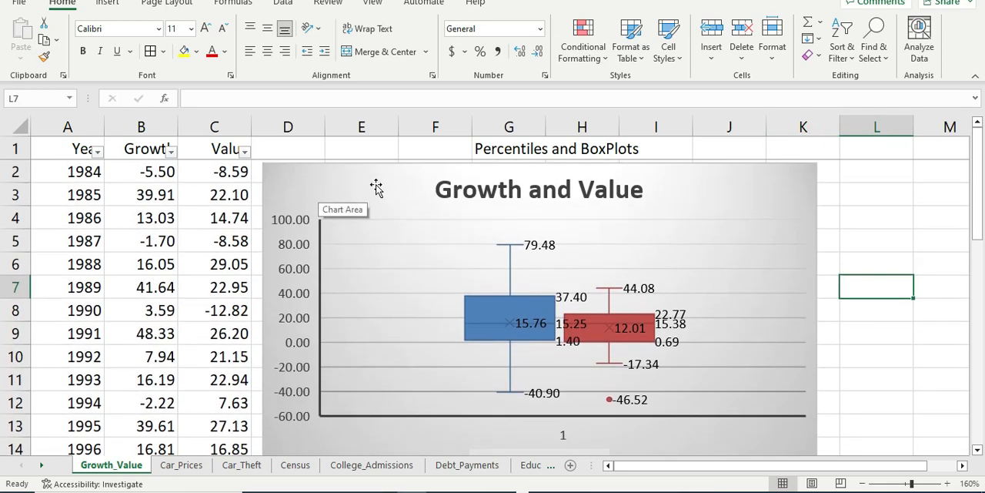
click(873, 216)
click(839, 279)
click(849, 256)
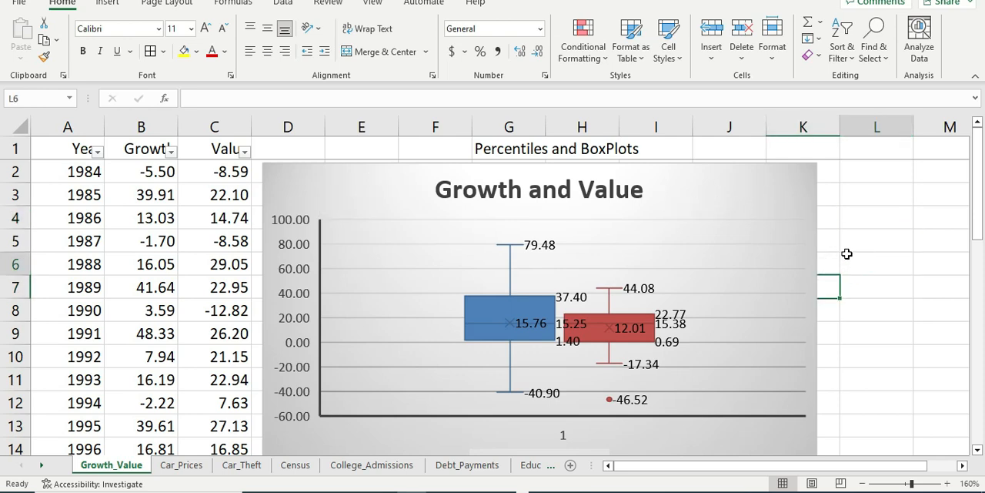
click(852, 220)
click(861, 253)
click(866, 260)
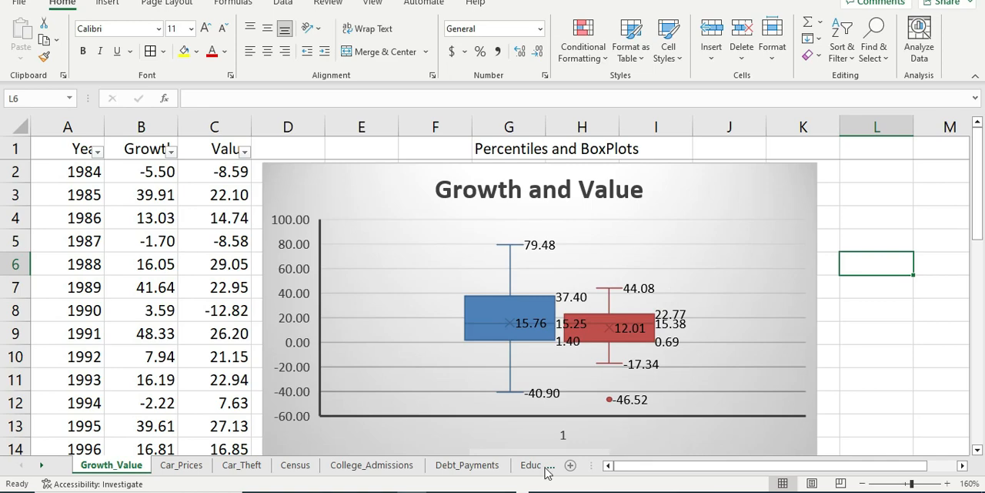
Step: Launch RStudio to continue with the Growth and Value data there
key(super)
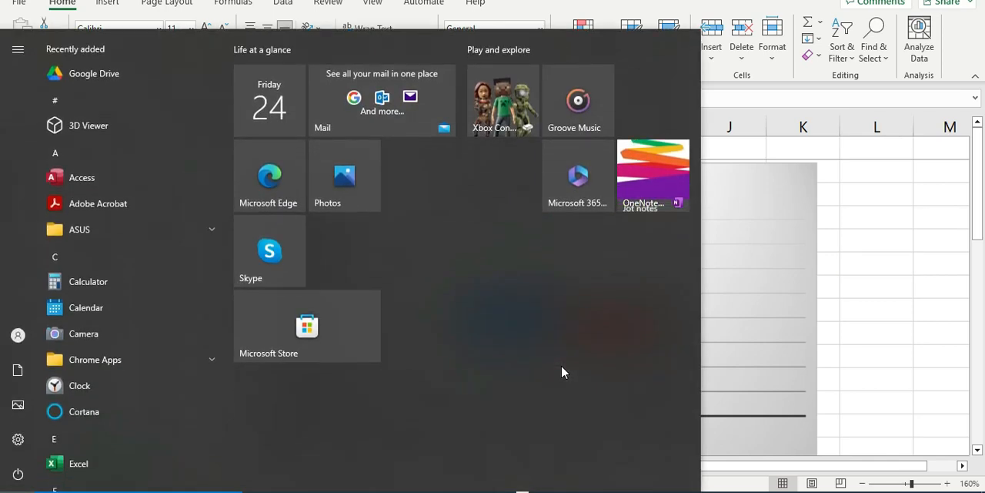
text(r)
click(124, 119)
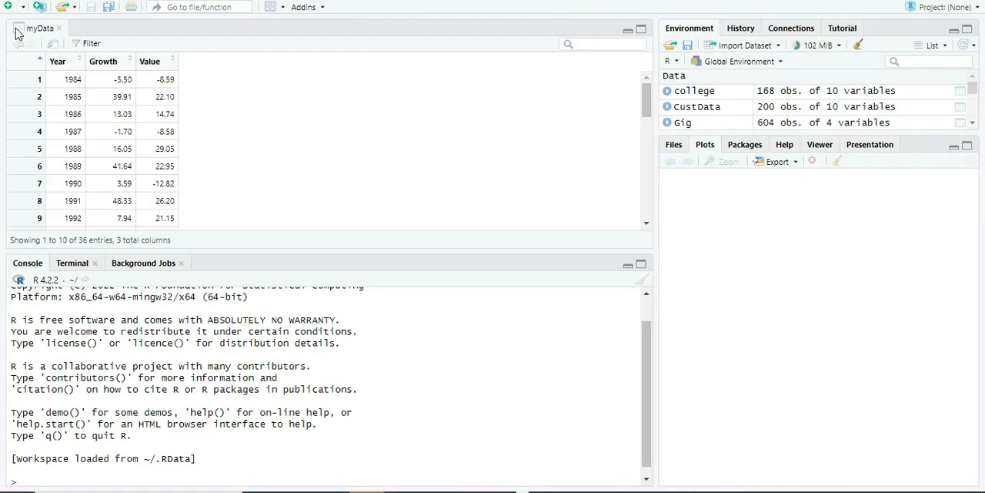
Step: Close the old myData view and choose the desktop workbook "R Chapter 3" for an Excel dataset import
click(58, 28)
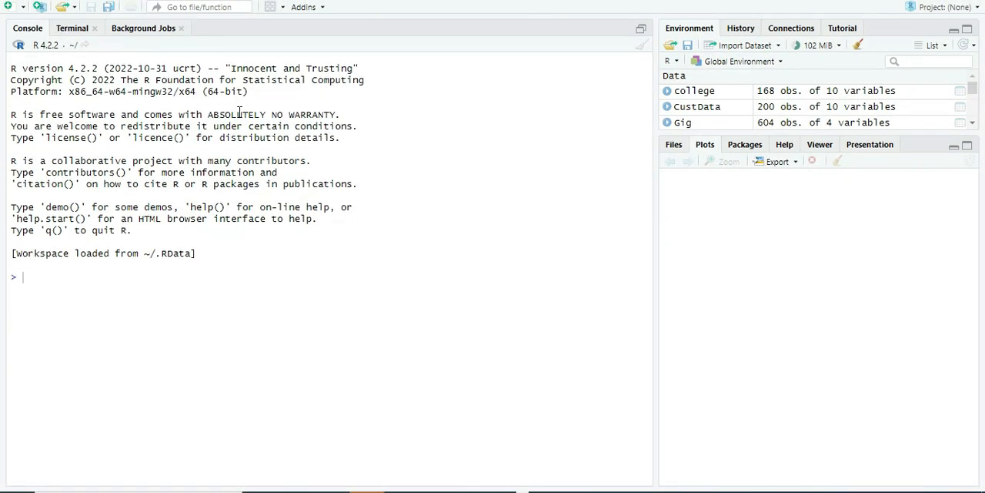
click(745, 45)
click(752, 108)
click(866, 98)
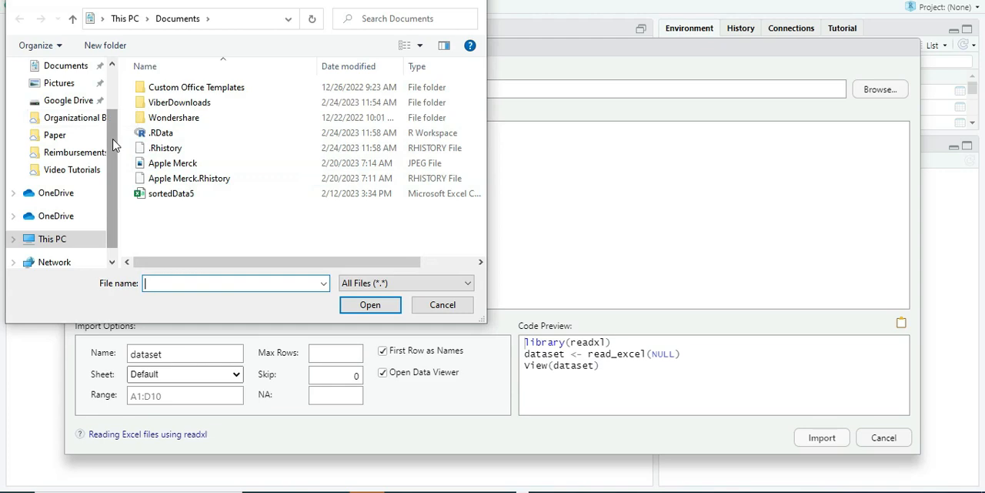
scroll(62, 108, up, 2)
click(55, 93)
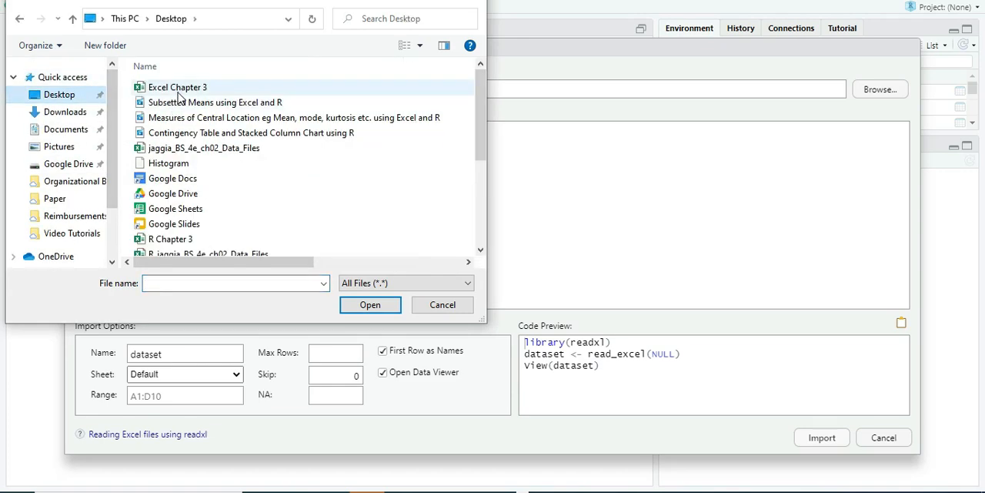
click(172, 241)
double_click(173, 242)
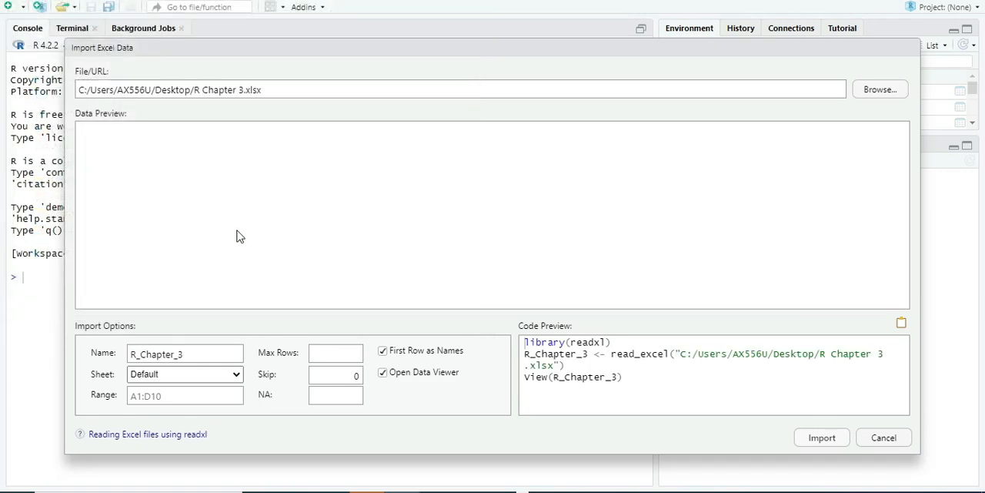
Step: Name the dataset myData and import it from the Growth_Value sheet
drag(207, 358, 2, 344)
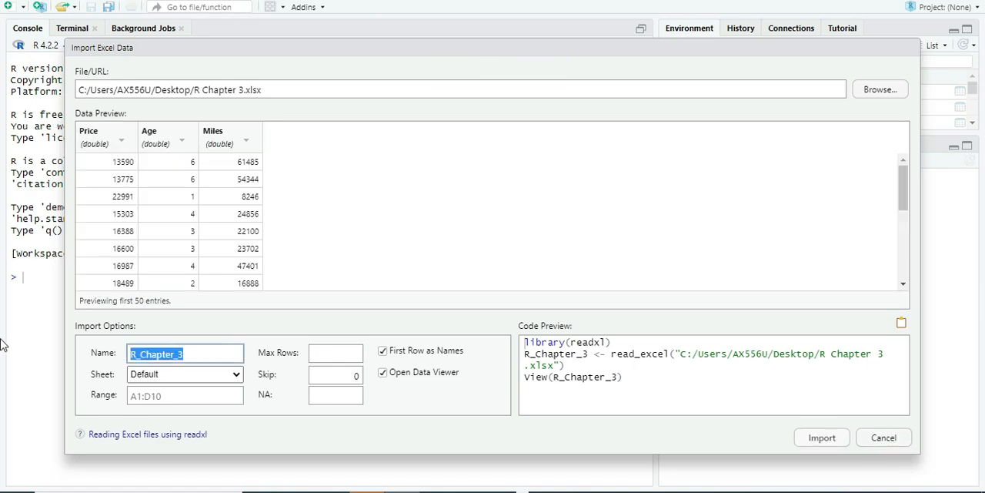
text(myD)
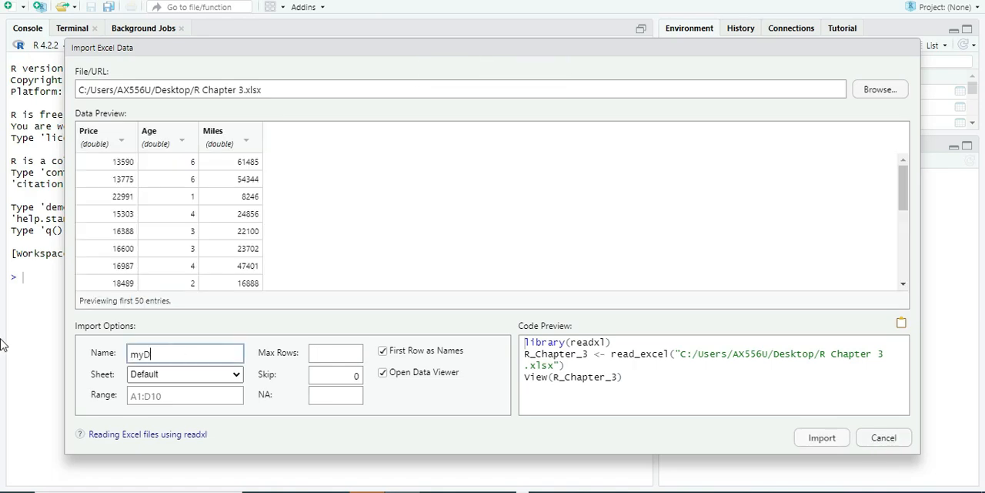
text(ata)
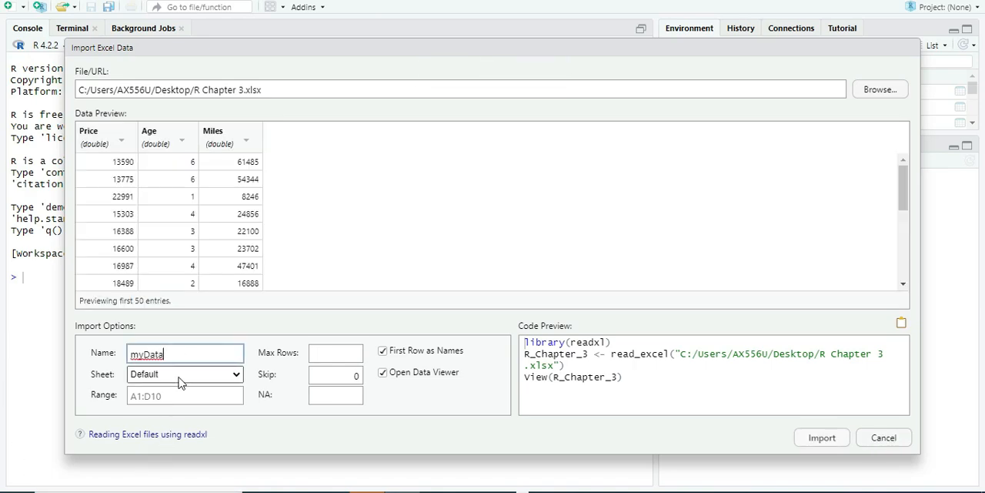
click(181, 375)
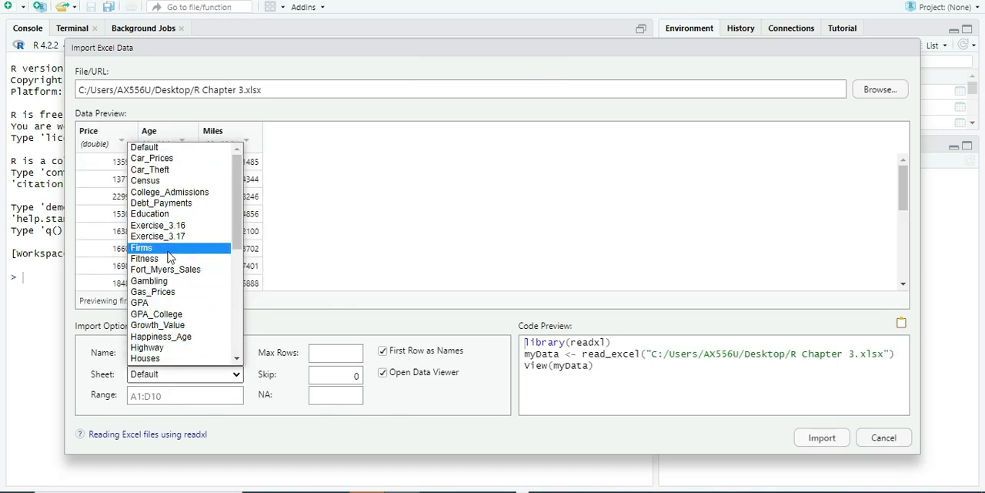
scroll(172, 245, down, 8)
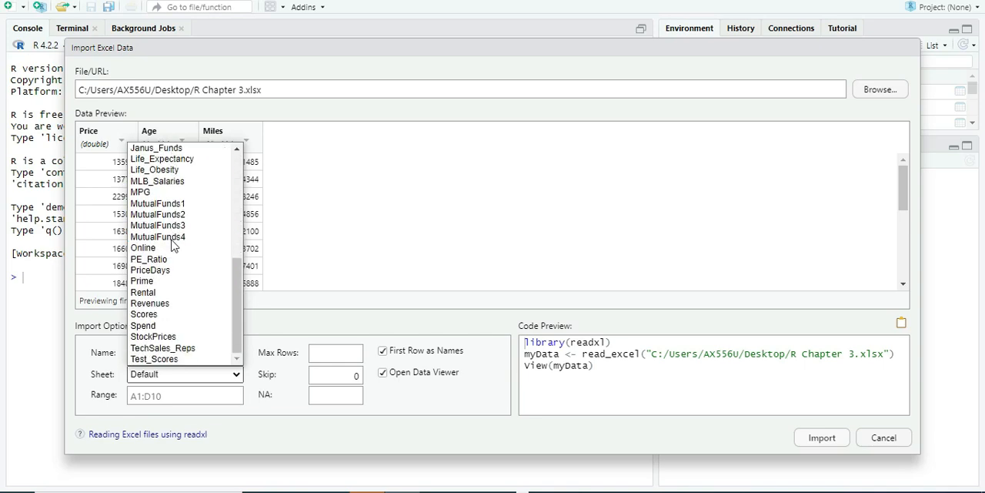
scroll(185, 324, up, 8)
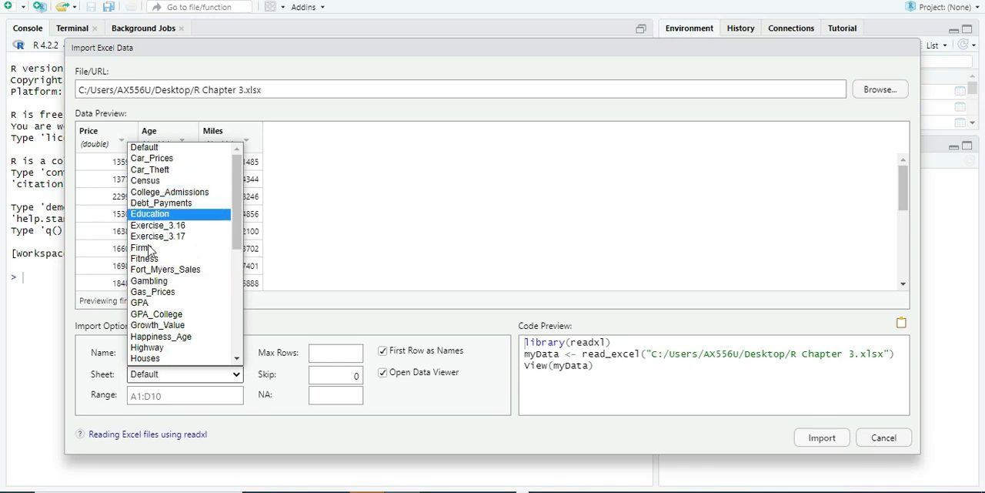
click(147, 324)
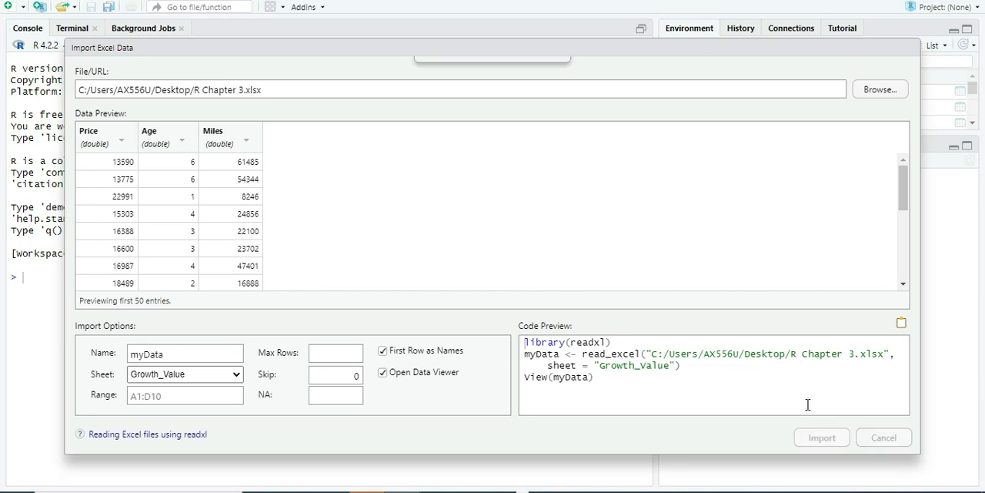
click(822, 438)
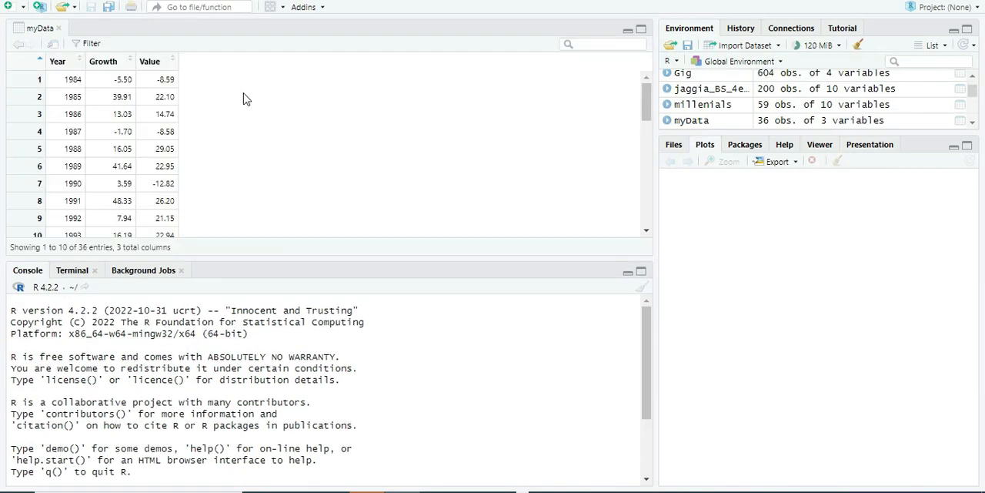
Step: Start a boxplot() command in the console with myData$Growth and myData$Value as its data
scroll(299, 177, down, 4)
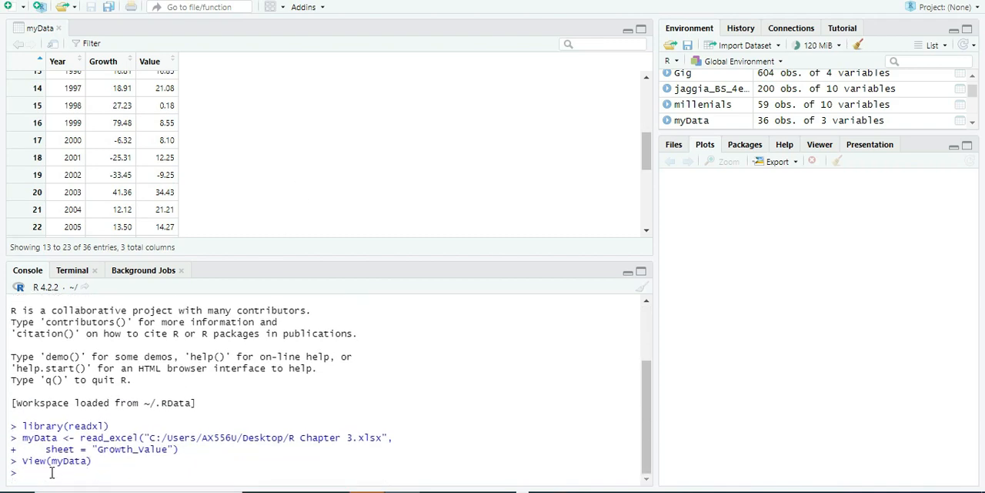
text(boxplot)
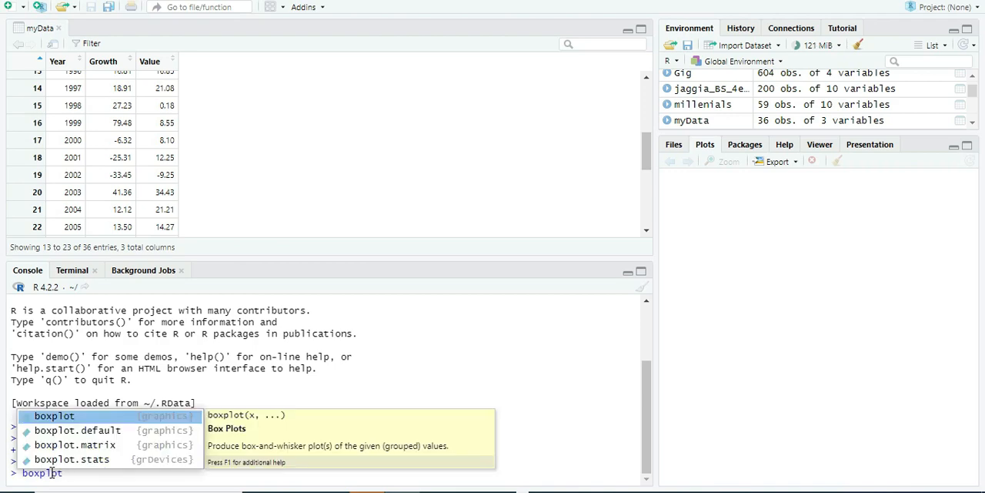
text(()
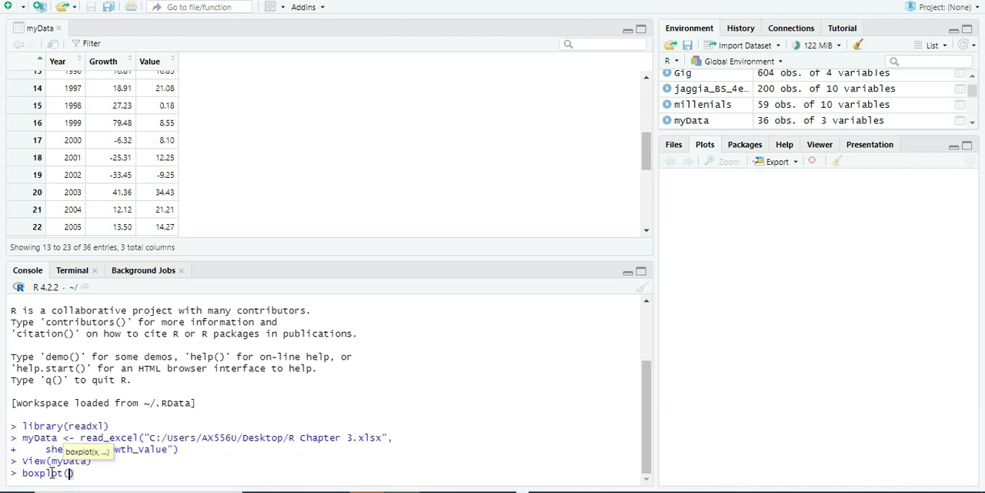
text(myData$)
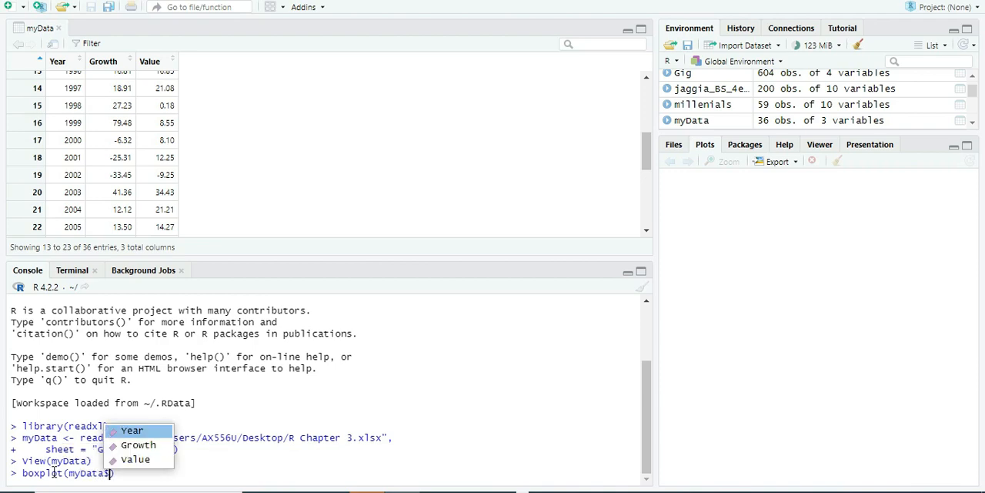
click(140, 445)
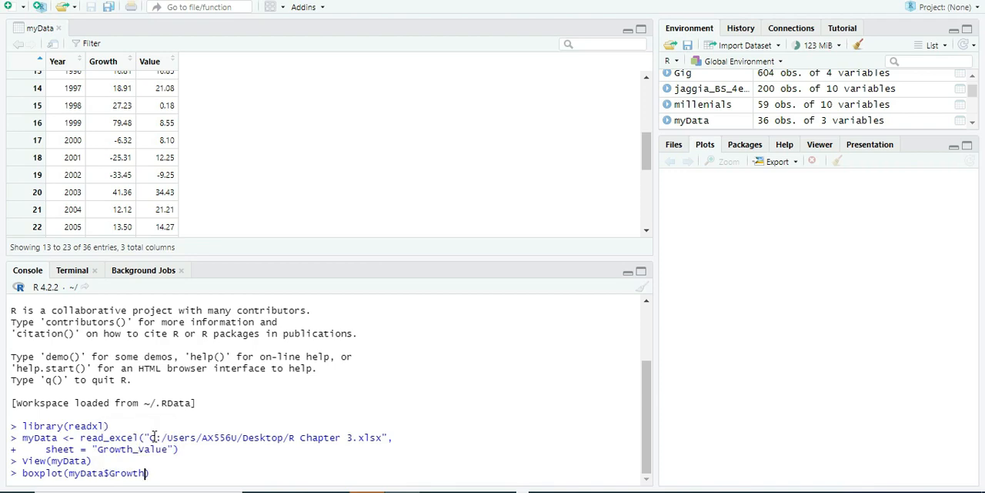
text(,)
text(myData$)
key(BackSpace)
text($)
click(226, 457)
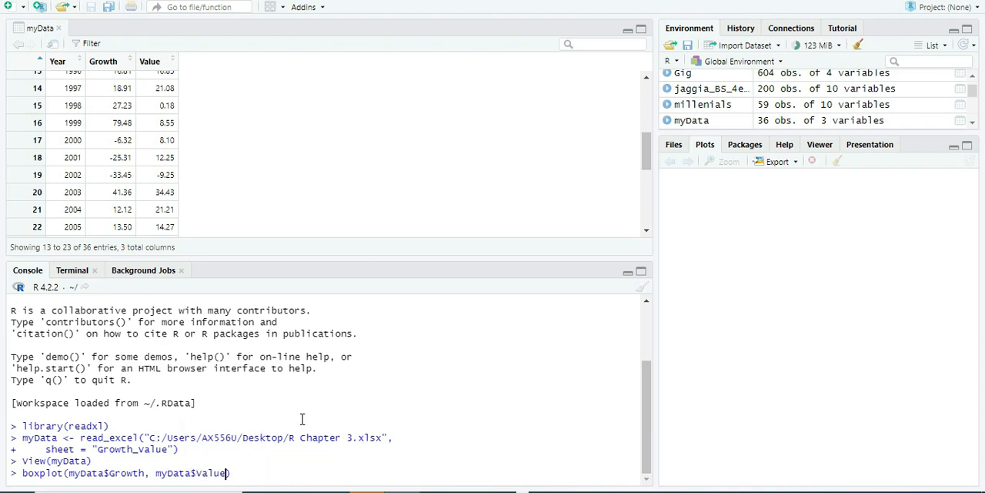
Step: Add the main title "Boxplots for Growth and Value" to the boxplot command
text(main)
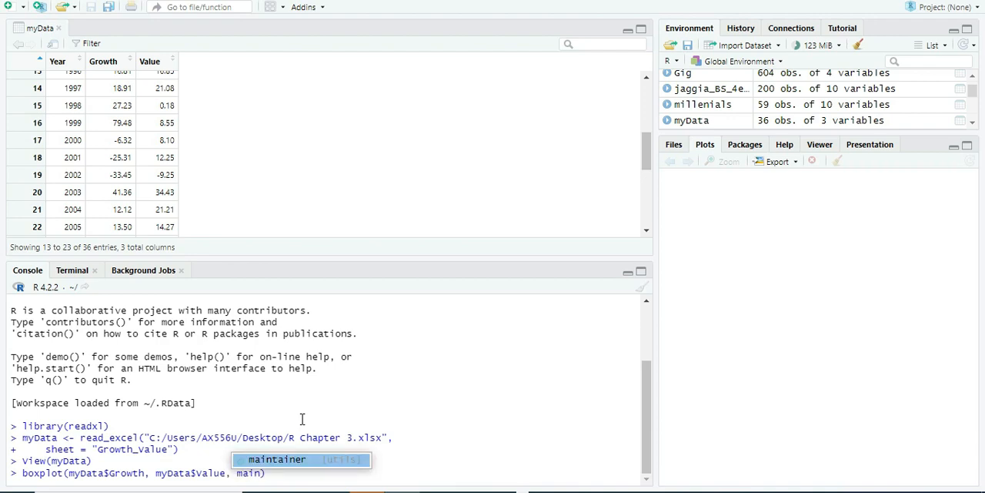
text(=)
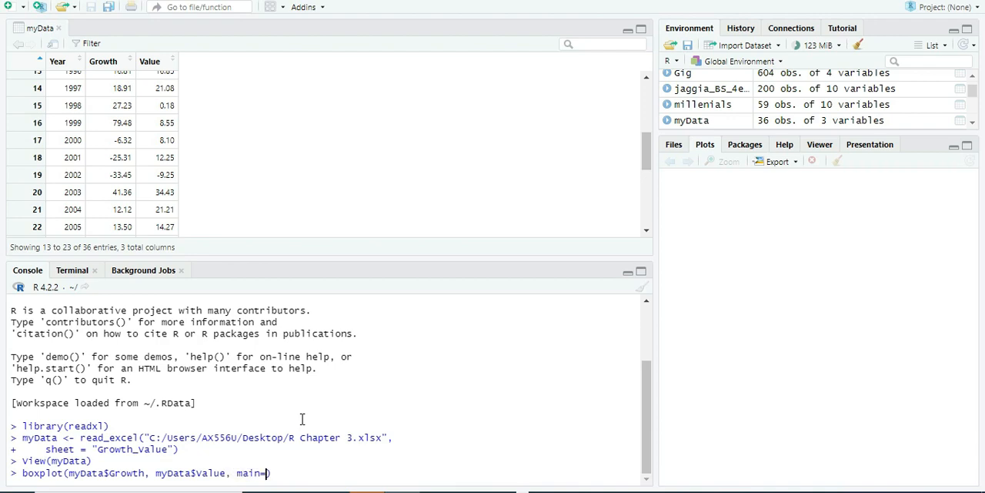
text("")
text(Boxp)
text(lots for )
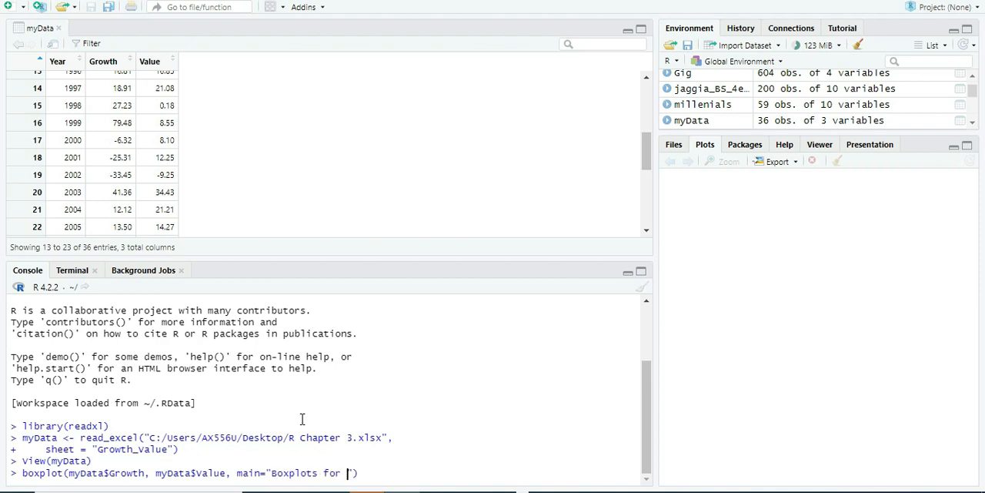
text(Growth and Value)
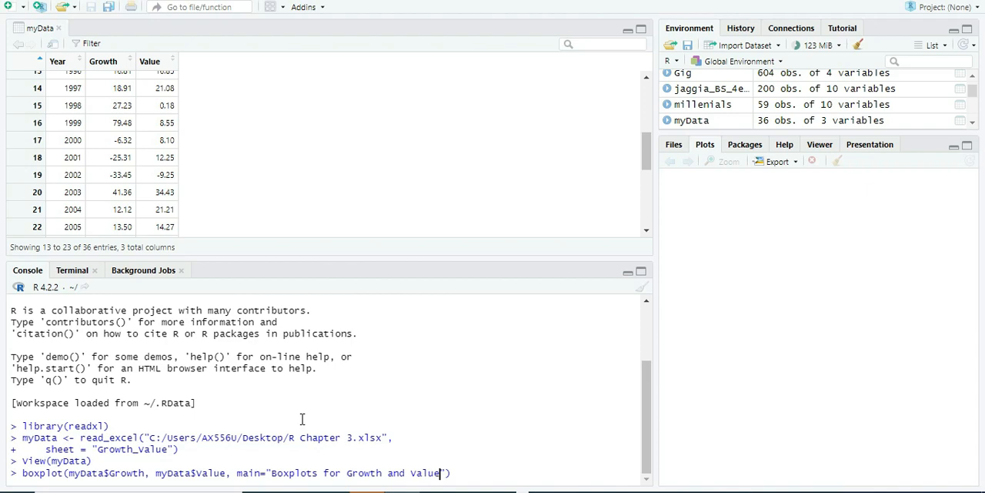
Step: Add the xlab argument "Annuela returns. 1984-2019(in percentage)" to the boxplot command
text(, )
text(xlab)
text(=)
text("")
text(Annuela r)
text(eturn)
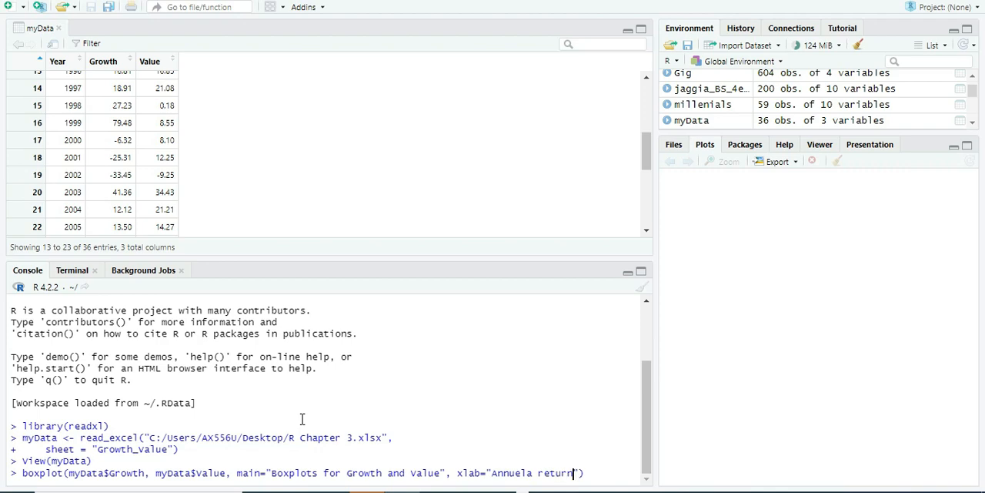
text(s)
text(. 1984 -2019)
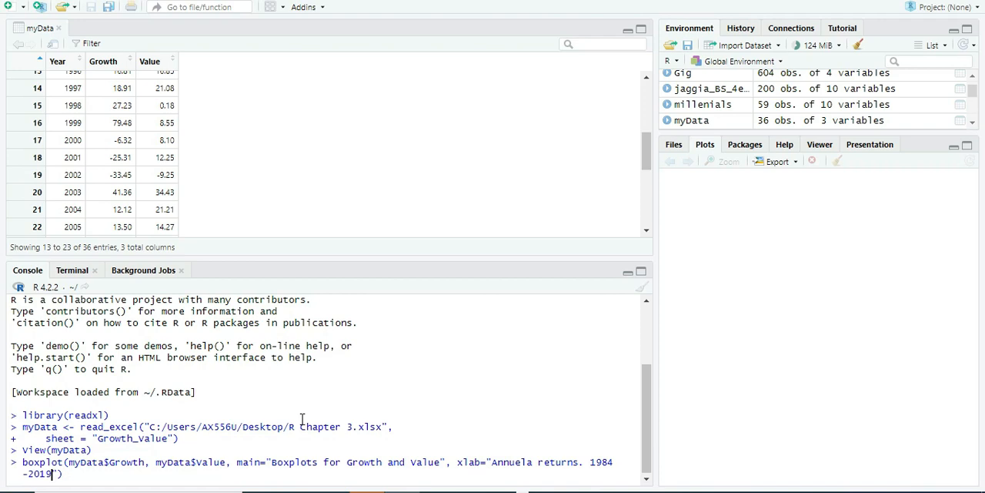
text(())
key(Left)
text(in)
text(rcentage)",)
Step: Label the two boxes by adding names=c("Growth","Value") to the boxplot command
text(name)
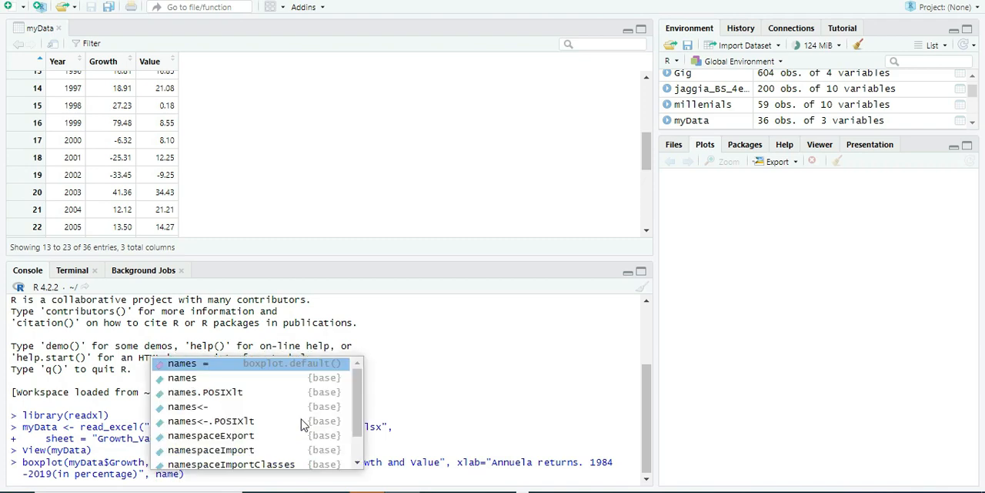
text(s=)
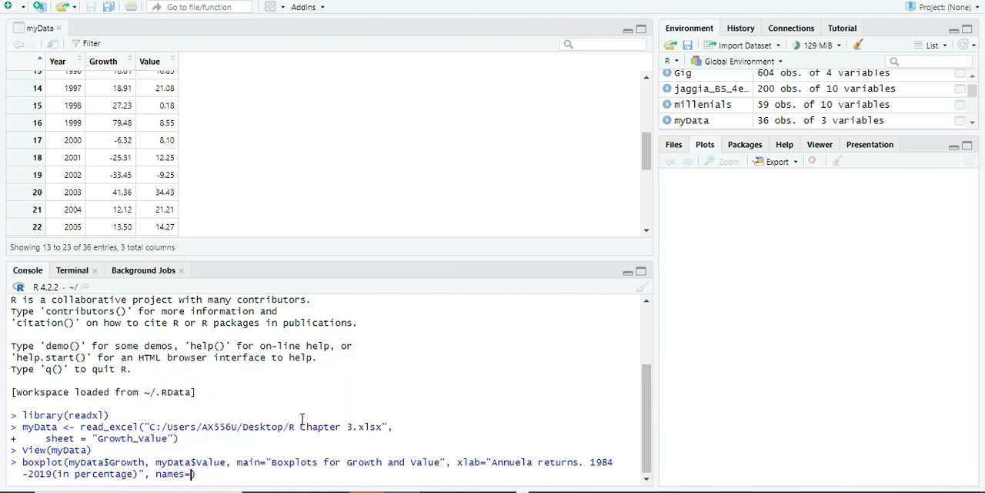
text(c)
text(()
text(")
text(Growth")
text(,)
text("")
text(Valu)
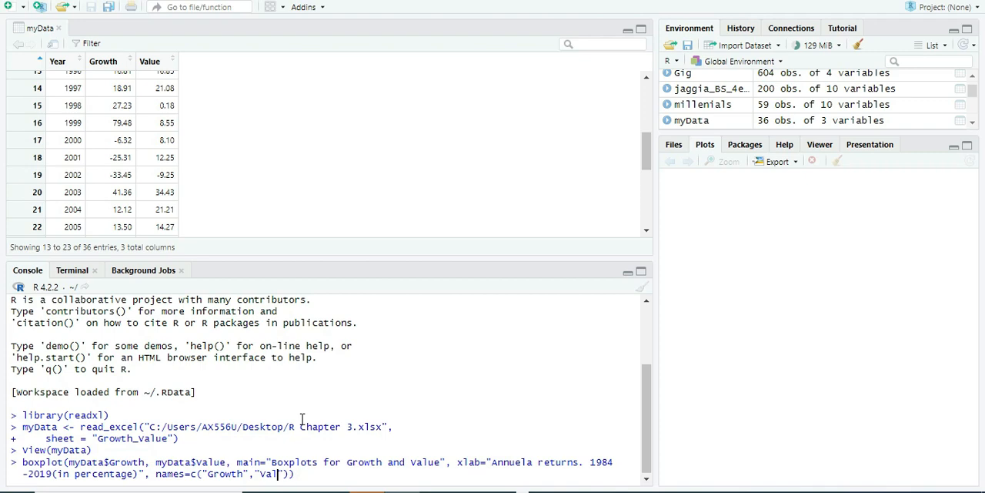
text(e,)
key(BackSpace)
key(BackSpace)
key(Right)
text(,)
key(BackSpace)
key(BackSpace)
key(Right)
Step: Complete the boxplot command with horizontal=TRUE and col="gold", and run it
text(, horizontal)
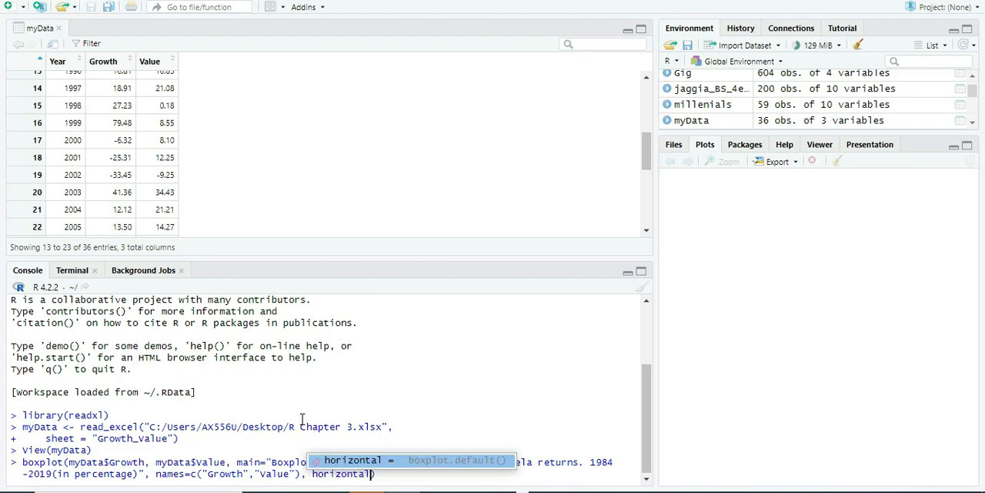
text(=)
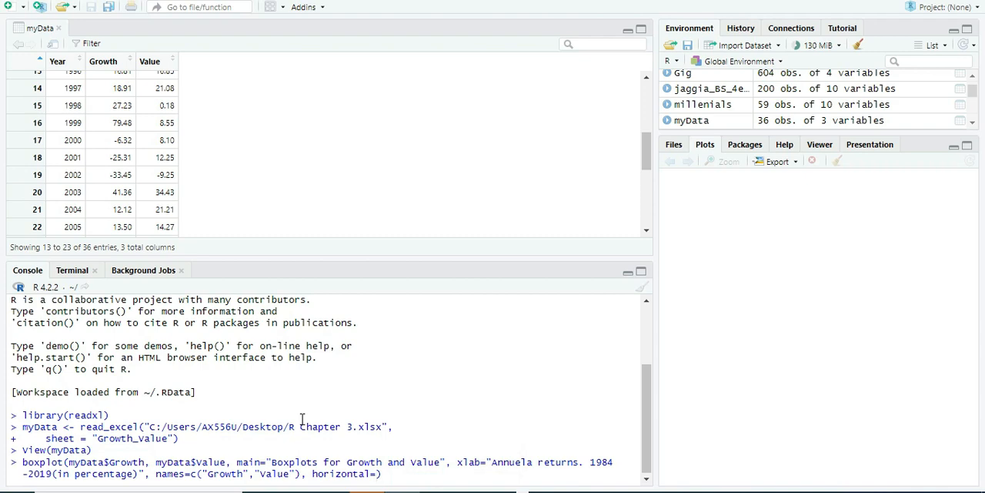
text(TRUE, )
text(col)
text(=)
text("")
text(gold)
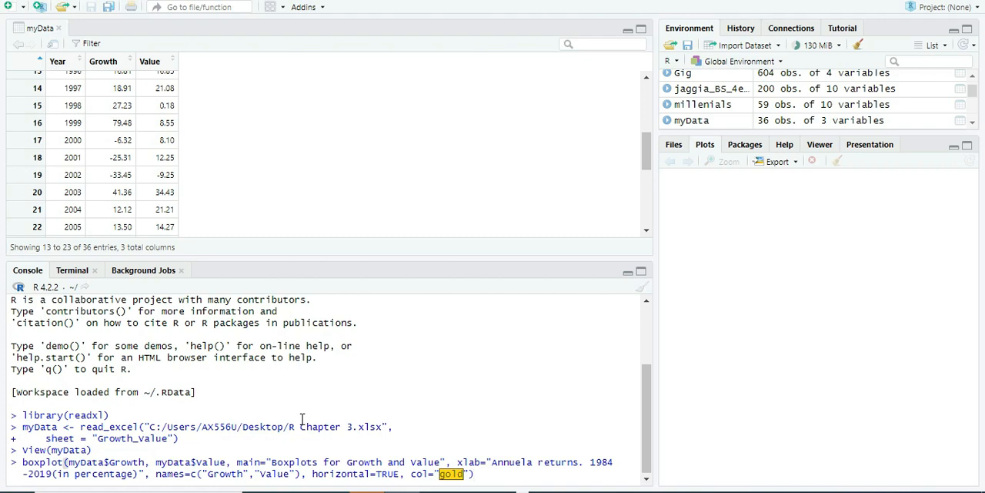
key(Return)
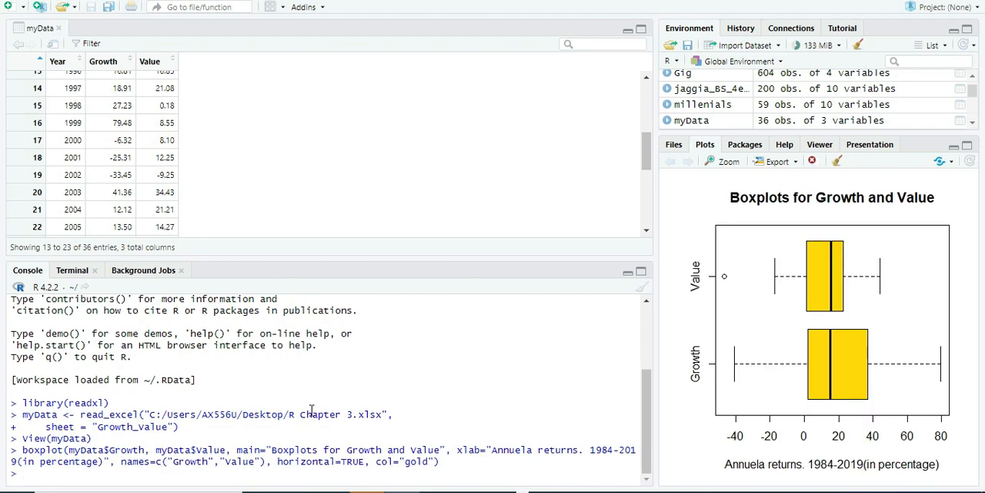
Step: Widen the plot area, start exporting the boxplot as a JPEG image, and name the file Boxplots
drag(654, 283, 460, 282)
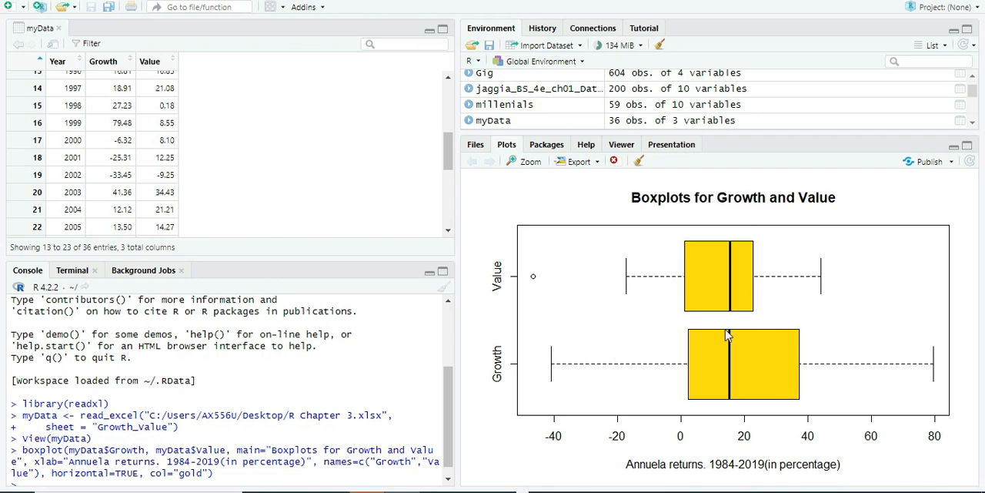
click(588, 163)
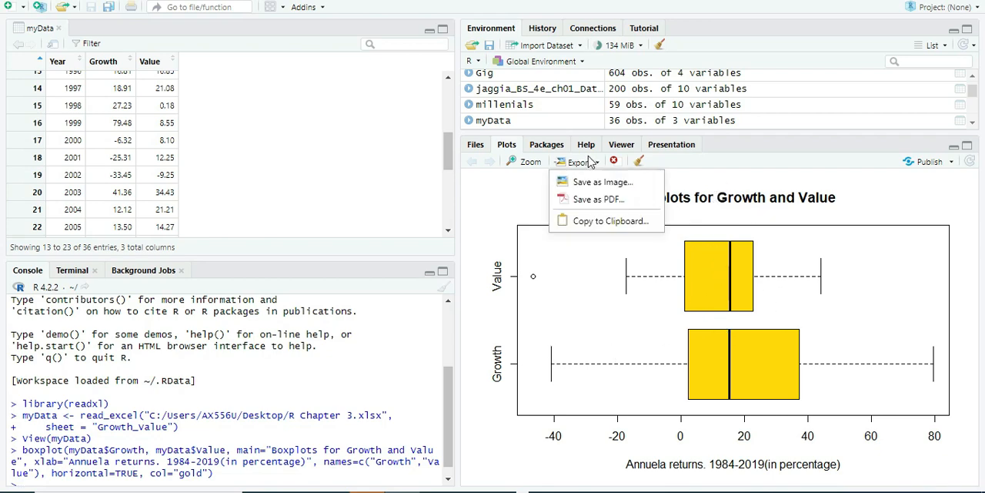
click(573, 189)
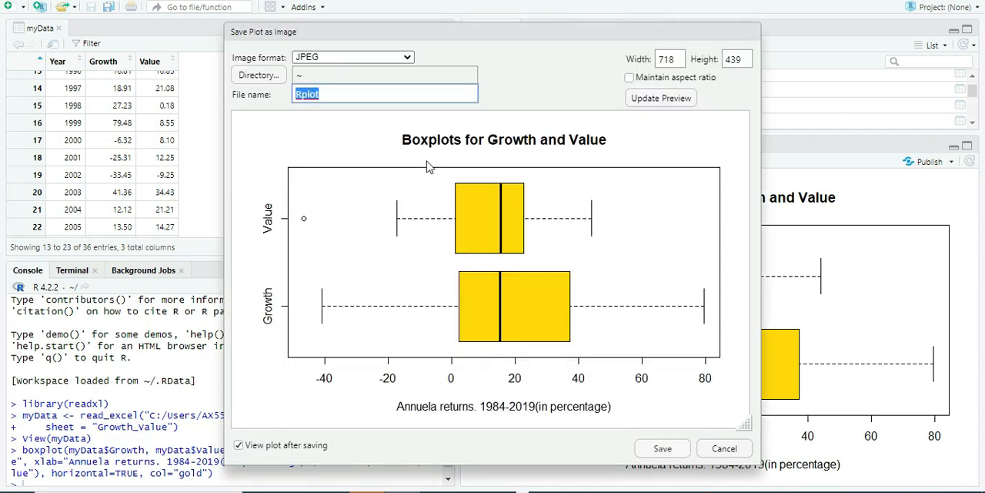
click(305, 75)
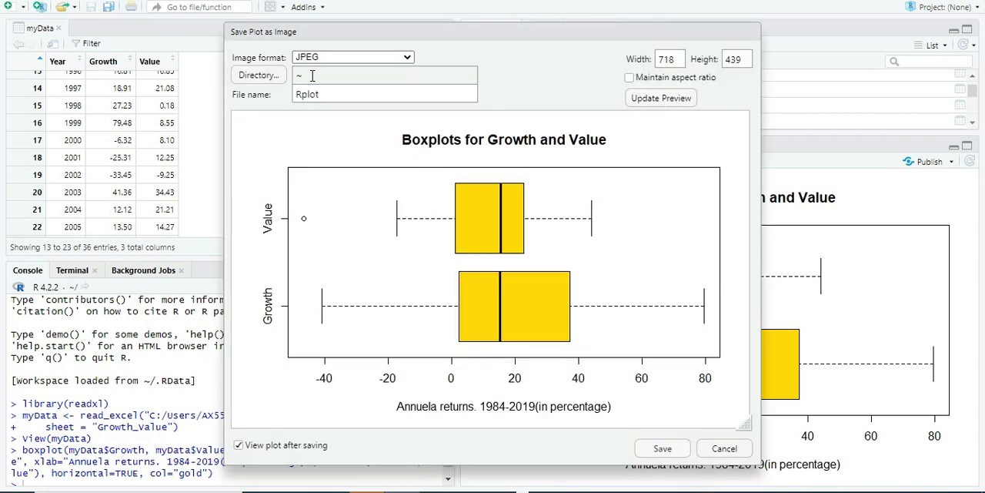
click(345, 96)
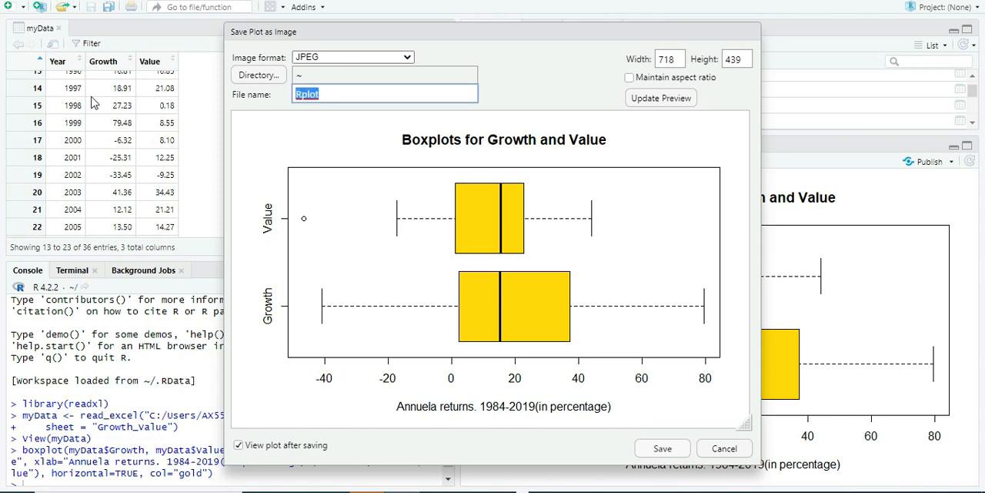
key(BackSpace)
text(Boxplots)
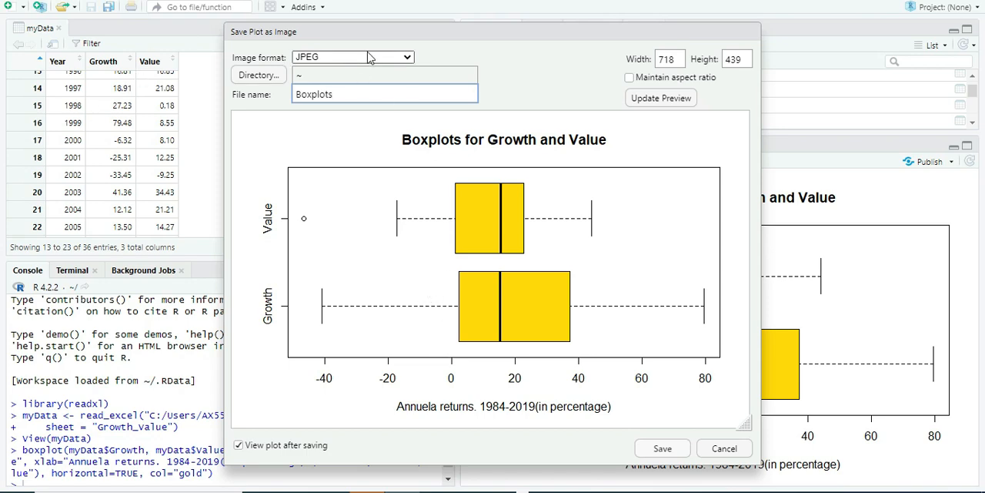
Step: Set the Desktop folder as the export directory and save the plot image
click(259, 76)
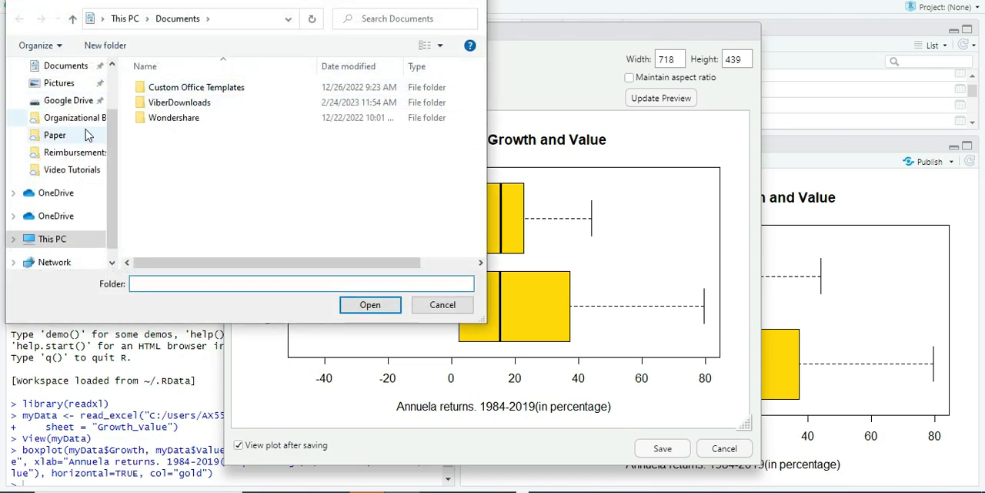
scroll(65, 100, up, 2)
click(62, 94)
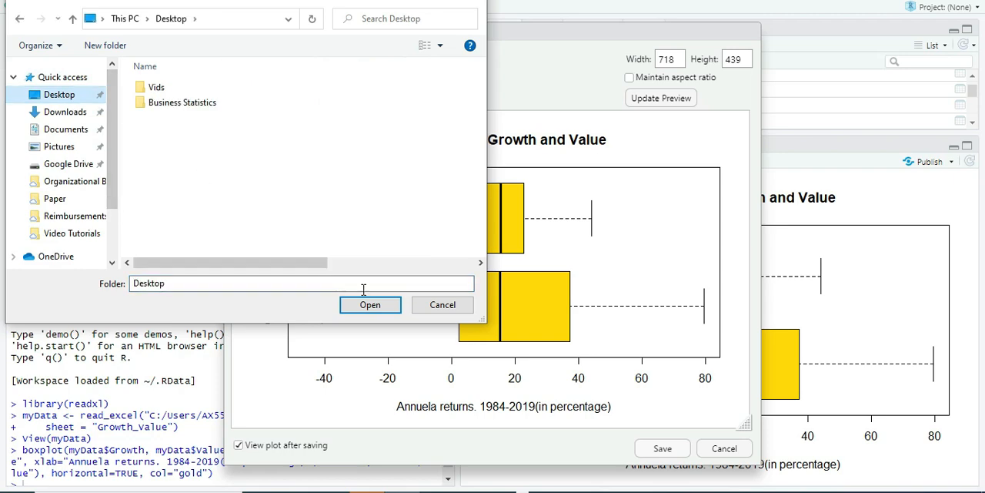
click(389, 305)
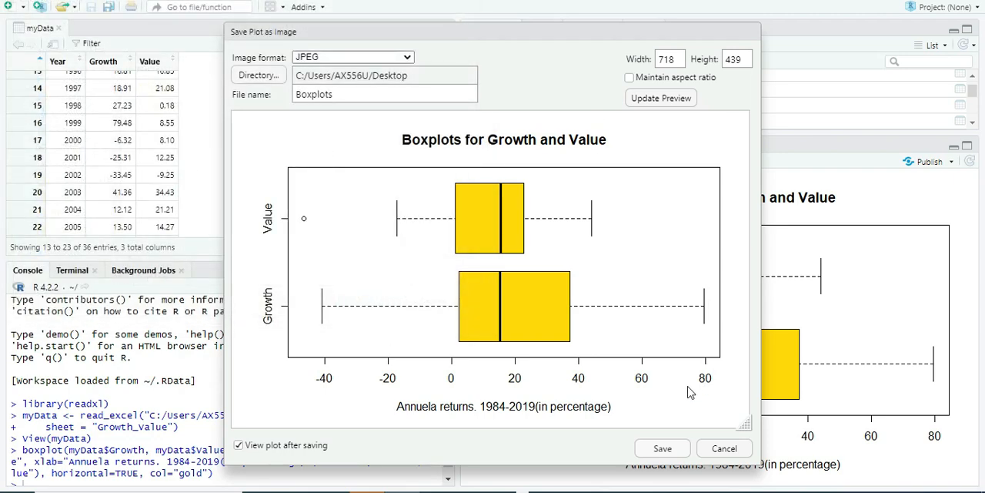
click(662, 448)
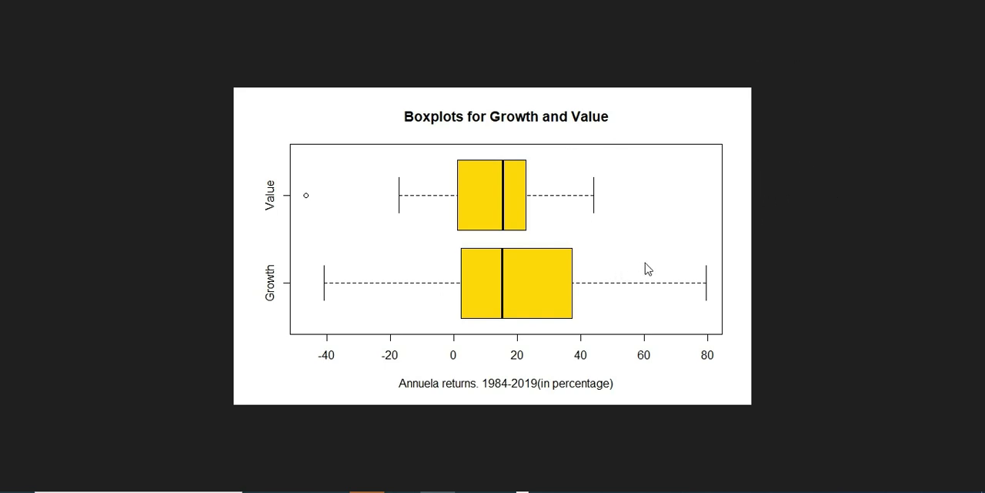
Step: Copy the exported boxplot image, switch to Excel, move the Growth and Value chart over columns A to F, and paste the image into the sheet
right_click(574, 222)
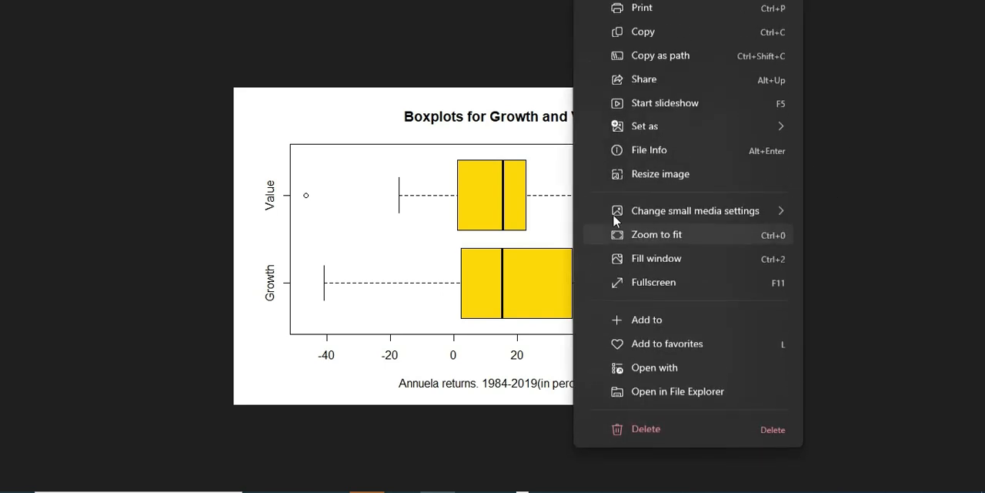
click(663, 36)
key(alt+Tab)
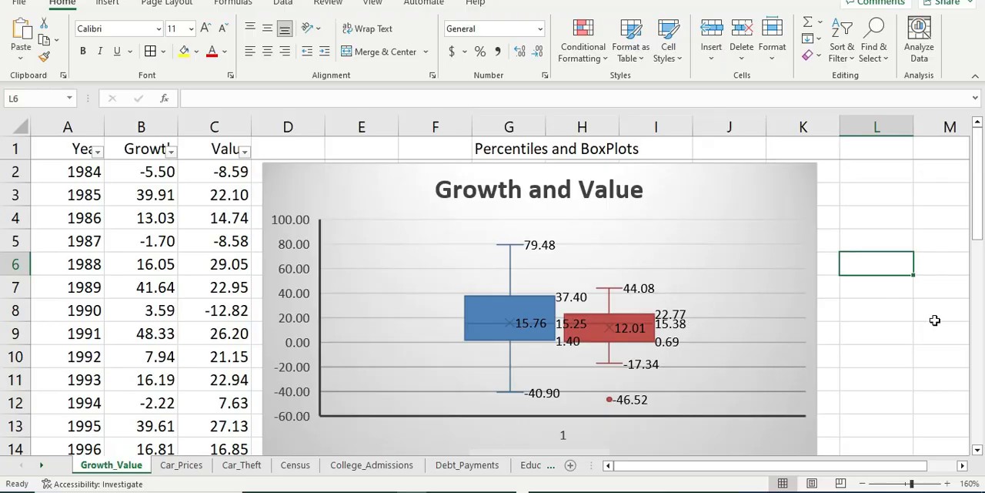
drag(329, 189, 115, 185)
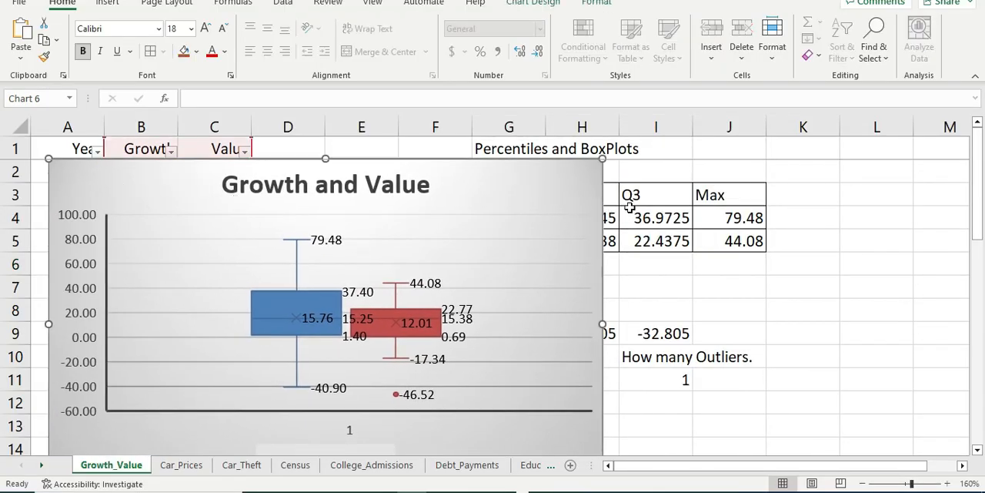
click(697, 282)
key(ctrl+v)
Step: Shrink the pasted boxplot picture and the Growth and Value chart, and arrange them side by side
drag(767, 324, 539, 192)
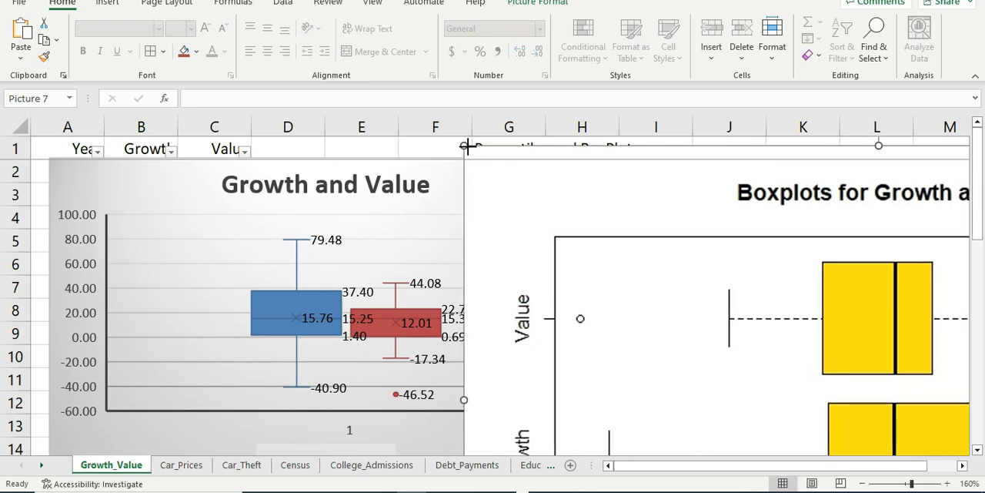
drag(469, 143, 652, 255)
click(528, 215)
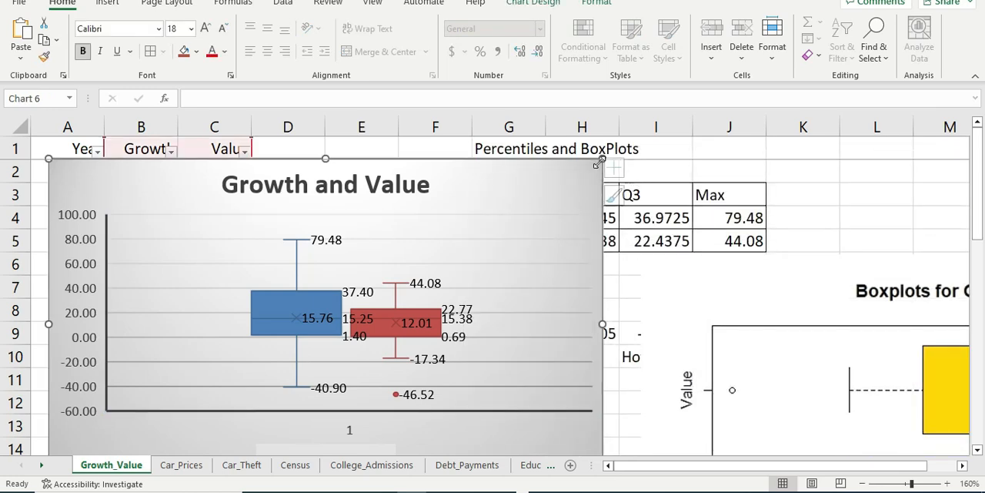
drag(602, 159, 441, 210)
drag(683, 320, 633, 188)
click(293, 328)
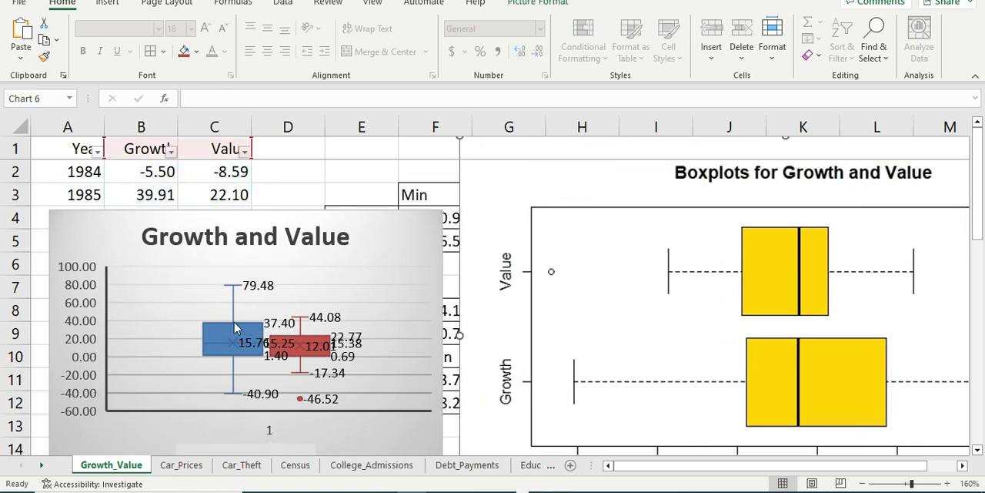
right_click(200, 262)
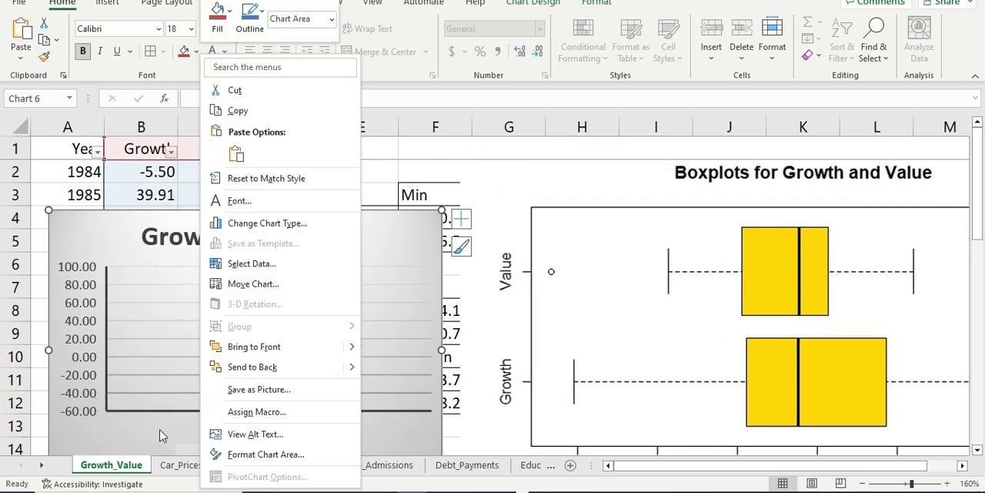
right_click(158, 429)
right_click(126, 317)
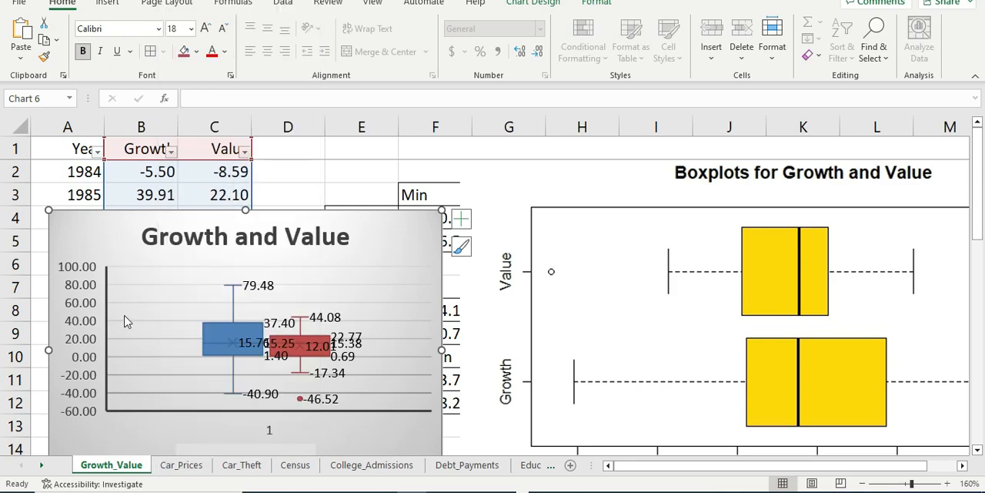
click(107, 438)
right_click(165, 421)
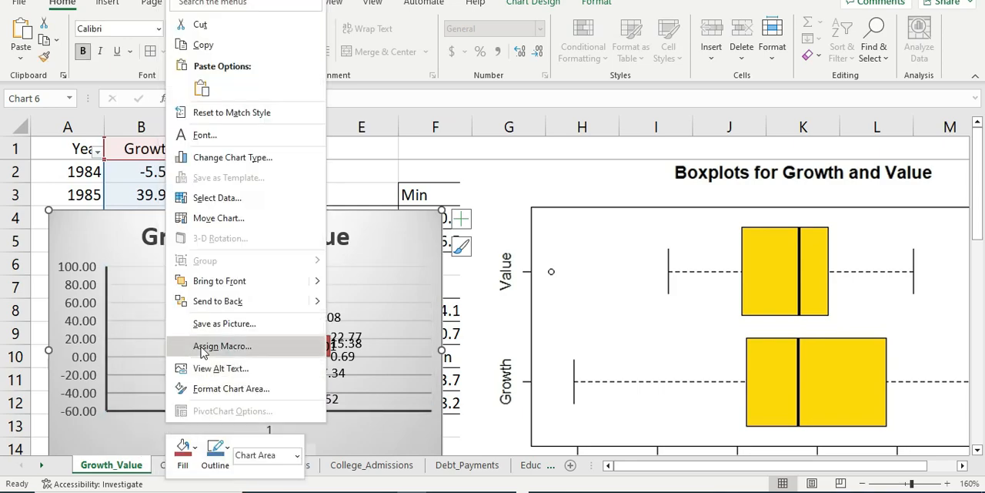
click(206, 198)
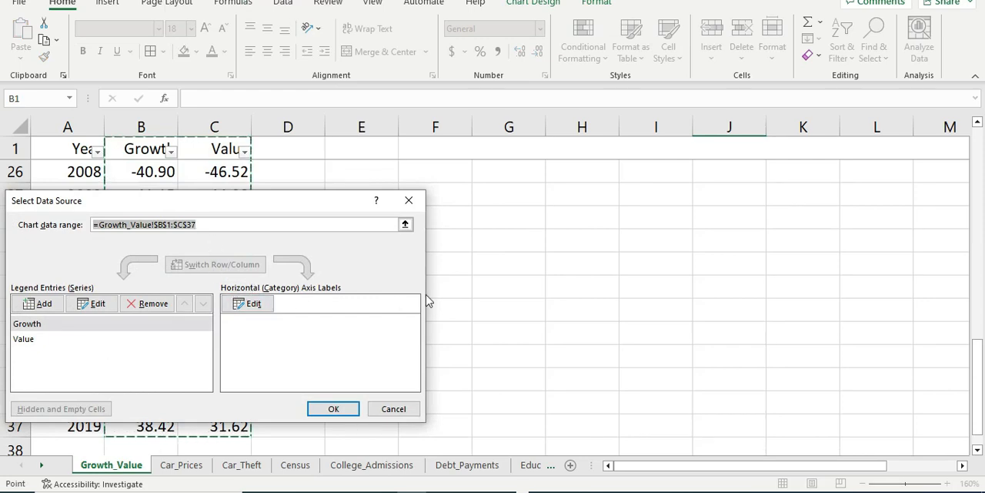
click(409, 200)
Step: Compare the quartiles, whiskers and outliers in the Excel box plot with those in the pasted R boxplot
scroll(388, 337, up, 3)
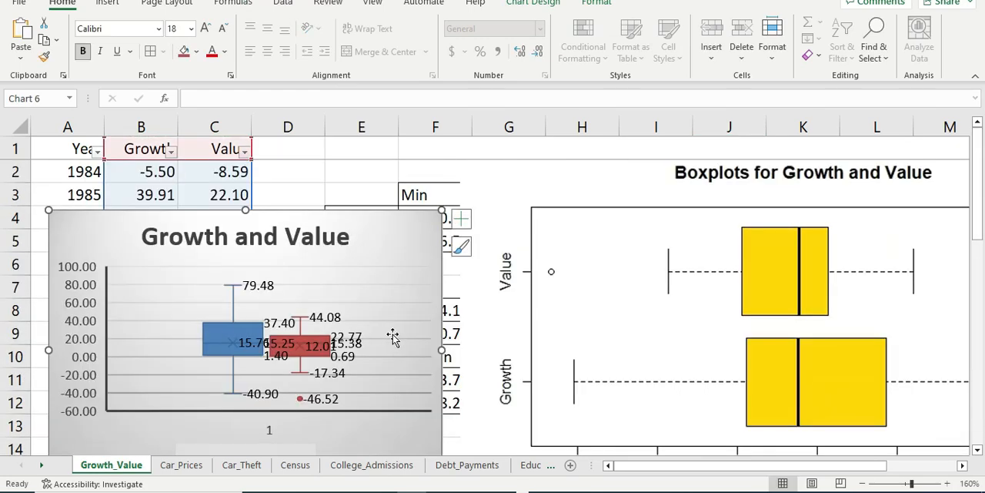
scroll(389, 336, down, 1)
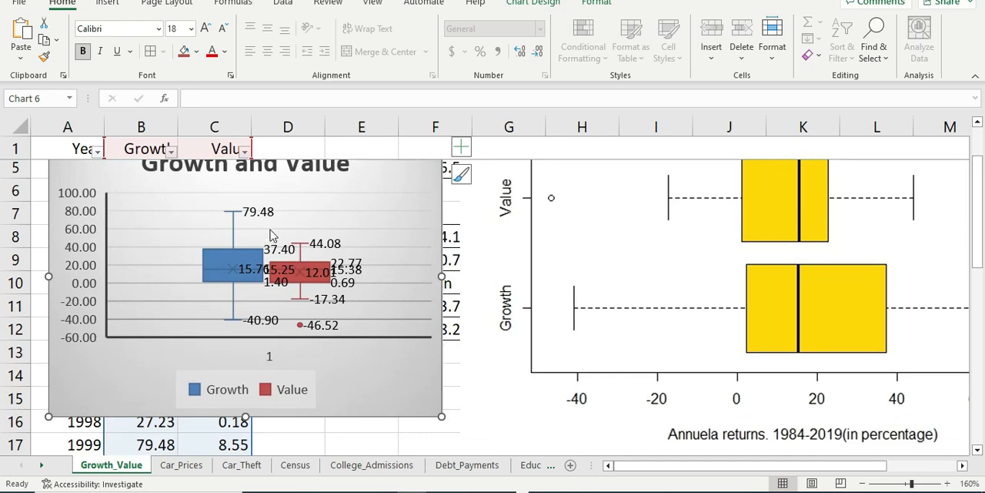
scroll(273, 235, up, 1)
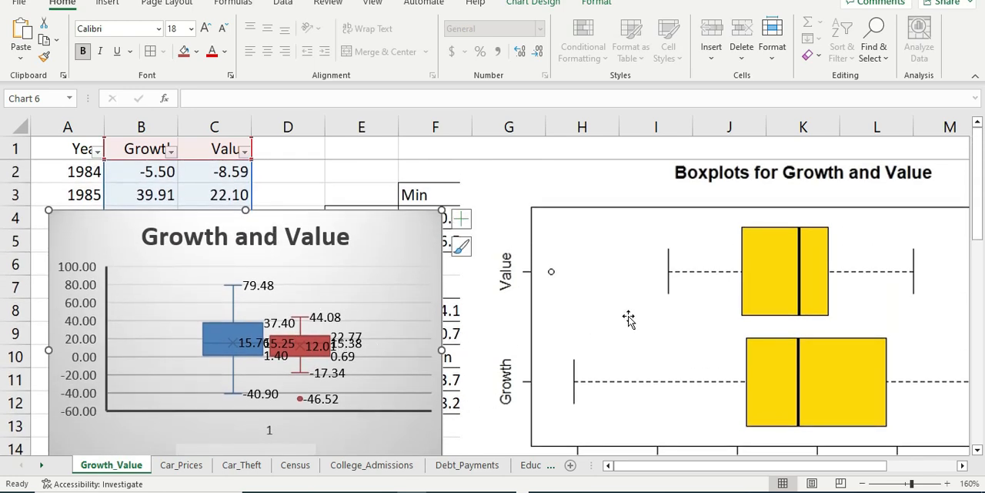
scroll(631, 321, down, 1)
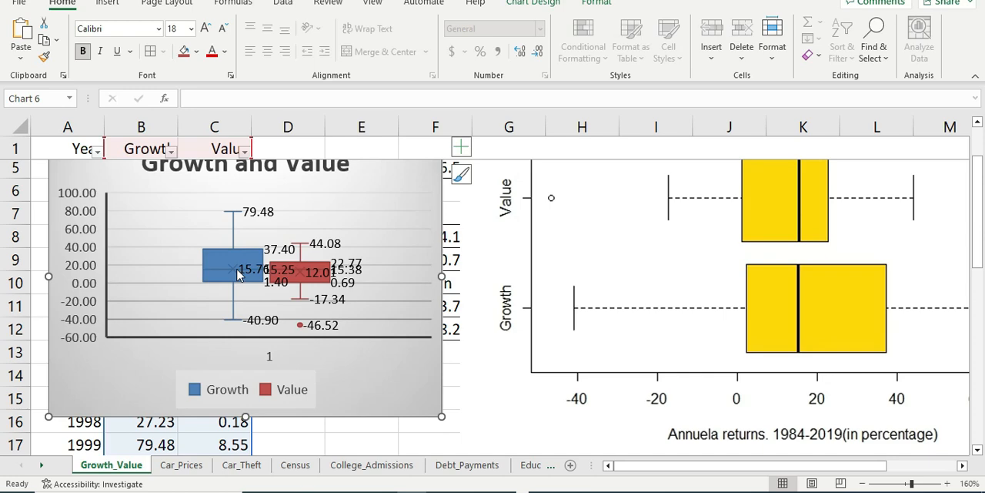
scroll(738, 318, up, 1)
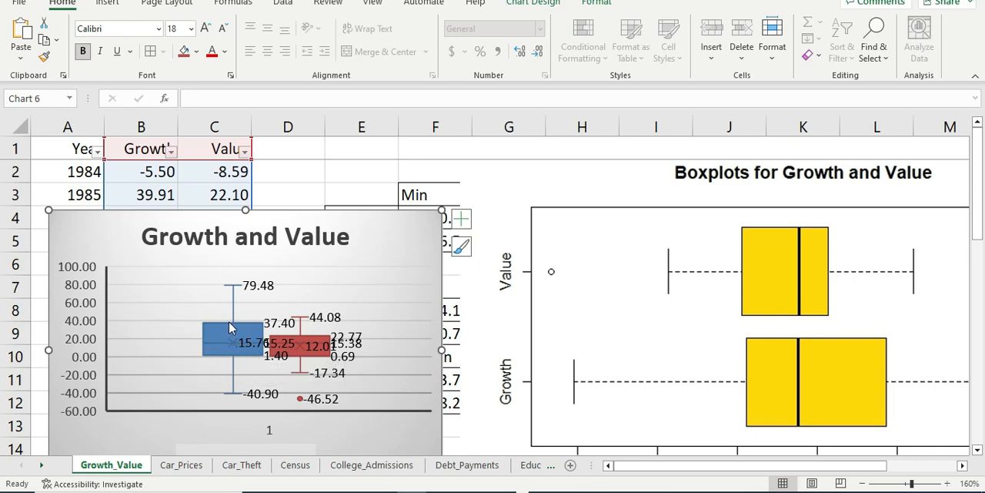
scroll(250, 385, down, 1)
scroll(251, 385, up, 1)
mouse_move(234, 350)
click(303, 326)
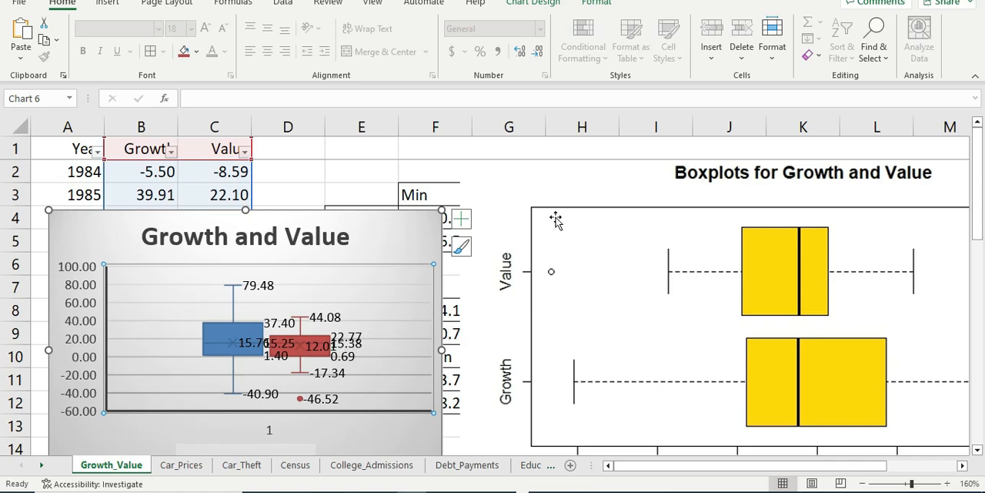
Step: Move the pasted R boxplot picture over the Excel chart to view the whole picture
drag(566, 179, 356, 207)
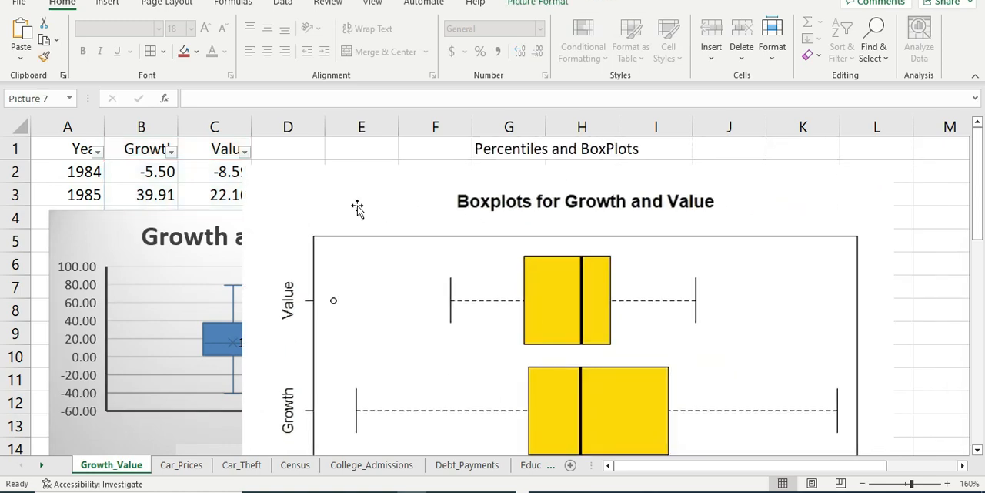
scroll(865, 308, down, 2)
scroll(916, 268, up, 2)
scroll(891, 268, down, 1)
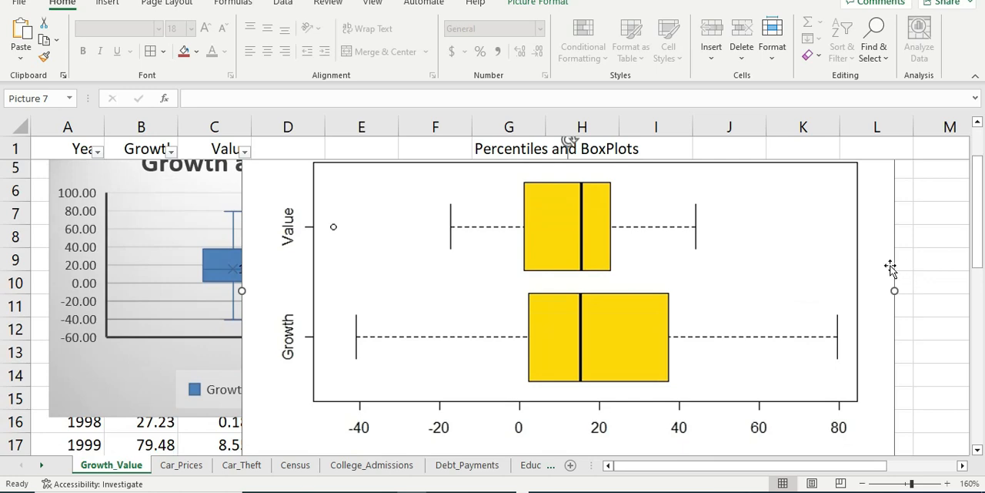
scroll(873, 285, up, 1)
click(910, 262)
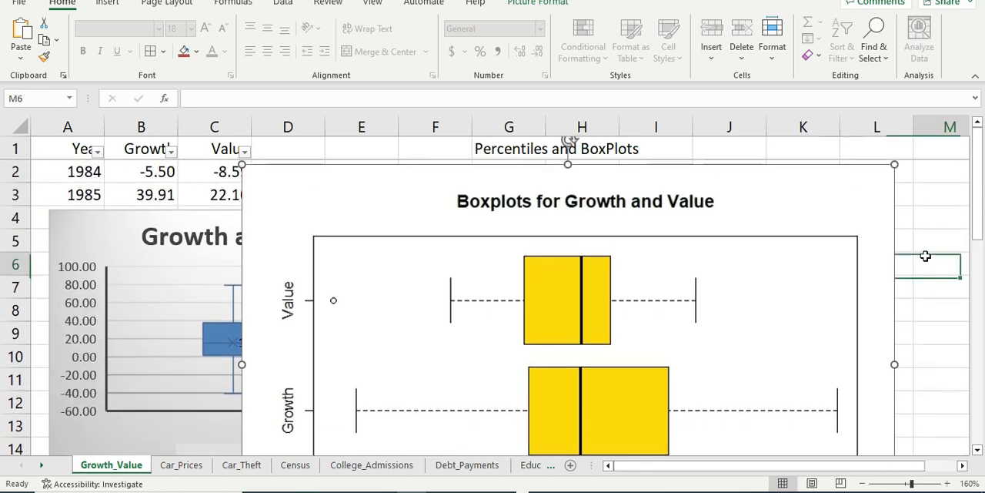
click(329, 198)
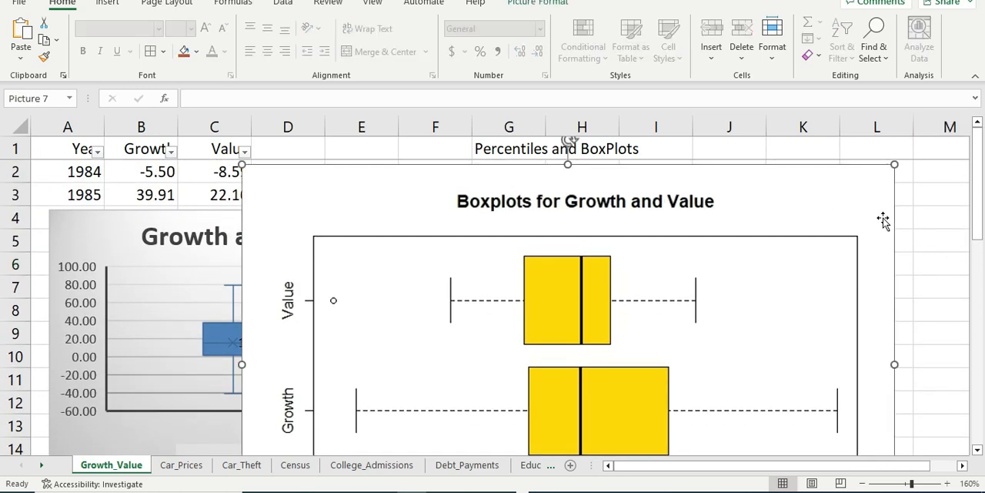
click(920, 218)
drag(285, 187, 236, 182)
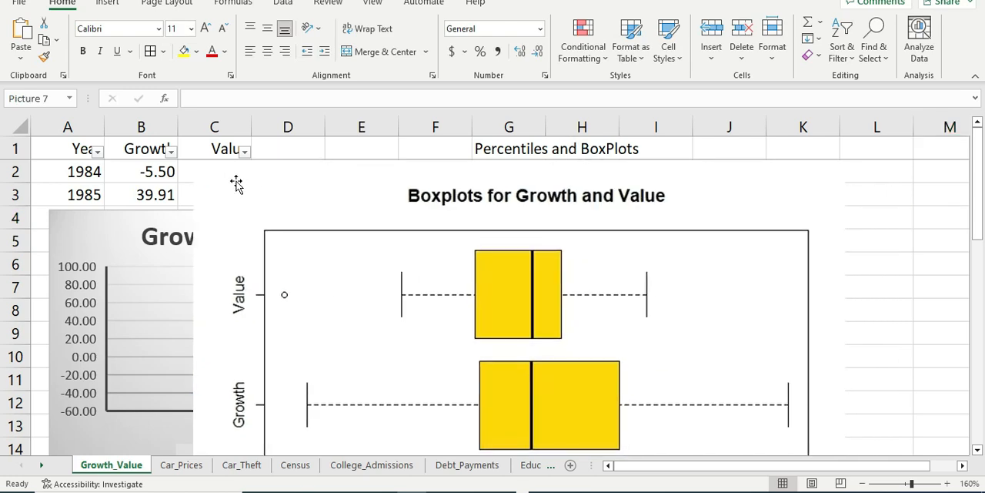
click(916, 259)
scroll(813, 262, down, 2)
scroll(812, 262, up, 2)
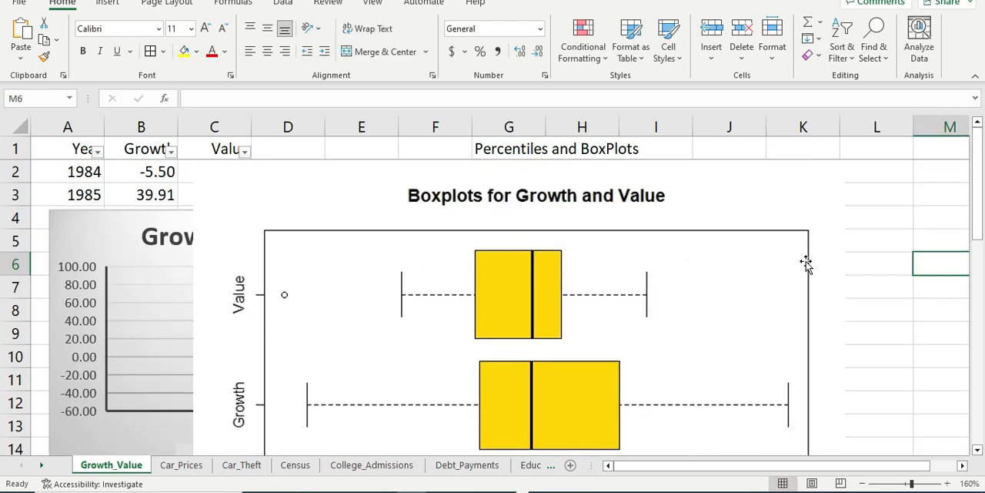
Step: Move the R boxplot picture off the Growth and Value chart and place it directly beside the chart
click(131, 246)
drag(276, 190, 664, 183)
click(233, 337)
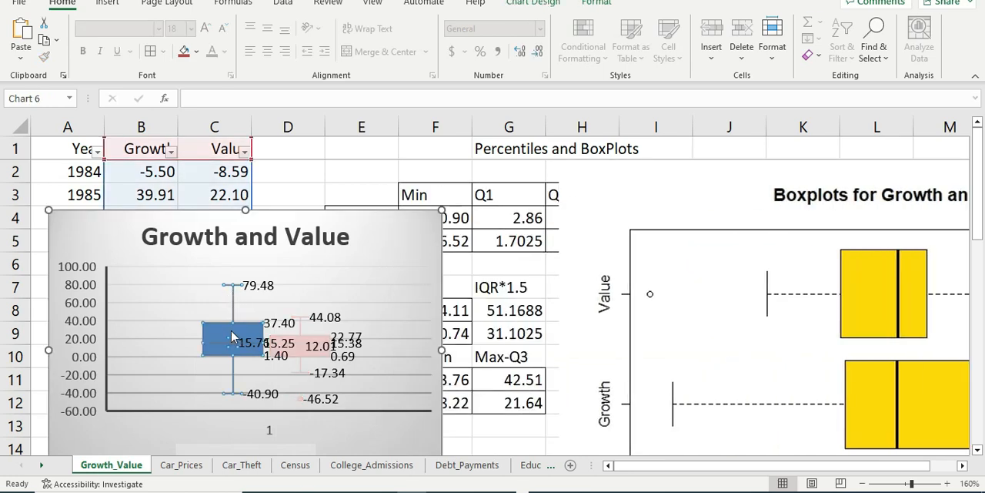
click(359, 408)
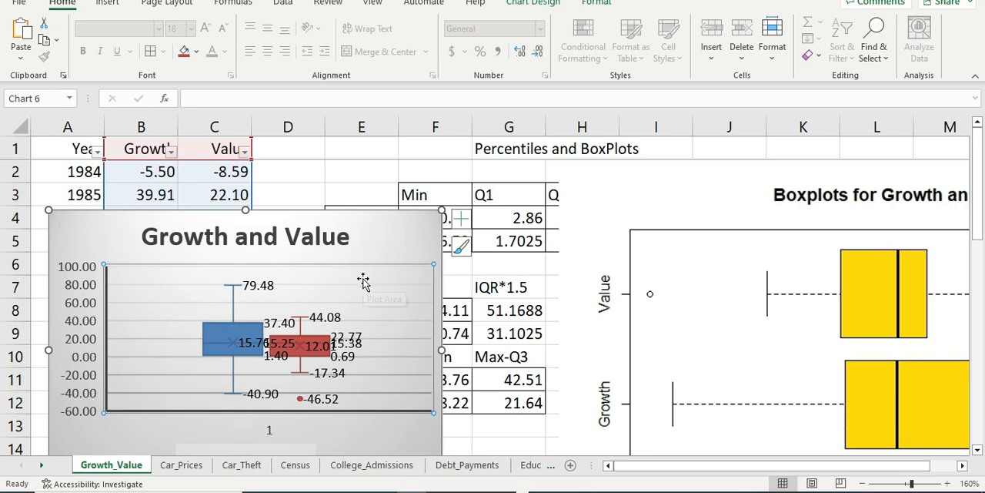
click(570, 275)
drag(589, 203, 496, 202)
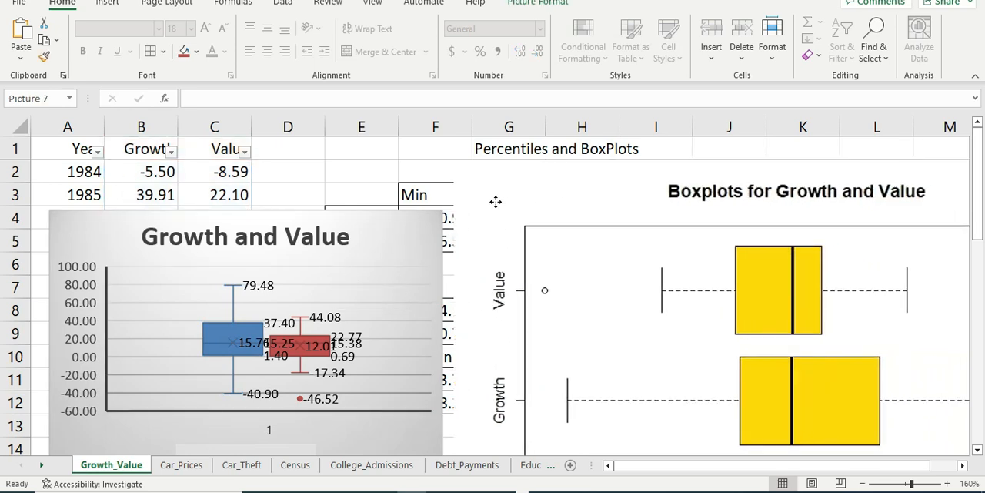
click(213, 332)
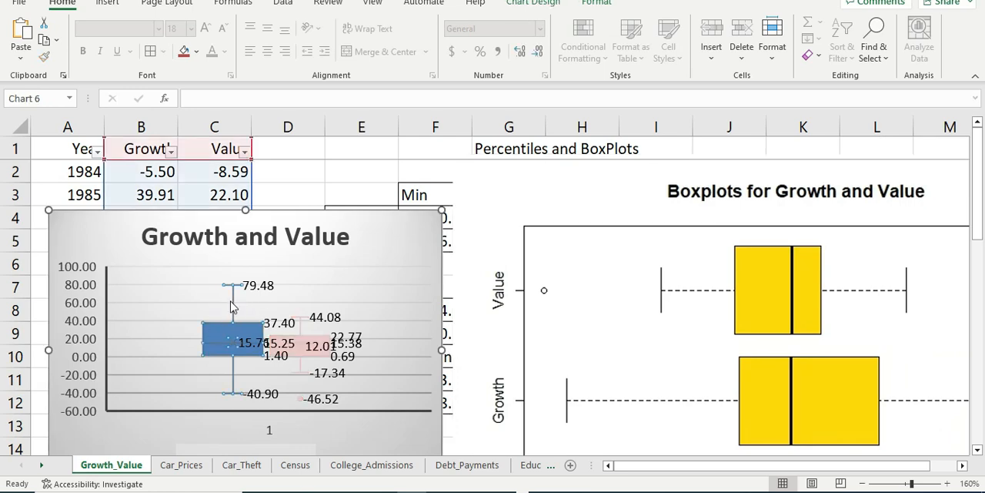
click(354, 254)
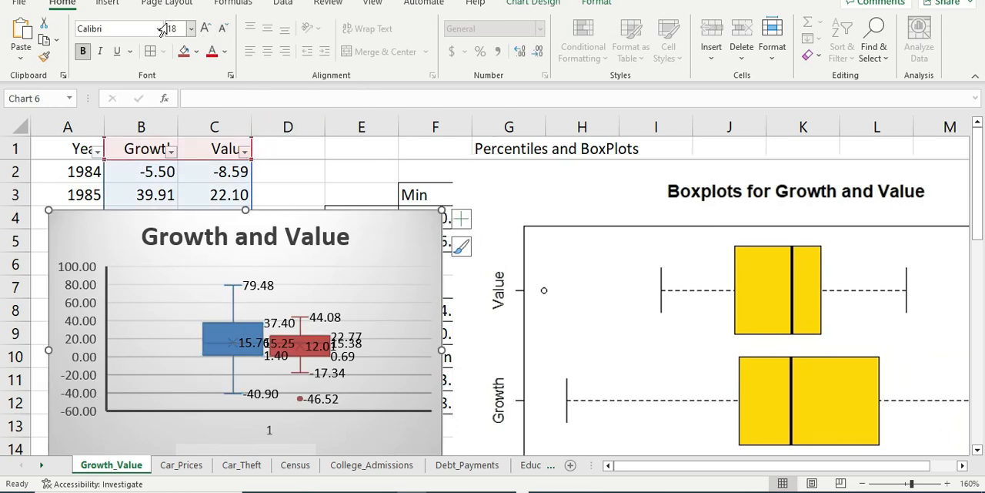
click(108, 4)
click(387, 40)
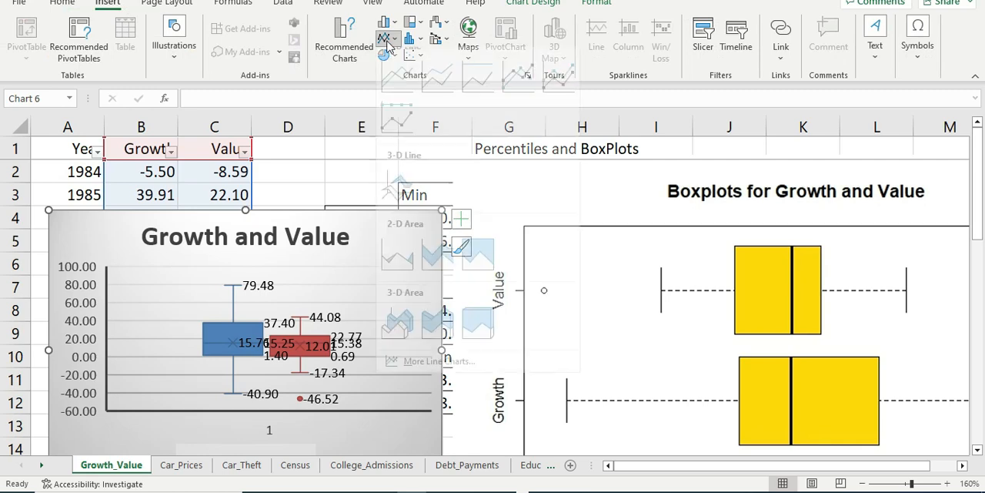
click(371, 76)
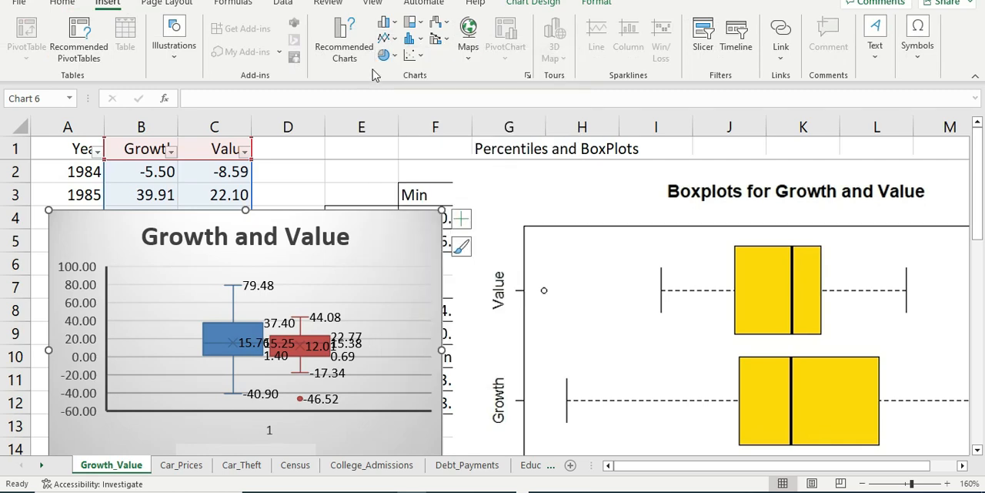
click(414, 56)
right_click(329, 317)
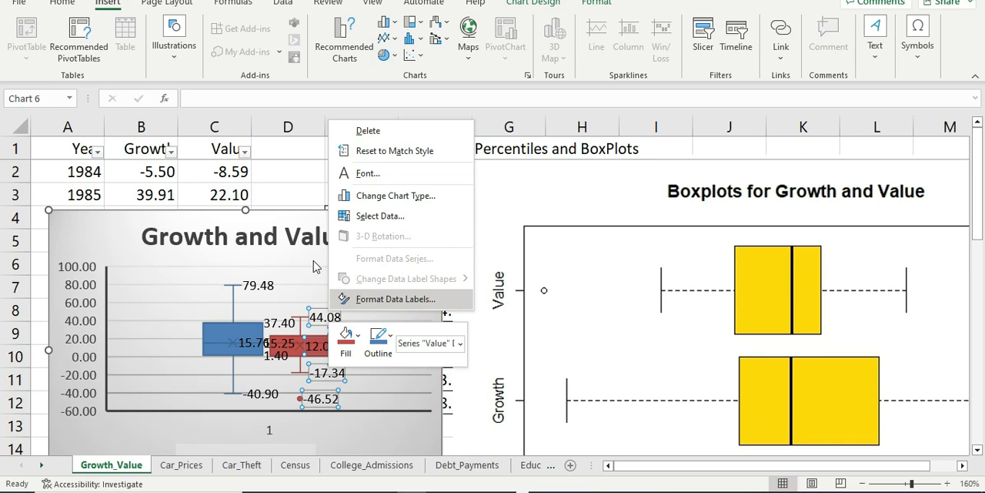
right_click(313, 267)
Step: Inspect the line and effects formatting options for the vertical axis and major gridlines of the Growth and Value chart
right_click(185, 303)
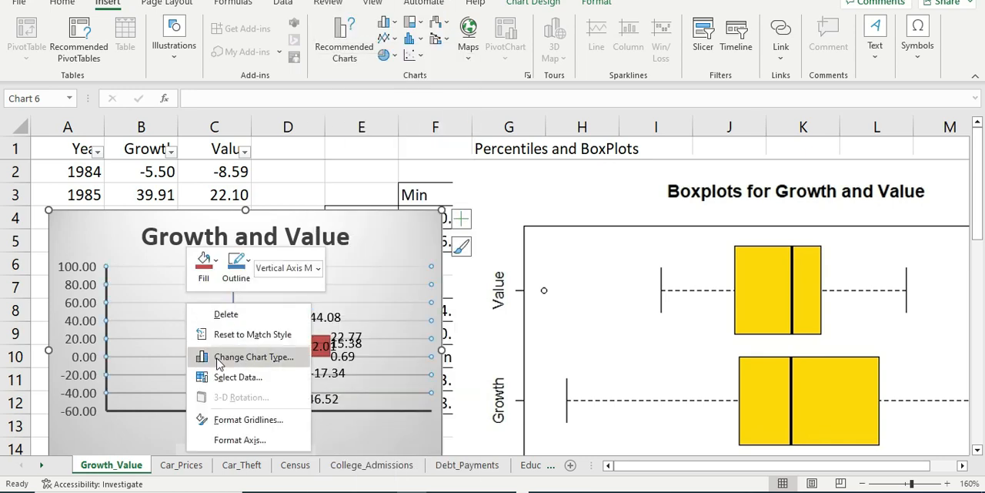
click(241, 440)
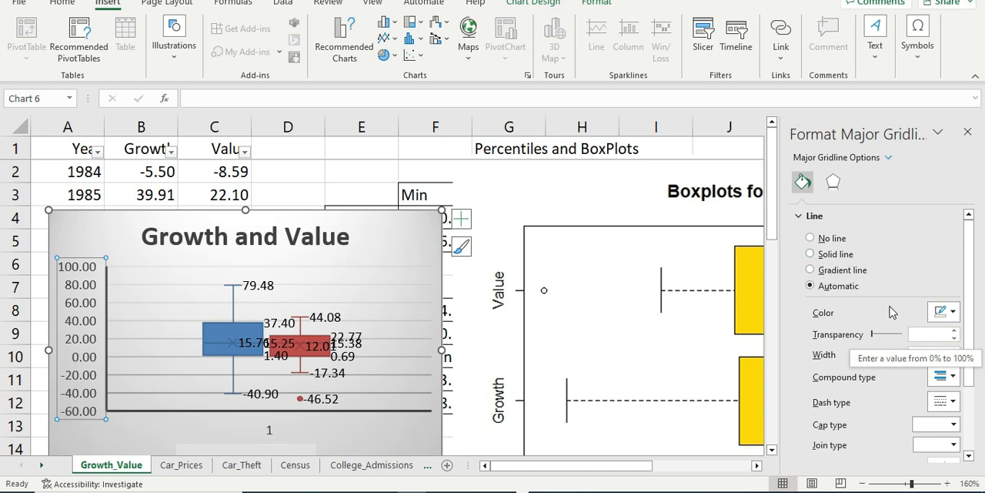
scroll(891, 314, down, 3)
scroll(891, 314, up, 3)
click(833, 182)
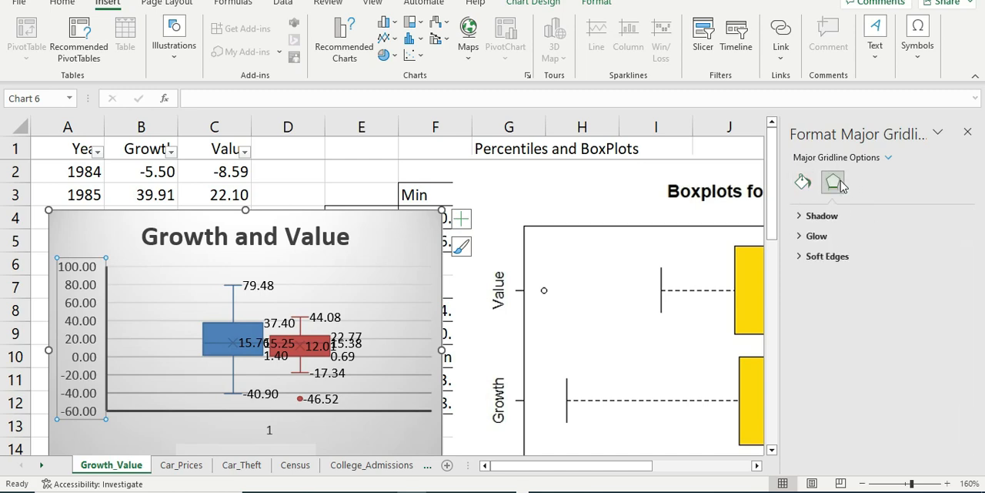
click(968, 132)
Step: Move the R boxplot picture over the Excel chart and review its Growth and Value boxes down to the horizontal scale
click(605, 193)
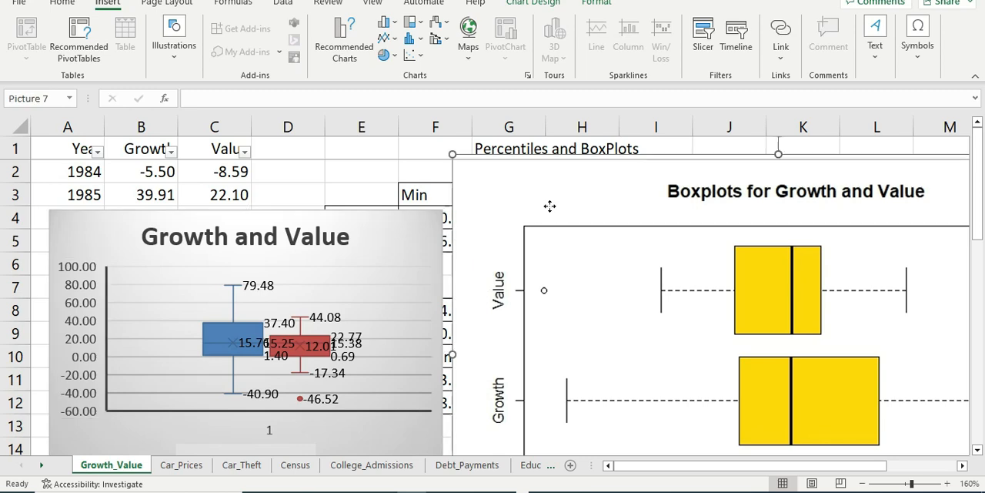
drag(604, 192, 318, 185)
click(856, 271)
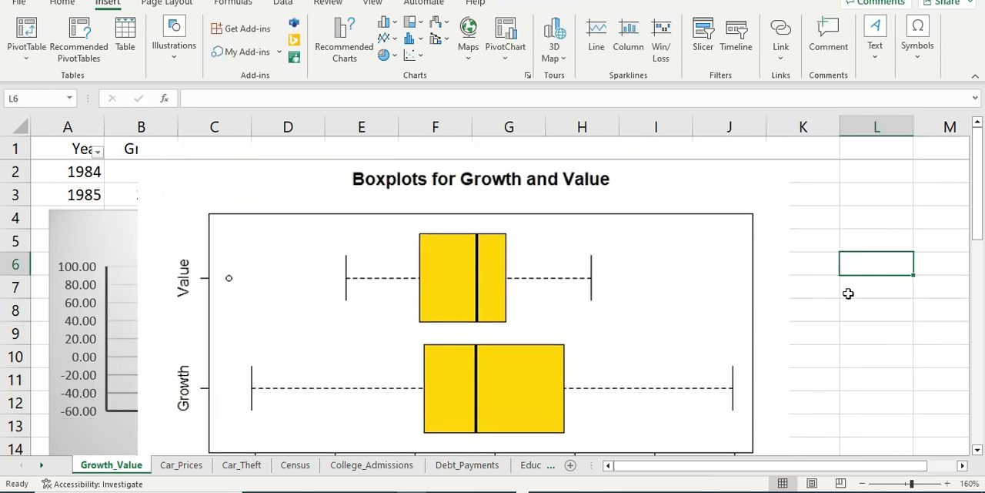
scroll(732, 267, down, 1)
scroll(616, 271, up, 1)
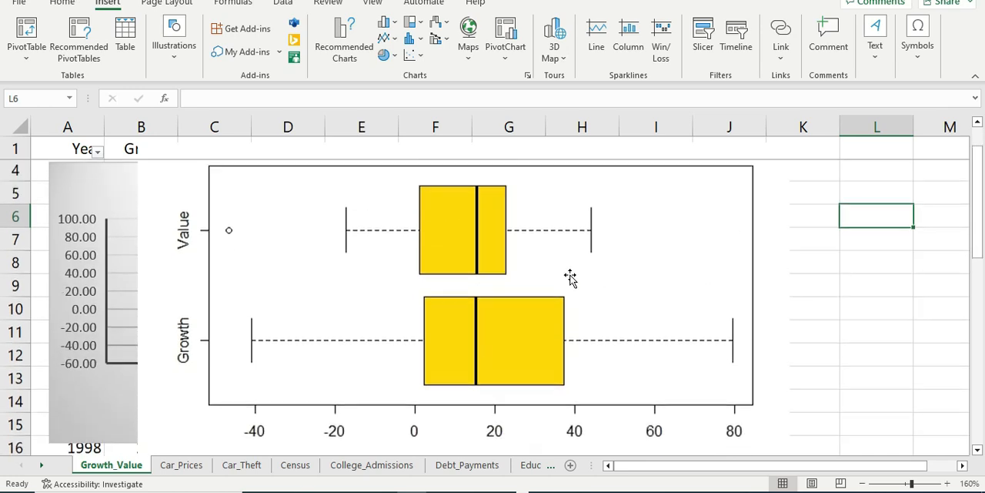
scroll(503, 308, down, 1)
scroll(521, 238, up, 1)
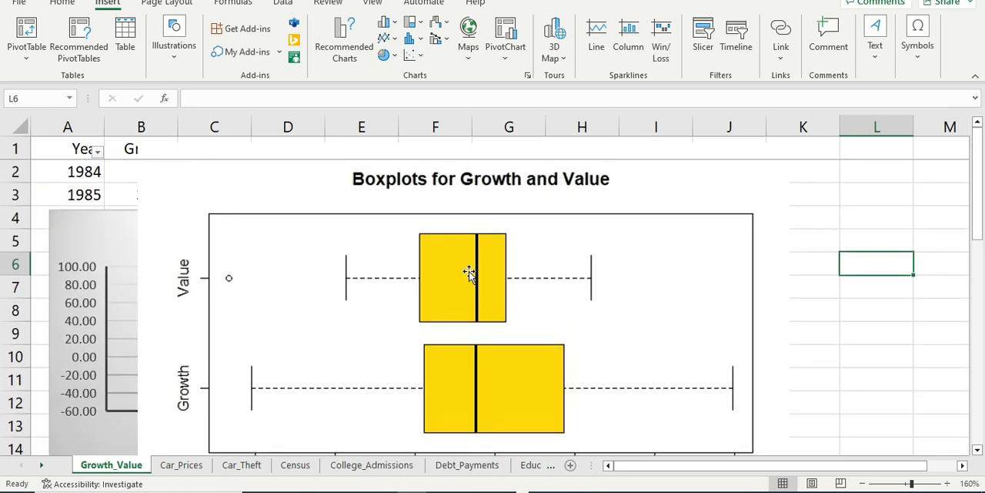